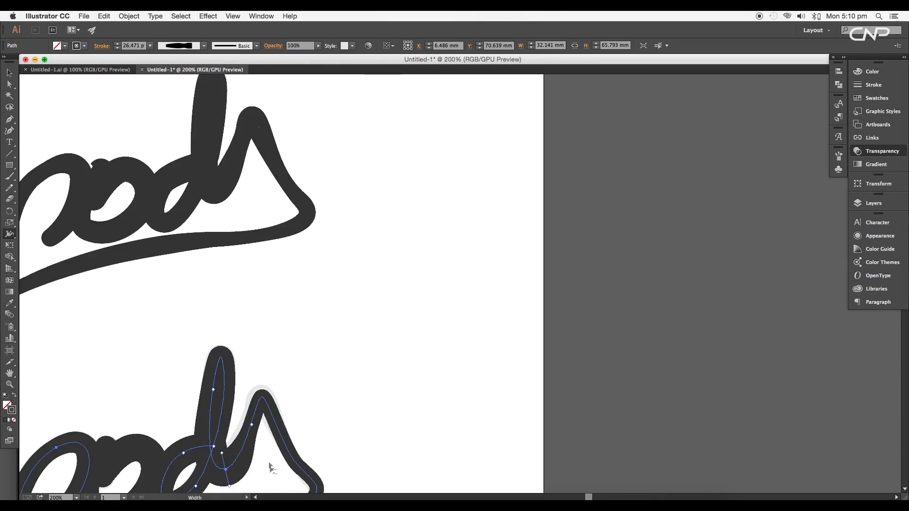
# - Scroll the view down and left over the 'body' lettering and its faded copy
pyautogui.scroll(-3, 280, 423)
pyautogui.hscroll(-2, 280, 422)
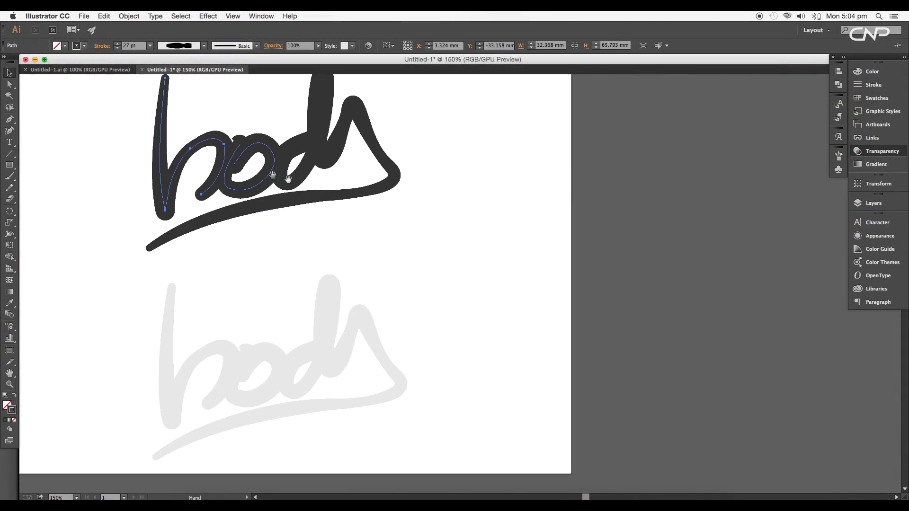
# - Retrace the b's stem and bowl with the Pen tool over the faded copy
pyautogui.moveTo(436, 229); pyautogui.dragTo(119, 128)
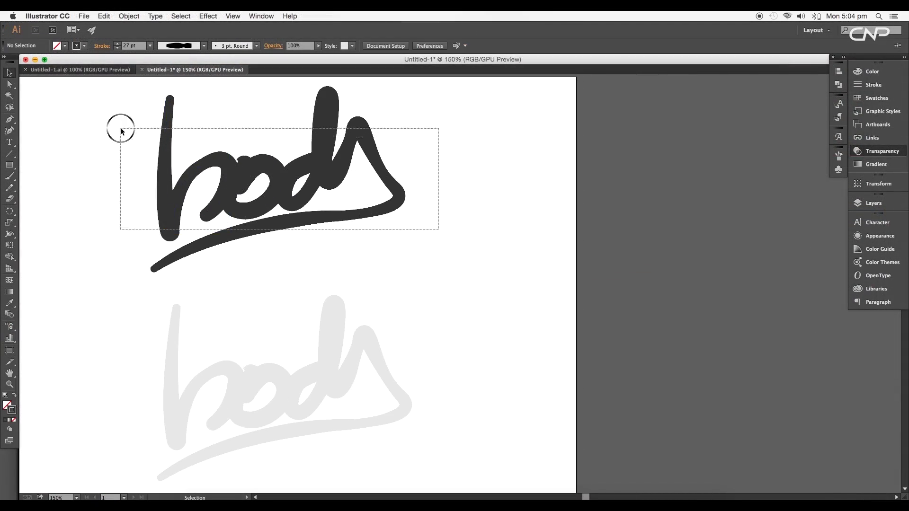
pyautogui.click(93, 233)
pyautogui.moveTo(107, 244)
pyautogui.mouseDown()
pyautogui.moveTo(148, 237)
pyautogui.moveTo(138, 187)
pyautogui.moveTo(138, 233)
pyautogui.mouseUp()
pyautogui.press('p')
pyautogui.moveTo(239, 331); pyautogui.dragTo(254, 306)
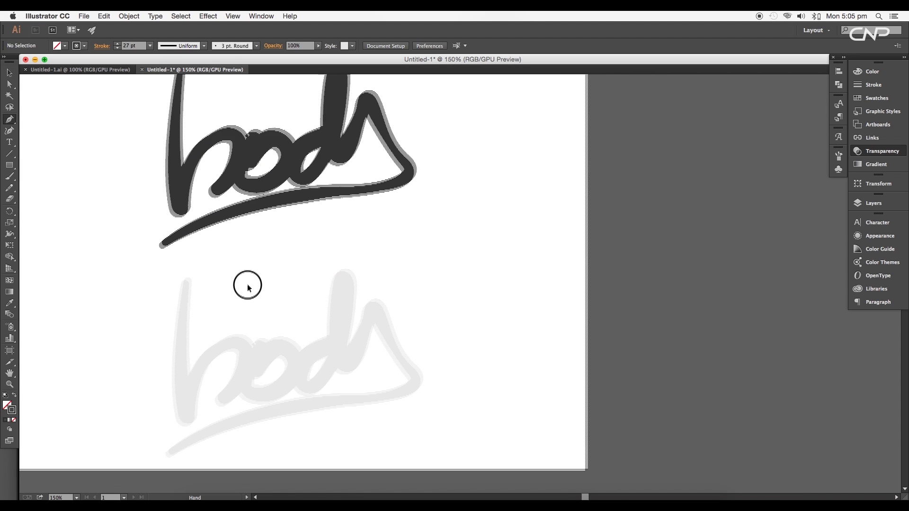
pyautogui.click(187, 280)
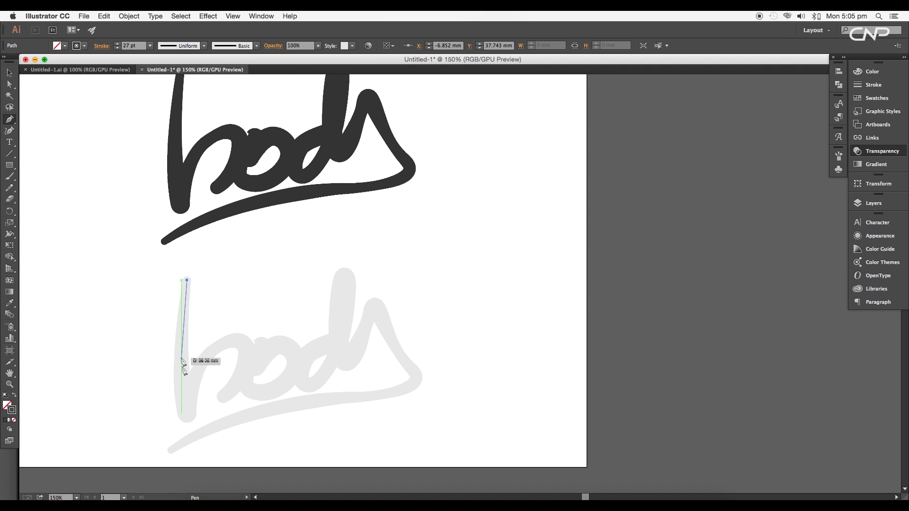
pyautogui.click(187, 413)
pyautogui.moveTo(221, 344)
pyautogui.mouseDown()
pyautogui.moveTo(252, 328)
pyautogui.moveTo(261, 350)
pyautogui.mouseUp()
pyautogui.click(193, 401)
# - Continue the stroke around the o and up the d stem
pyautogui.click(223, 374)
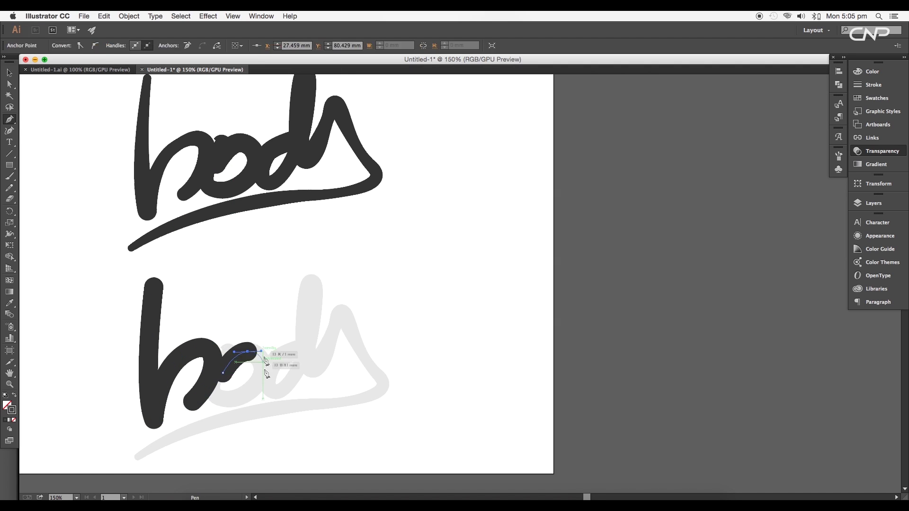
pyautogui.moveTo(251, 389); pyautogui.dragTo(231, 414)
pyautogui.moveTo(225, 351); pyautogui.dragTo(261, 299)
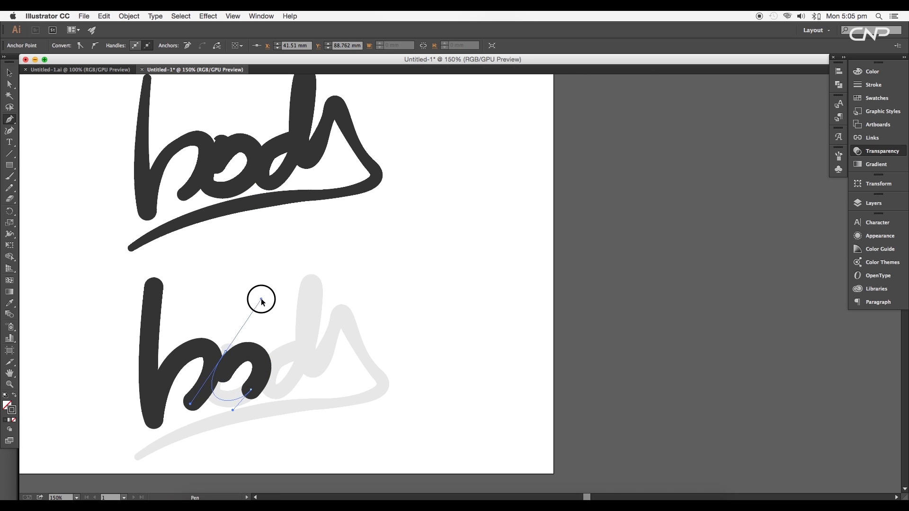
pyautogui.hscroll(3, 251, 331)
pyautogui.moveTo(250, 349); pyautogui.dragTo(207, 379)
pyautogui.press('super+equal')
pyautogui.press('super+equal')
pyautogui.moveTo(237, 225); pyautogui.dragTo(243, 287)
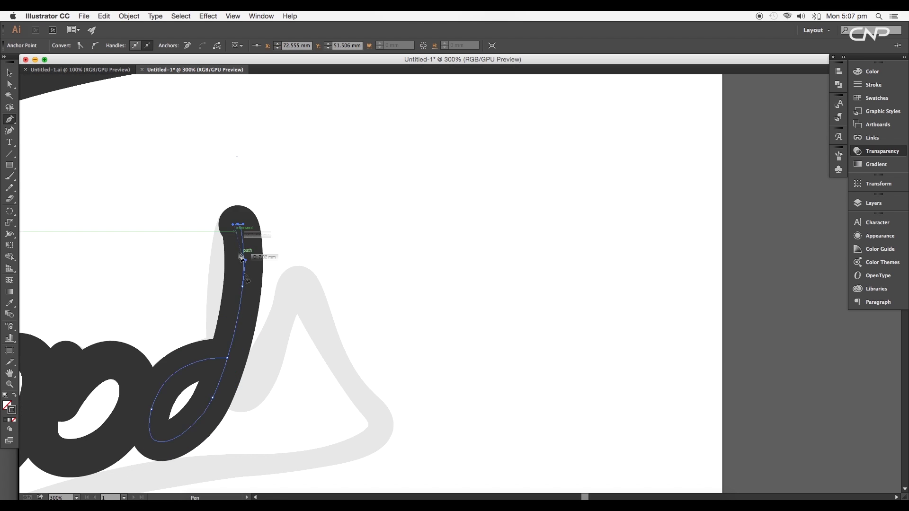
pyautogui.click(241, 387)
# - Carry the stroke over the y and into the long underline swash to finish the path
pyautogui.moveTo(299, 285); pyautogui.dragTo(309, 282)
pyautogui.moveTo(356, 389); pyautogui.dragTo(378, 408)
pyautogui.click(379, 433)
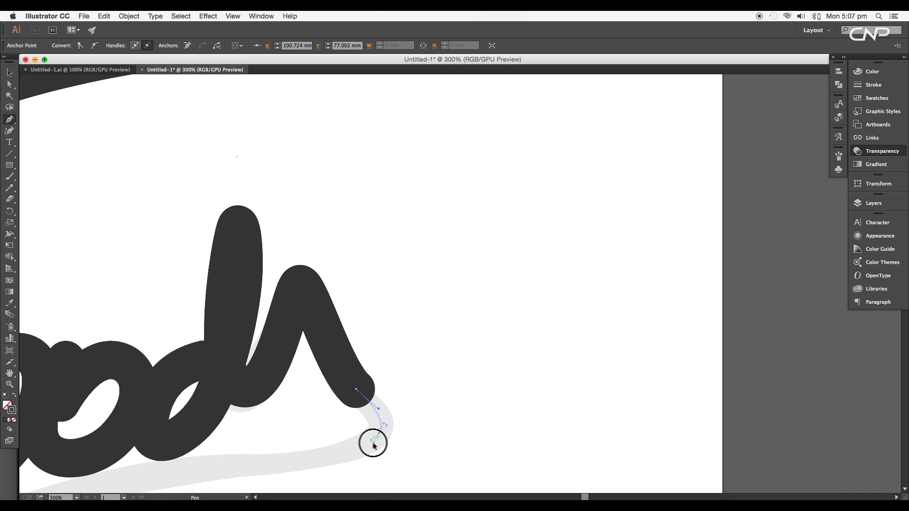
pyautogui.scroll(-5, 372, 441)
pyautogui.moveTo(141, 348); pyautogui.dragTo(58, 403)
pyautogui.press('v')
pyautogui.press('super+1')
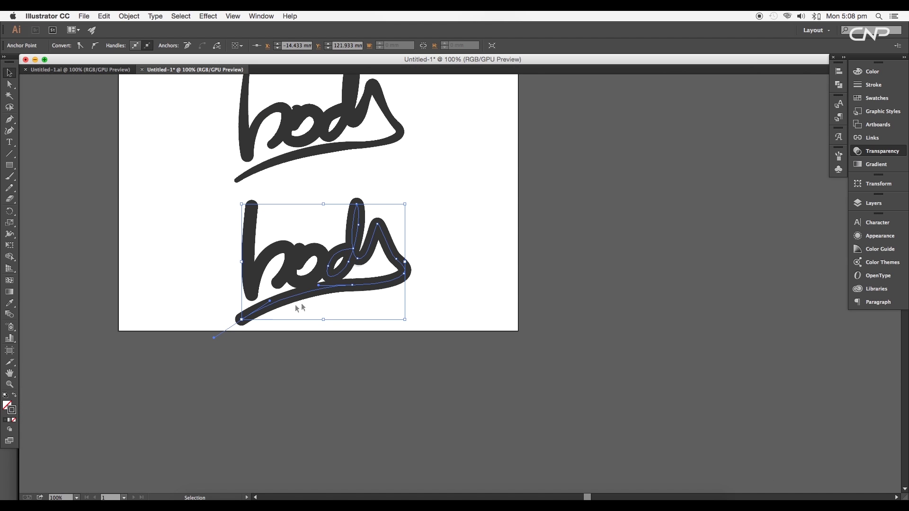
# - Set the retraced lower lettering's stroke weight to 24 pt
pyautogui.moveTo(440, 232); pyautogui.dragTo(239, 328)
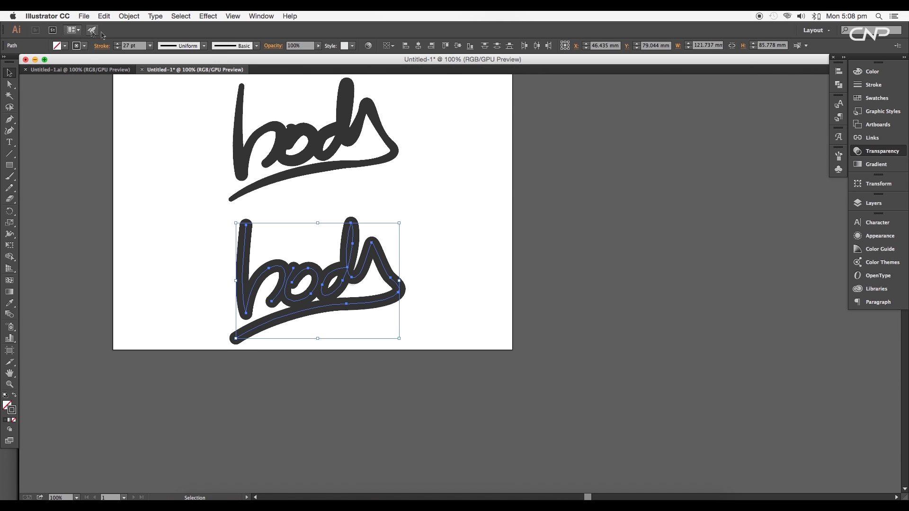
pyautogui.press('Down')
pyautogui.press('Down')
pyautogui.press('Down')
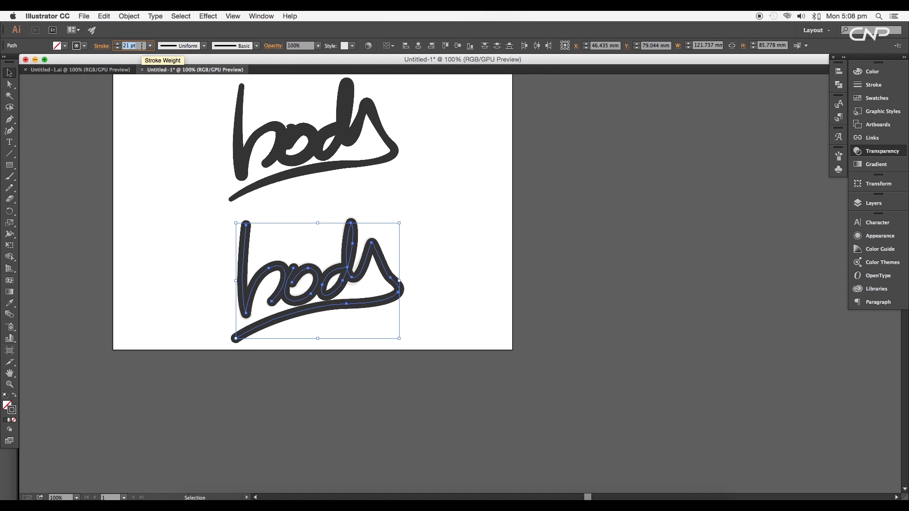
pyautogui.press('super+shift+a')
pyautogui.press('super+equal')
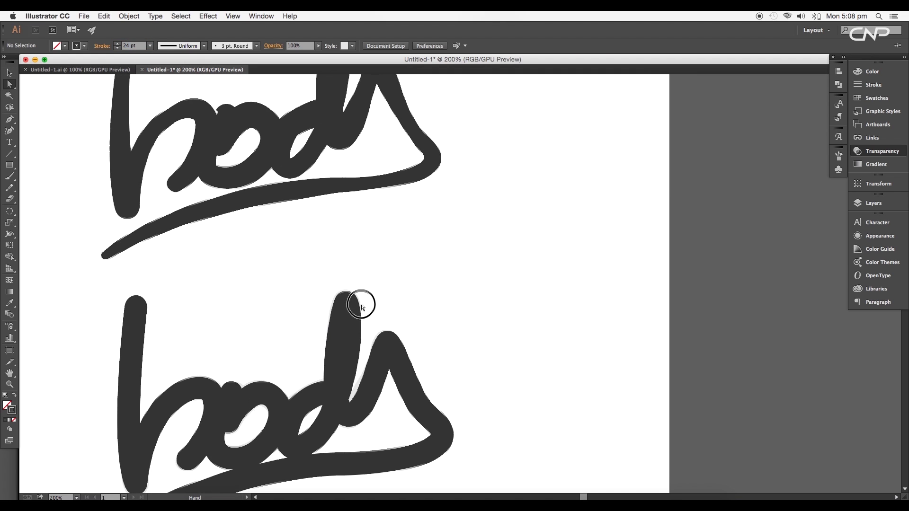
pyautogui.moveTo(355, 304)
pyautogui.mouseDown()
pyautogui.moveTo(365, 379)
pyautogui.moveTo(393, 220)
pyautogui.mouseUp()
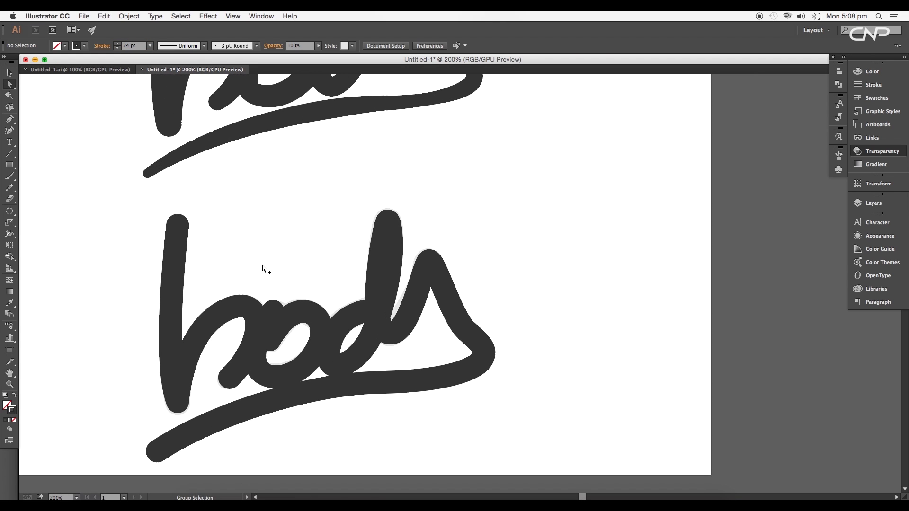
pyautogui.press('super+minus')
# - Thin the stroke at the top of the b with the Width tool
pyautogui.click(246, 287)
pyautogui.press('super+equal')
pyautogui.click(10, 234)
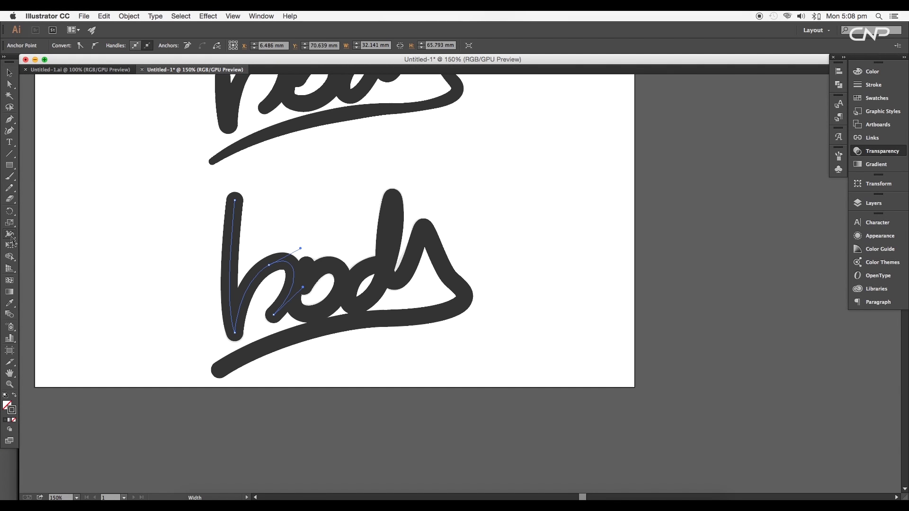
pyautogui.scroll(5, 258, 233)
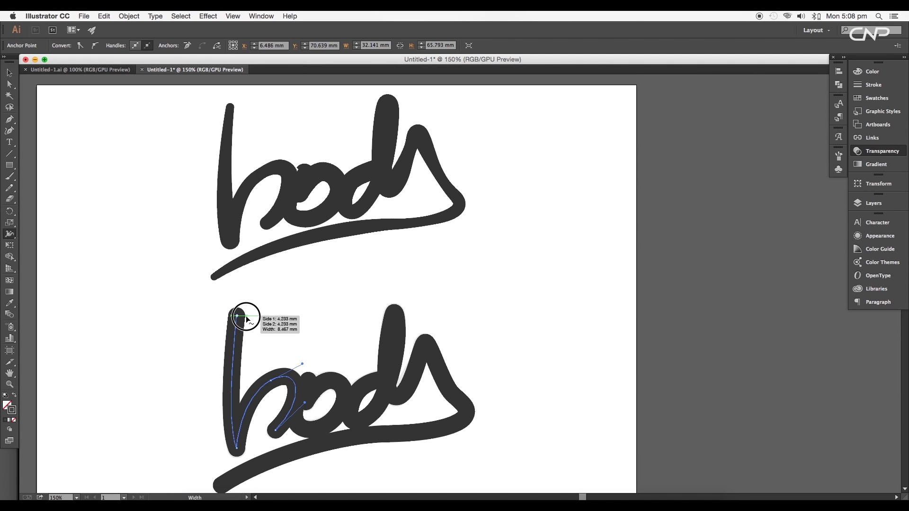
pyautogui.moveTo(243, 318); pyautogui.dragTo(242, 316)
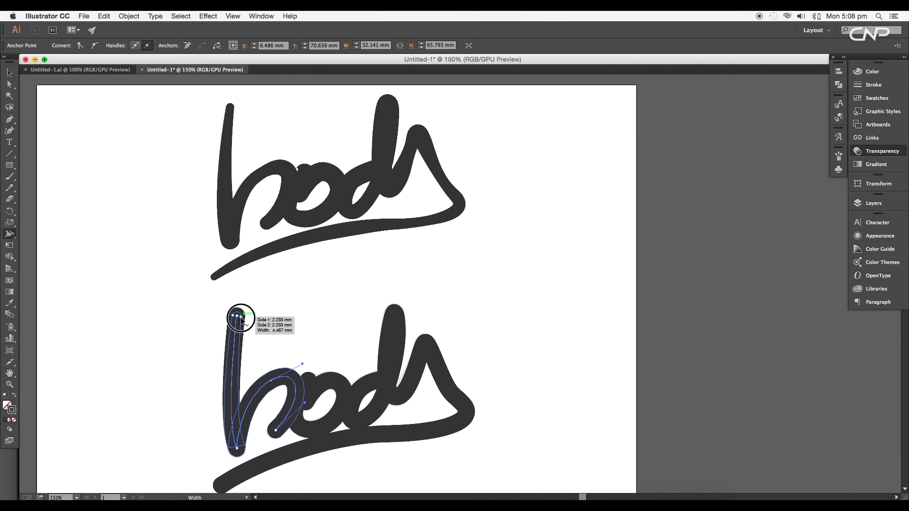
pyautogui.scroll(-2, 260, 362)
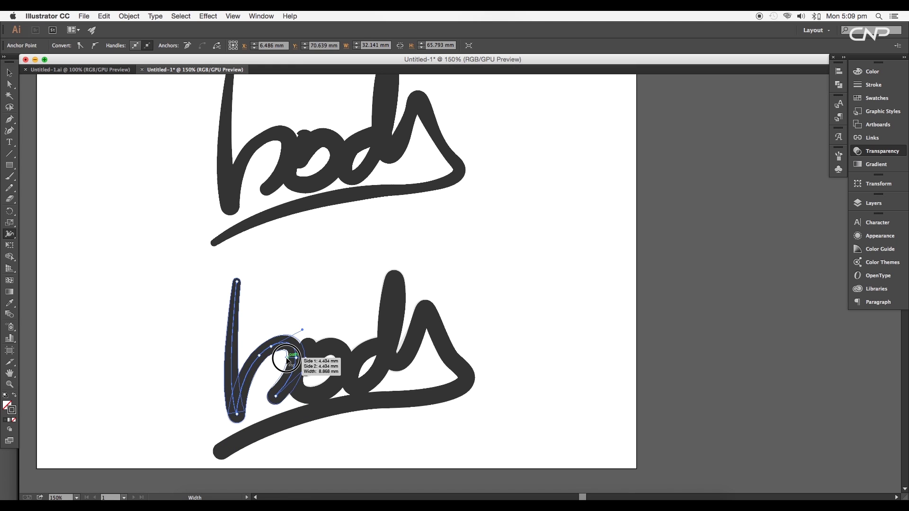
# - Adjust the stroke thickness along the d
pyautogui.hotkey('ctrl', '=')
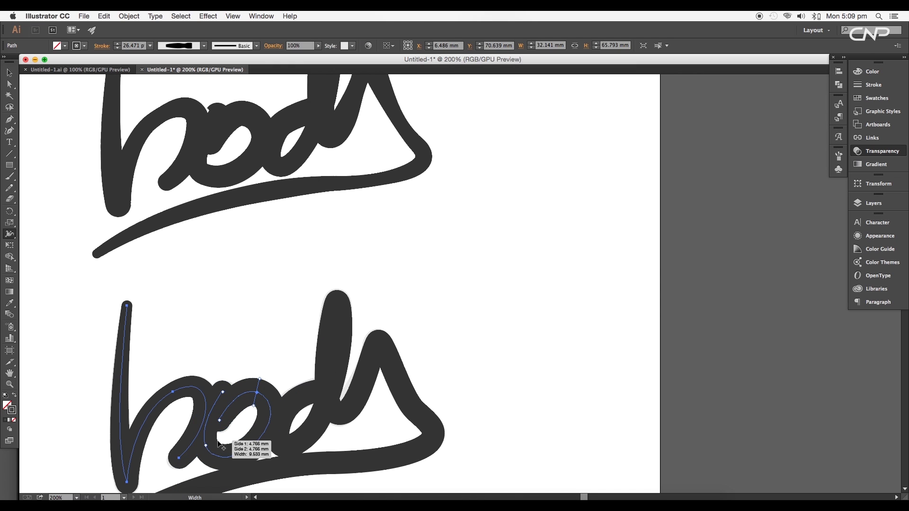
pyautogui.hscroll(3, 265, 417)
pyautogui.scroll(-1, 268, 427)
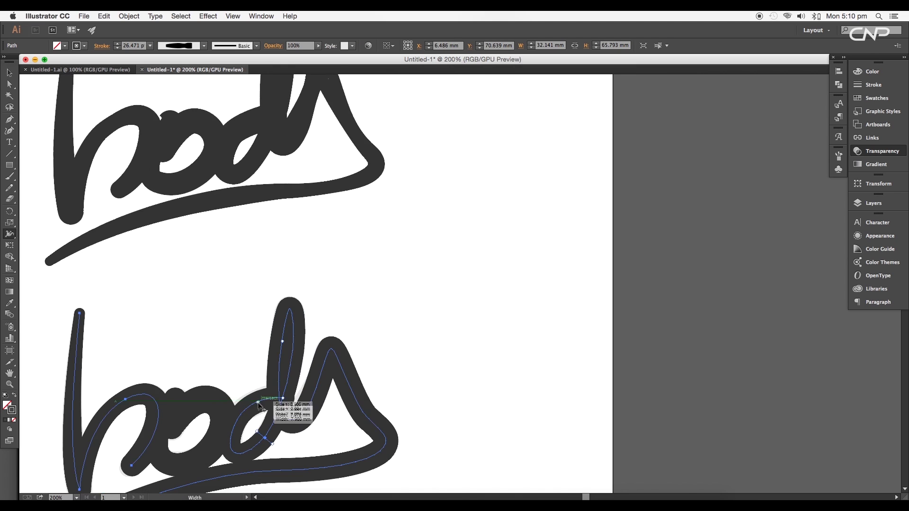
pyautogui.hscroll(4, 256, 408)
pyautogui.scroll(2, 256, 408)
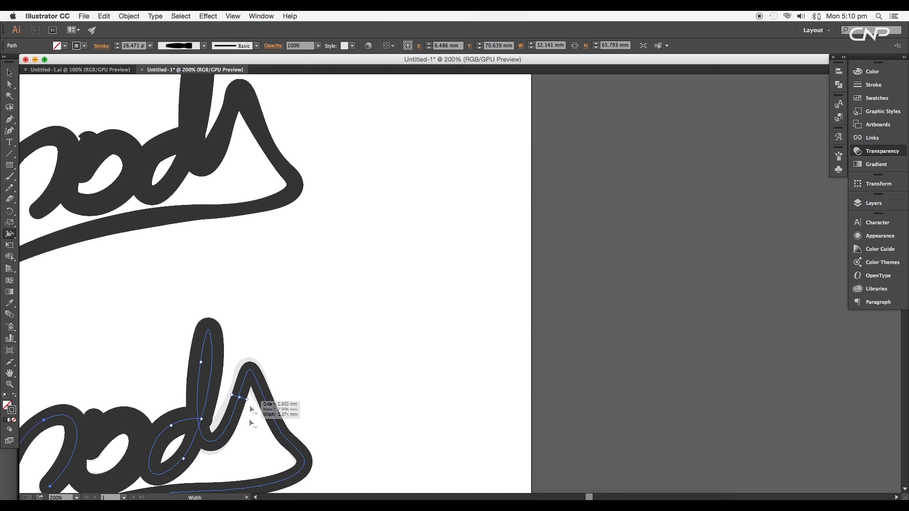
pyautogui.moveTo(251, 403); pyautogui.dragTo(213, 456)
# - Vary the stroke thickness at the start of the underline
pyautogui.hscroll(1, 229, 447)
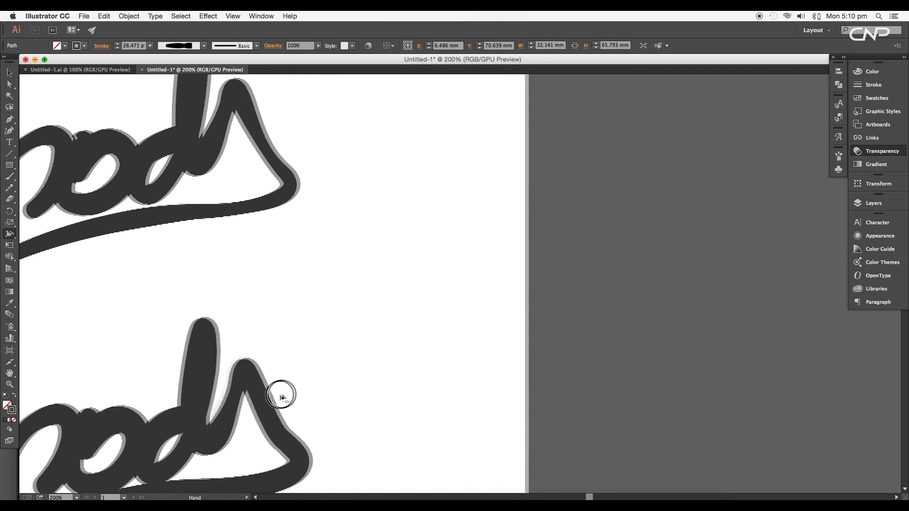
pyautogui.scroll(-2, 256, 398)
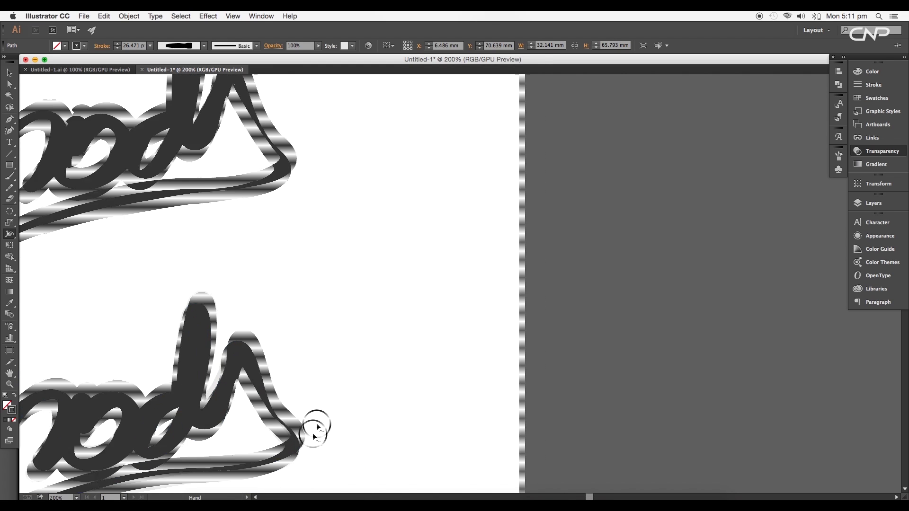
pyautogui.scroll(-6, 285, 412)
pyautogui.hscroll(-7, 284, 412)
pyautogui.hscroll(-3, 300, 381)
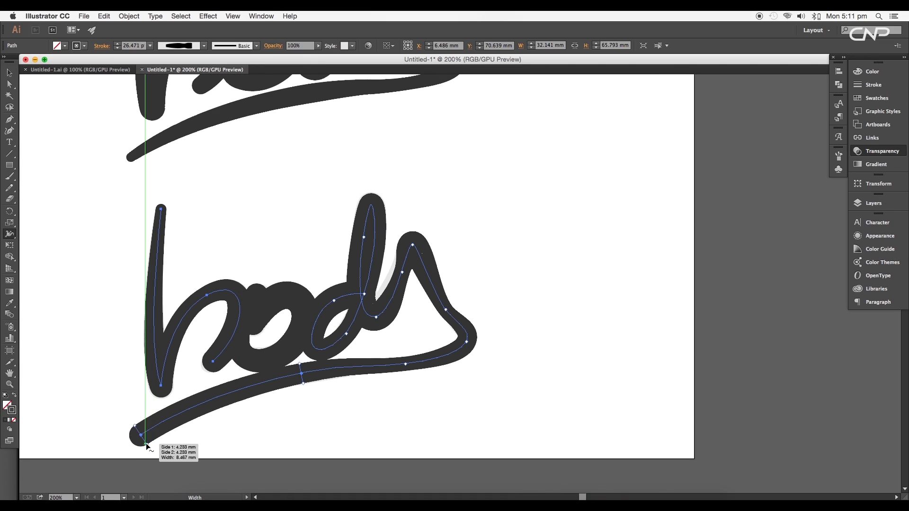
pyautogui.moveTo(132, 432); pyautogui.dragTo(142, 432)
pyautogui.scroll(1, 142, 432)
pyautogui.hscroll(1, 142, 432)
pyautogui.hscroll(4, 291, 435)
pyautogui.scroll(1, 291, 435)
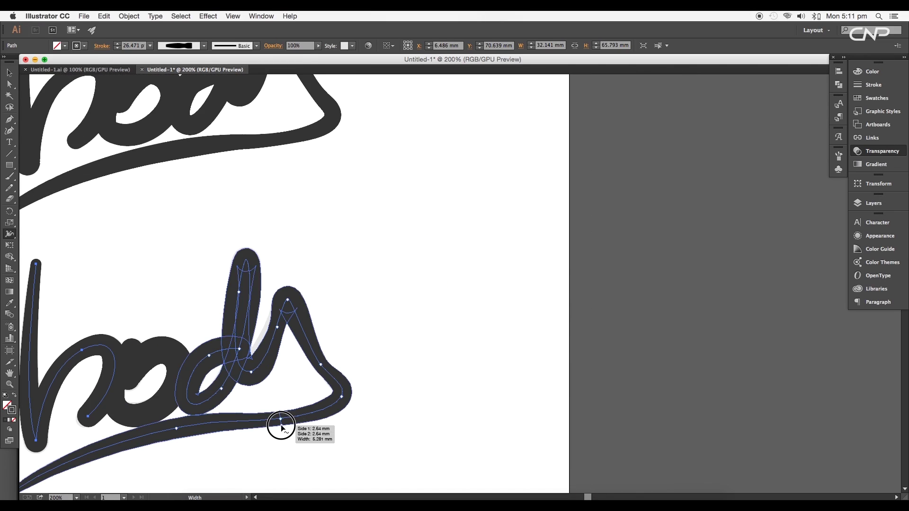
pyautogui.scroll(2, 368, 415)
pyautogui.press('super+minus')
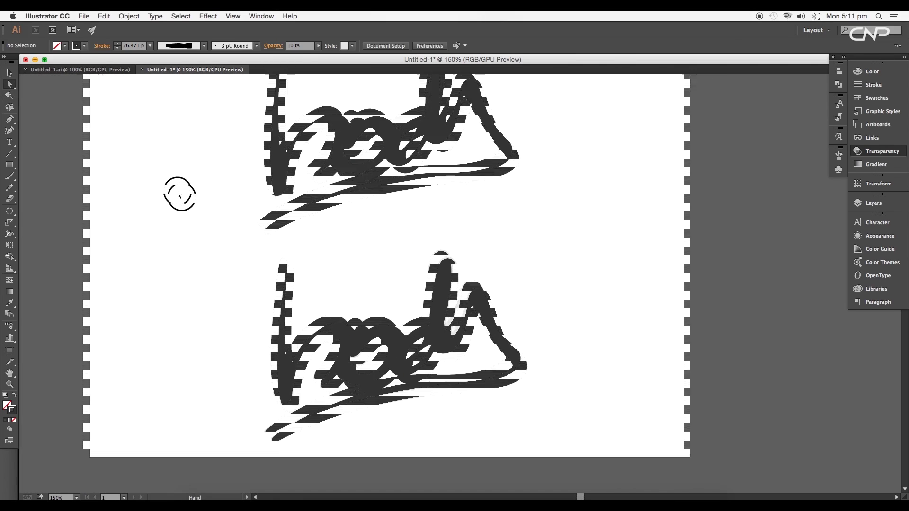
# - Reposition anchors where the y meets the underline and at the y's hump
pyautogui.scroll(-3, 178, 201)
pyautogui.moveTo(243, 433)
pyautogui.mouseDown()
pyautogui.moveTo(410, 365)
pyautogui.moveTo(430, 388)
pyautogui.mouseUp()
pyautogui.click(433, 381)
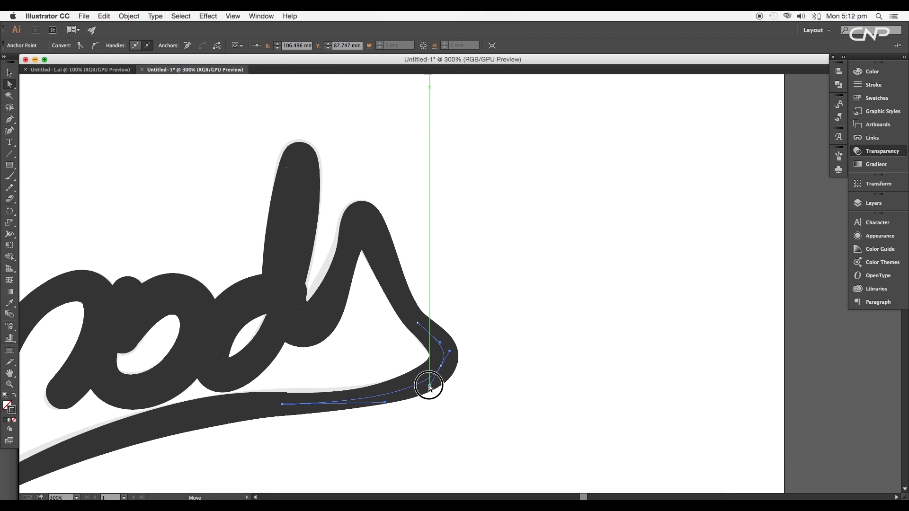
pyautogui.scroll(2, 426, 387)
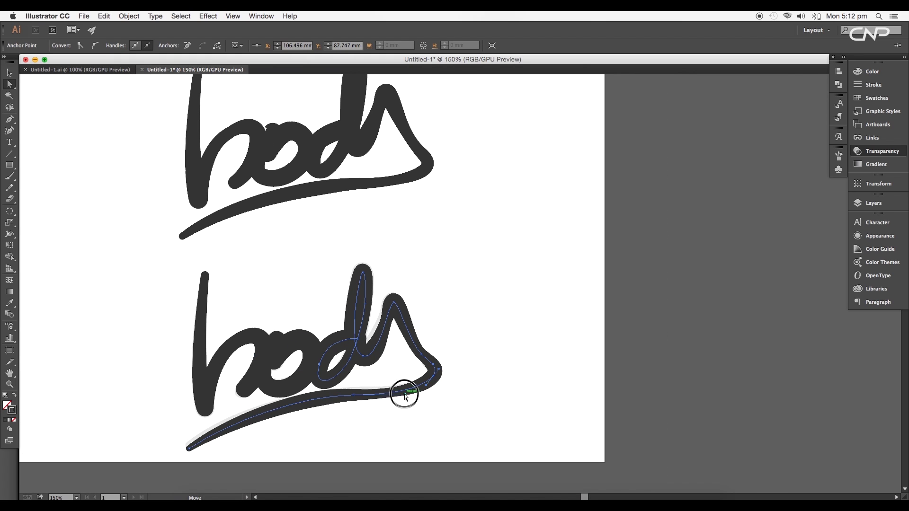
pyautogui.scroll(3, 374, 402)
pyautogui.scroll(-3, 370, 412)
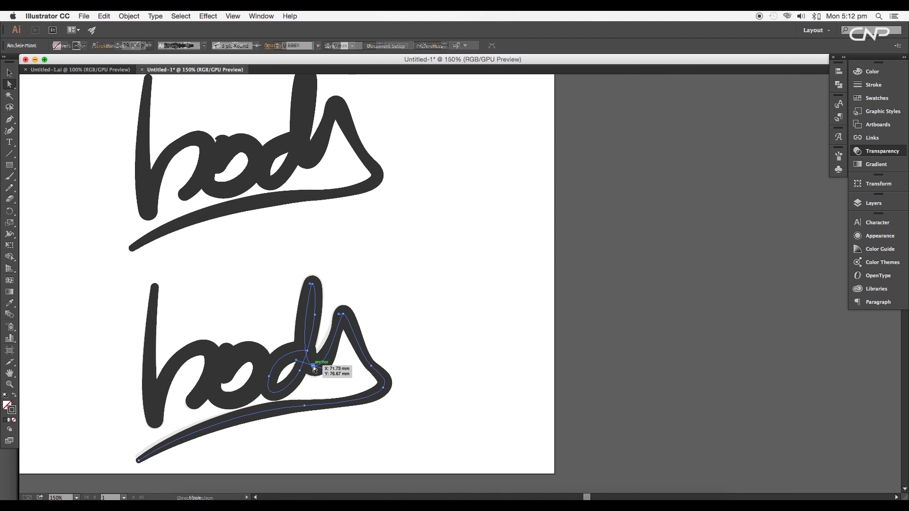
pyautogui.click(314, 367)
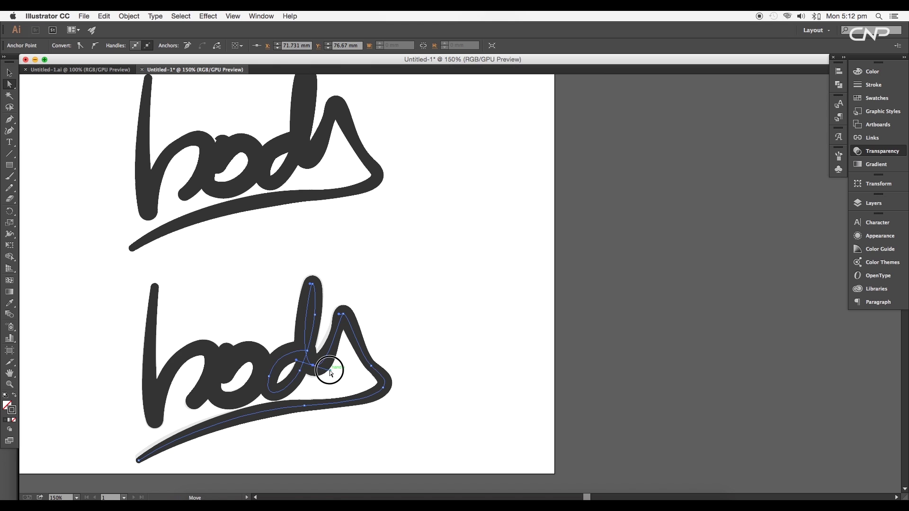
pyautogui.keyDown('alt'); pyautogui.click(342, 327); pyautogui.keyUp('alt')
pyautogui.hscroll(-2, 360, 360)
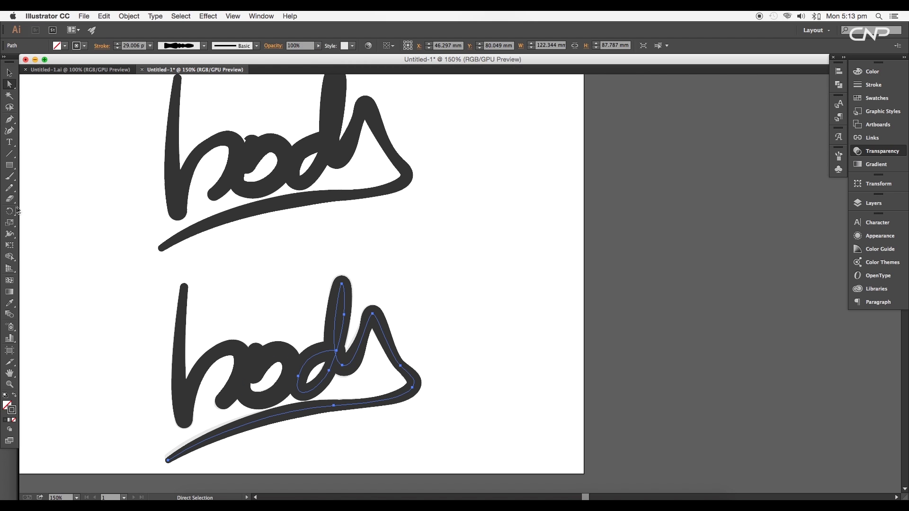
pyautogui.click(10, 234)
pyautogui.scroll(3, 363, 333)
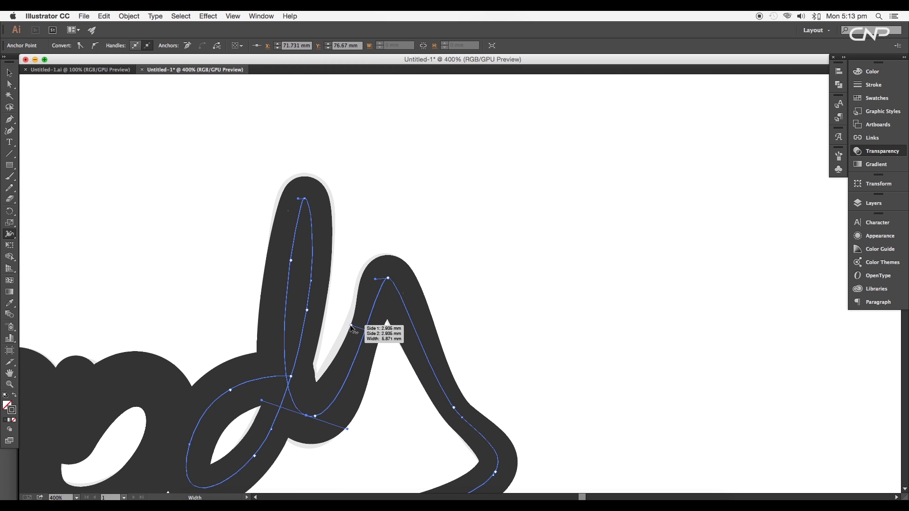
pyautogui.press('a')
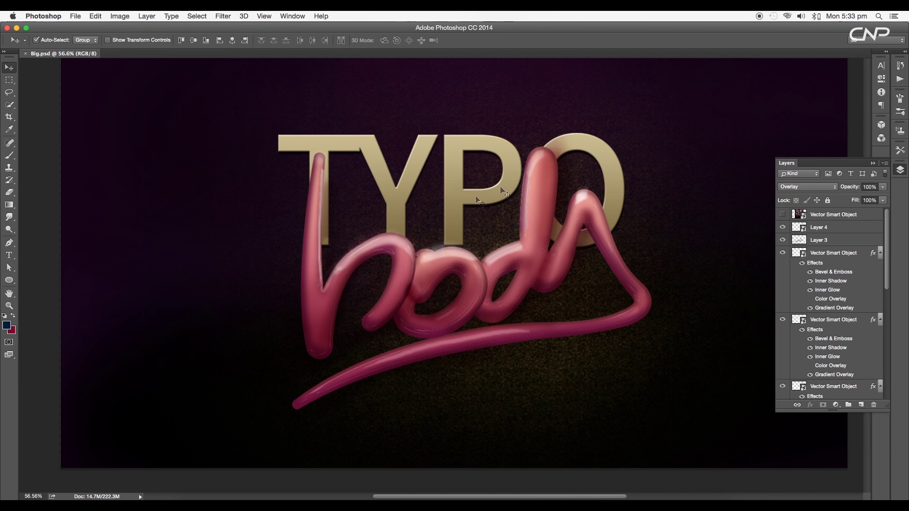
# - Create a new Photoshop document measured in pixels, 2900 wide
pyautogui.moveTo(507, 315); pyautogui.dragTo(485, 290)
pyautogui.click(75, 16)
pyautogui.click(593, 198)
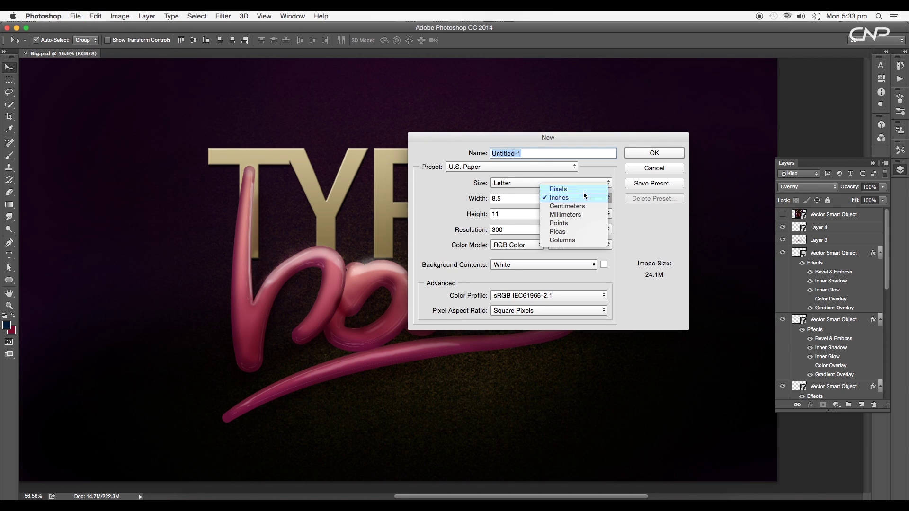
pyautogui.click(563, 188)
pyautogui.doubleClick(515, 198)
pyautogui.write('2900')
pyautogui.press('Tab')
pyautogui.write('17')
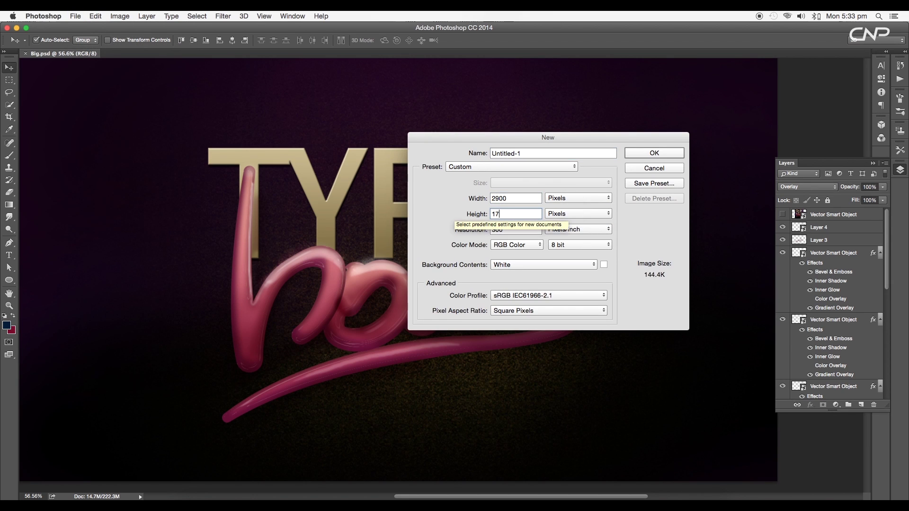
pyautogui.click(680, 155)
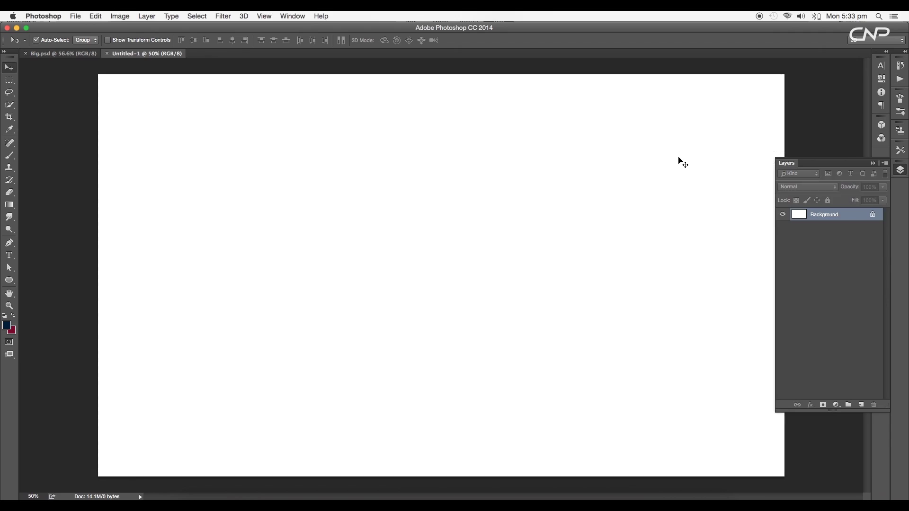
# - Convert the Background to Layer 0, fill it dark navy, and lock it
pyautogui.doubleClick(852, 216)
pyautogui.click(551, 224)
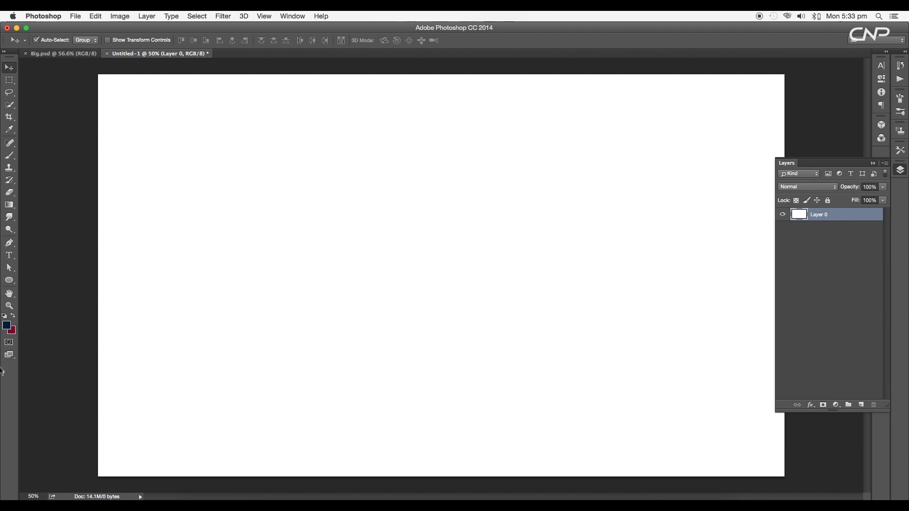
pyautogui.hotkey('alt', 'BackSpace')
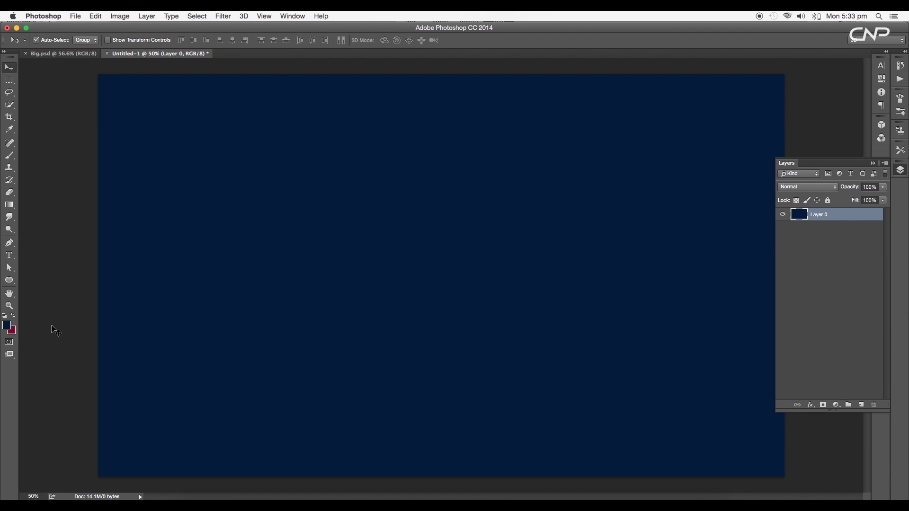
pyautogui.click(828, 201)
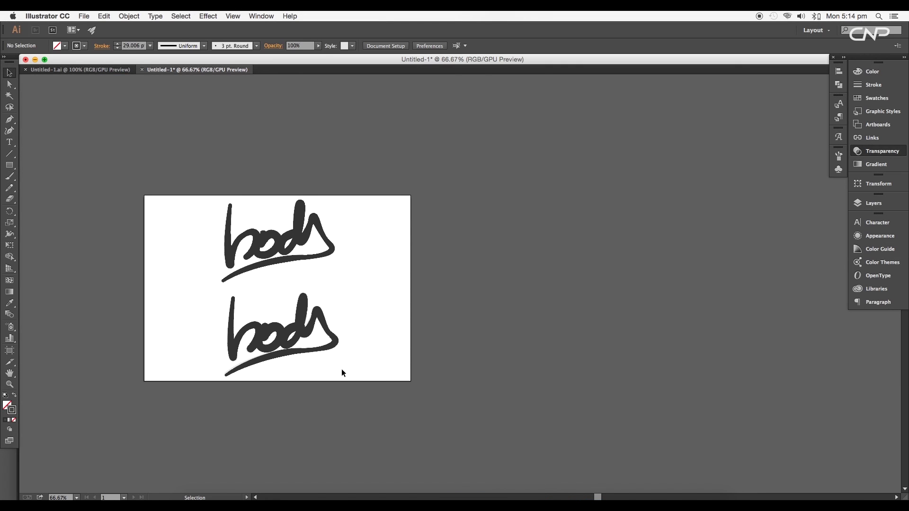
# - Make the lower body lettering's stroke white in Illustrator
pyautogui.click(343, 374)
pyautogui.click(341, 357)
pyautogui.moveTo(512, 386); pyautogui.dragTo(199, 229)
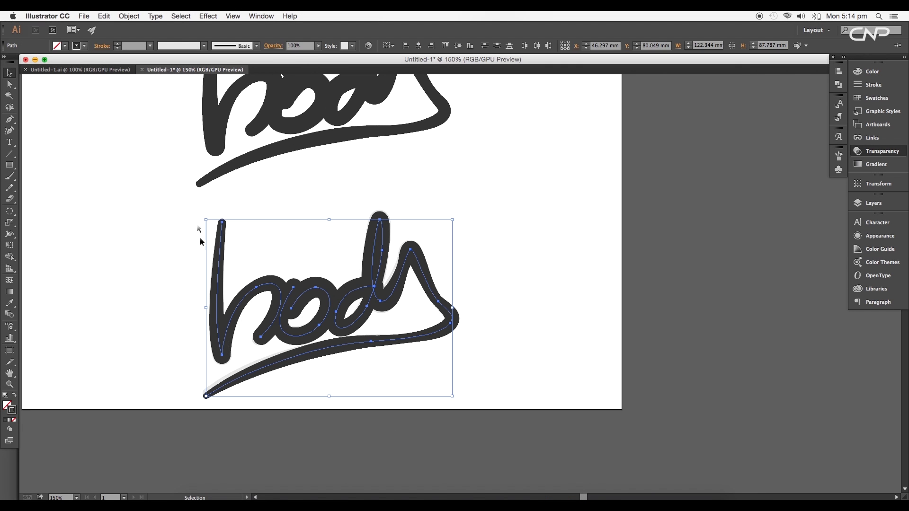
pyautogui.click(84, 46)
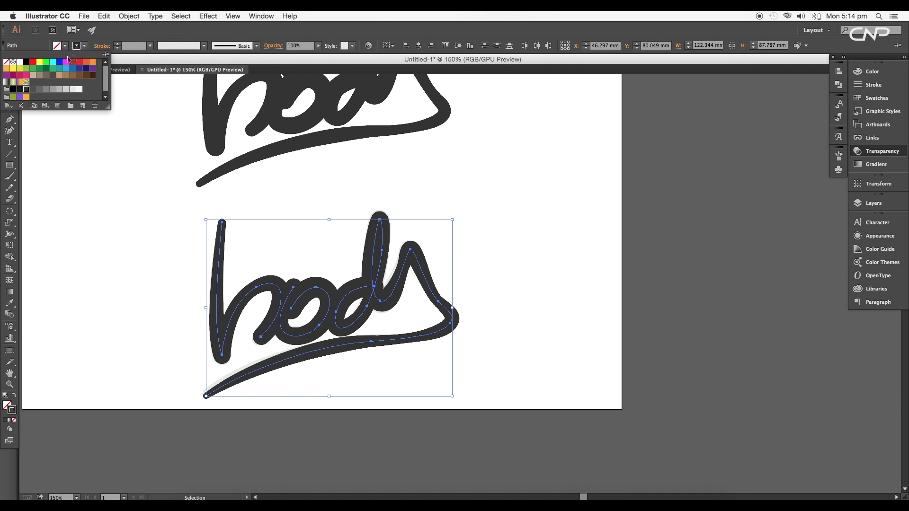
pyautogui.click(20, 65)
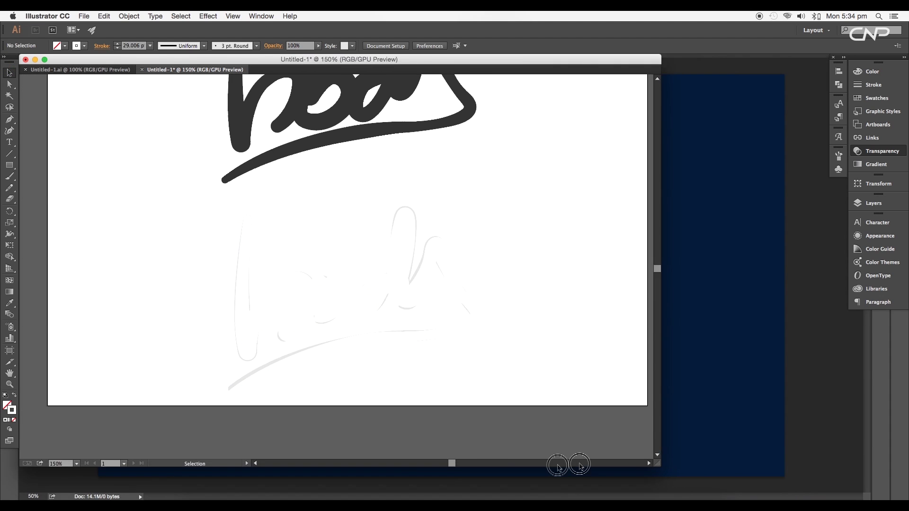
# - Drag the white lettering path onto the navy Photoshop canvas
pyautogui.moveTo(411, 479); pyautogui.dragTo(416, 477)
pyautogui.moveTo(335, 392); pyautogui.dragTo(221, 396)
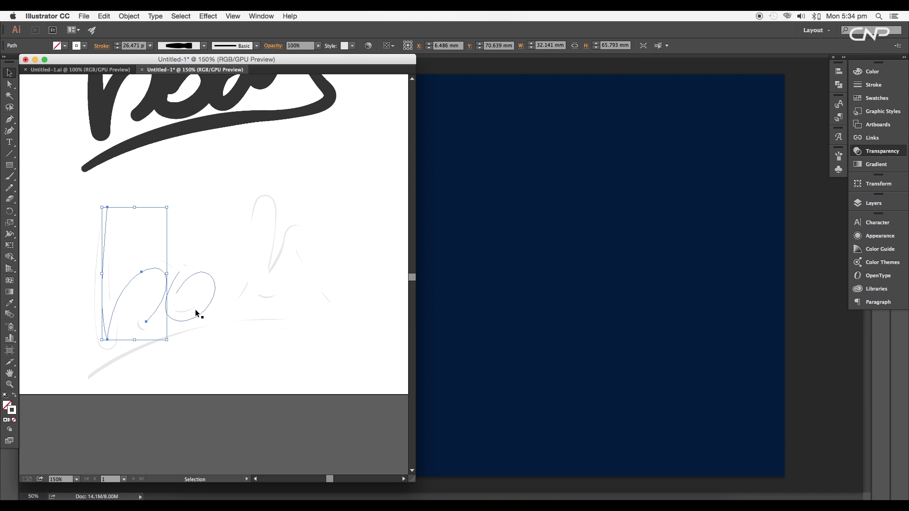
pyautogui.moveTo(197, 313)
pyautogui.mouseDown()
pyautogui.moveTo(496, 317)
pyautogui.moveTo(512, 309)
pyautogui.mouseUp()
# - Place the stroke beneath the lettering and scale all three layers to about 79%
pyautogui.press('Return')
pyautogui.moveTo(610, 301); pyautogui.dragTo(600, 298)
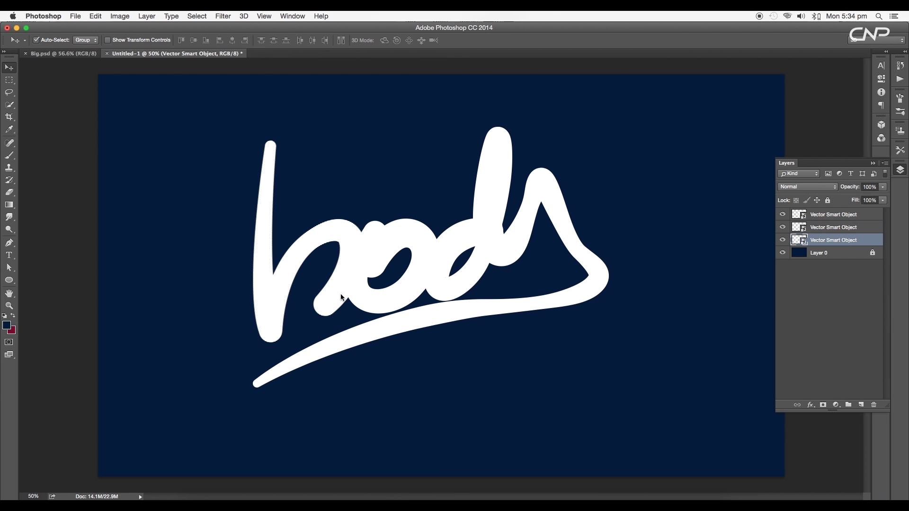
pyautogui.press('super+t')
pyautogui.moveTo(504, 240); pyautogui.dragTo(503, 244)
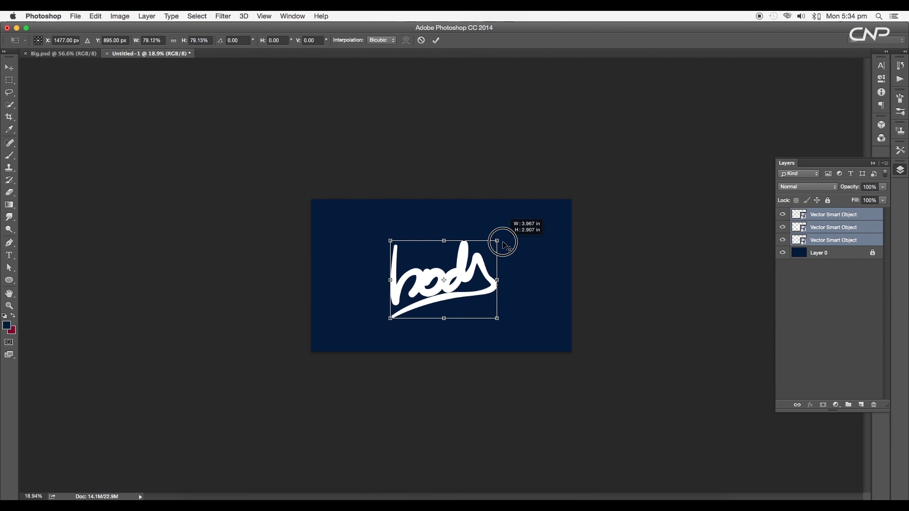
pyautogui.press('Return')
# - Compare with the Big.psd reference, then open layer effects for the b smart object
pyautogui.click(58, 53)
pyautogui.scroll(3, 274, 264)
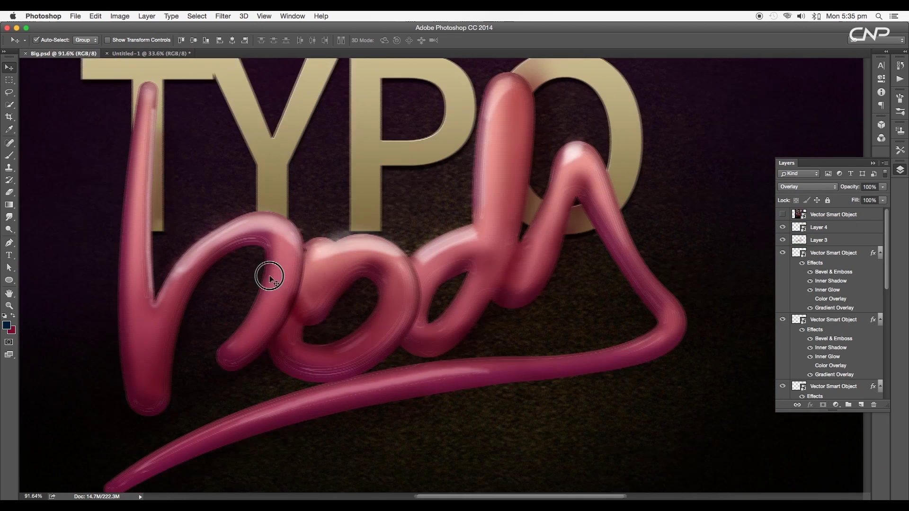
pyautogui.scroll(2, 456, 272)
pyautogui.hotkey('ctrl', 'Tab')
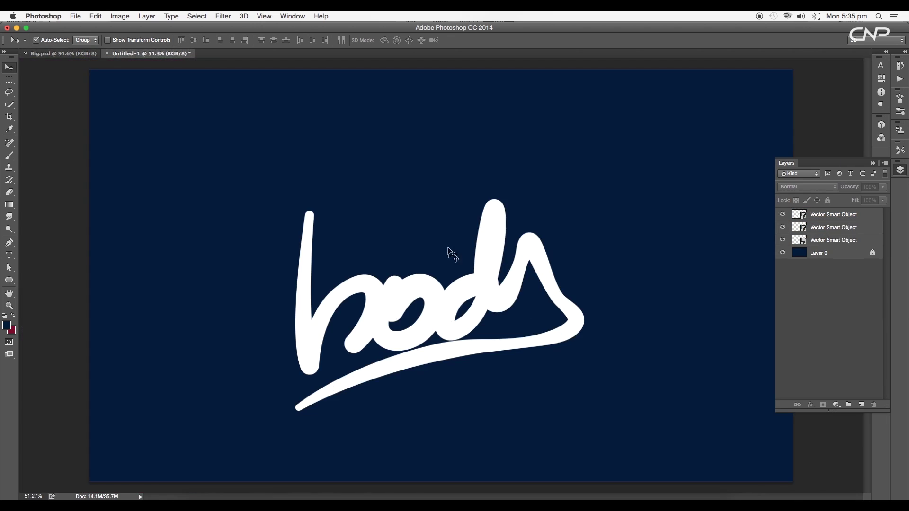
pyautogui.scroll(2, 351, 270)
pyautogui.click(351, 270)
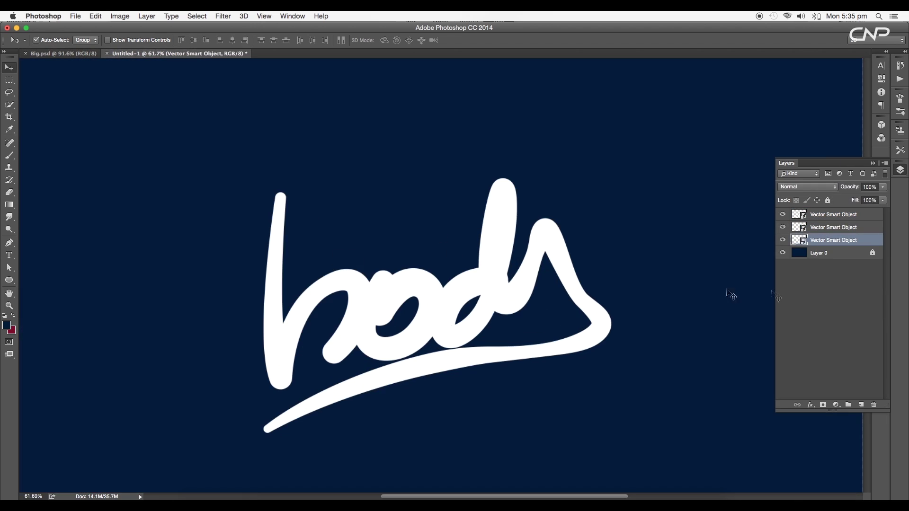
pyautogui.doubleClick(879, 247)
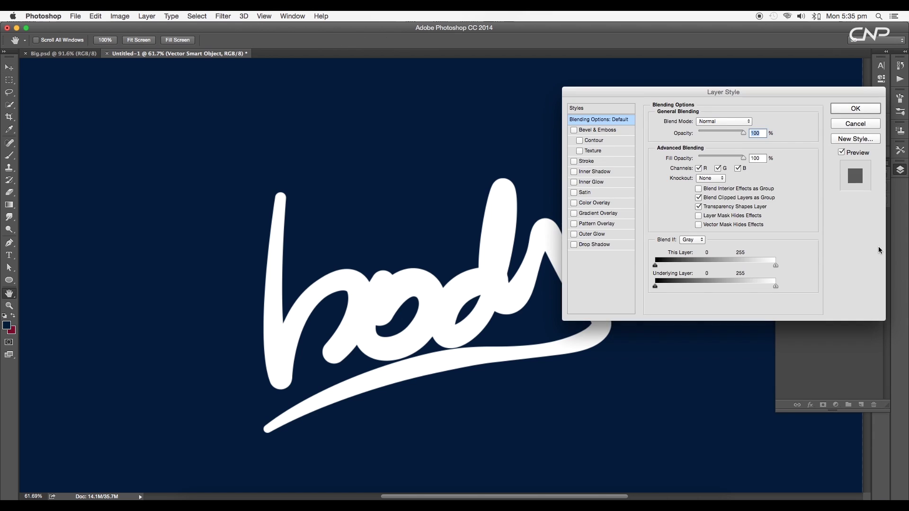
# - Give the b a gradient overlay from raspberry #a42951 to salmon pink #f9ad9b
pyautogui.click(585, 214)
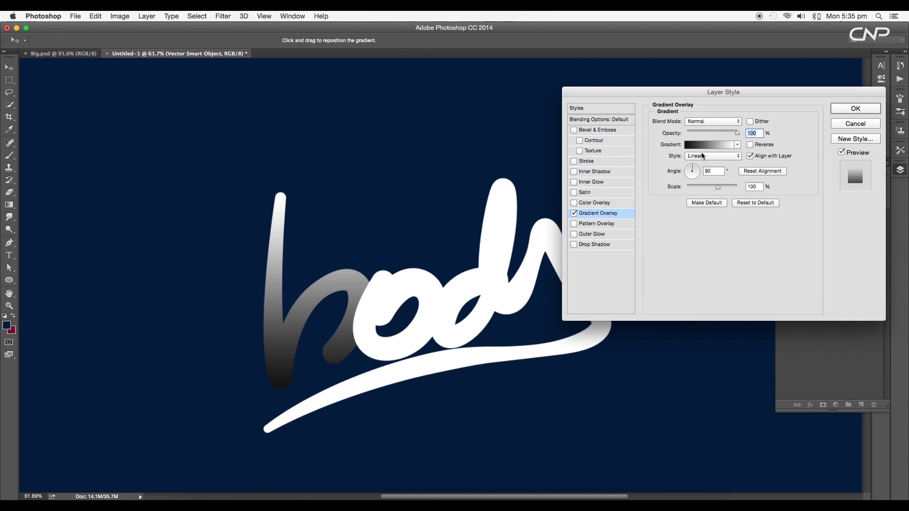
pyautogui.click(703, 147)
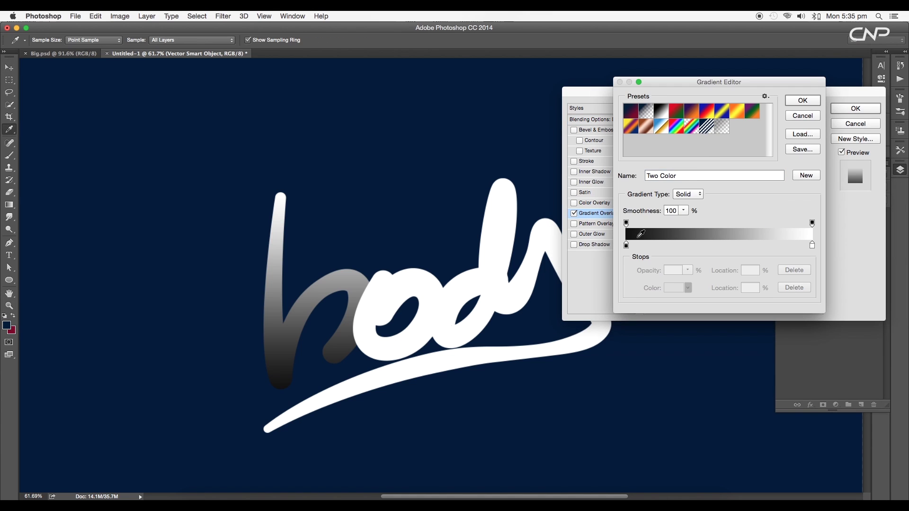
pyautogui.doubleClick(627, 246)
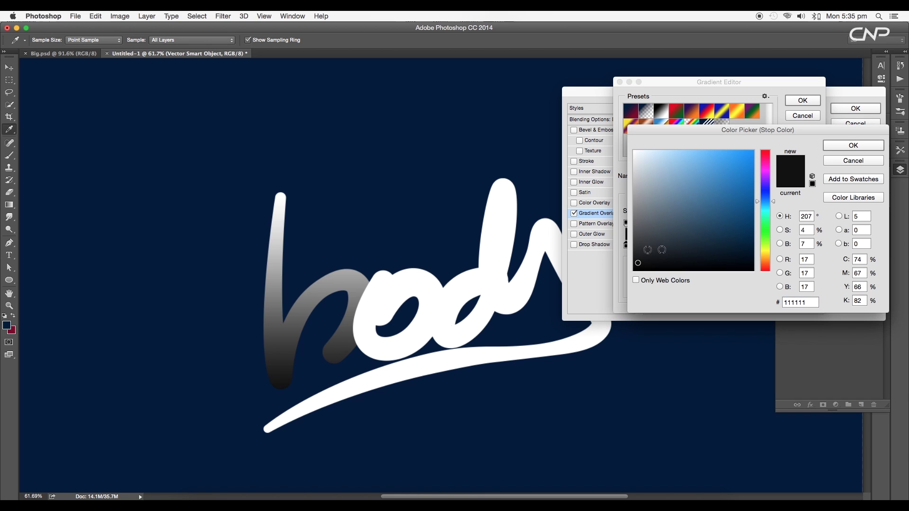
pyautogui.click(766, 164)
pyautogui.moveTo(747, 216); pyautogui.dragTo(742, 235)
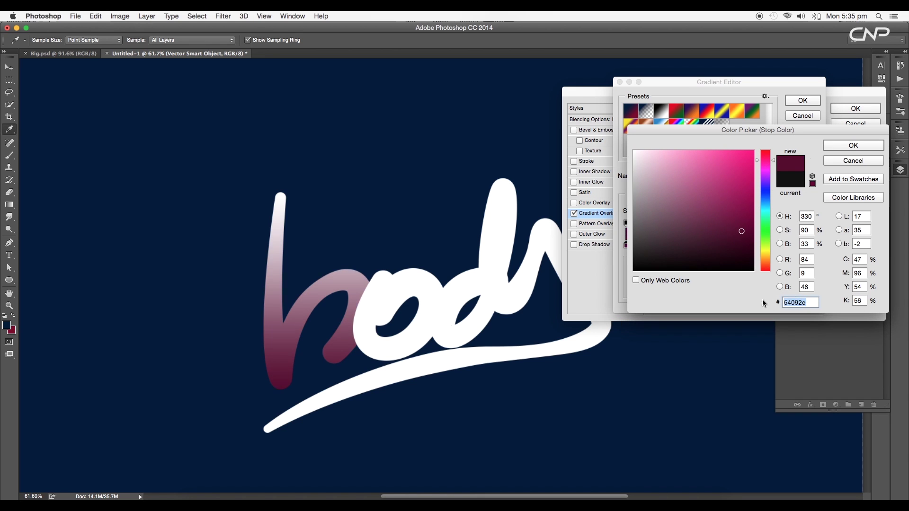
pyautogui.write('00a429')
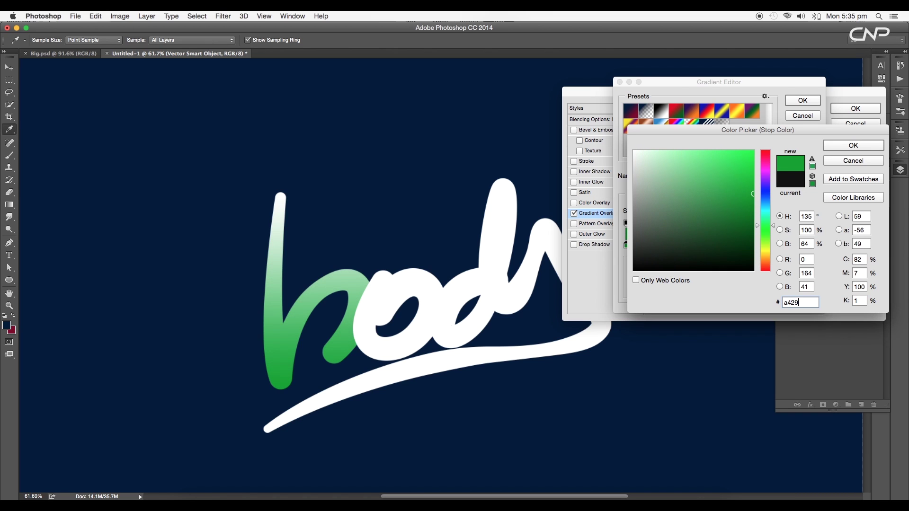
pyautogui.write('51')
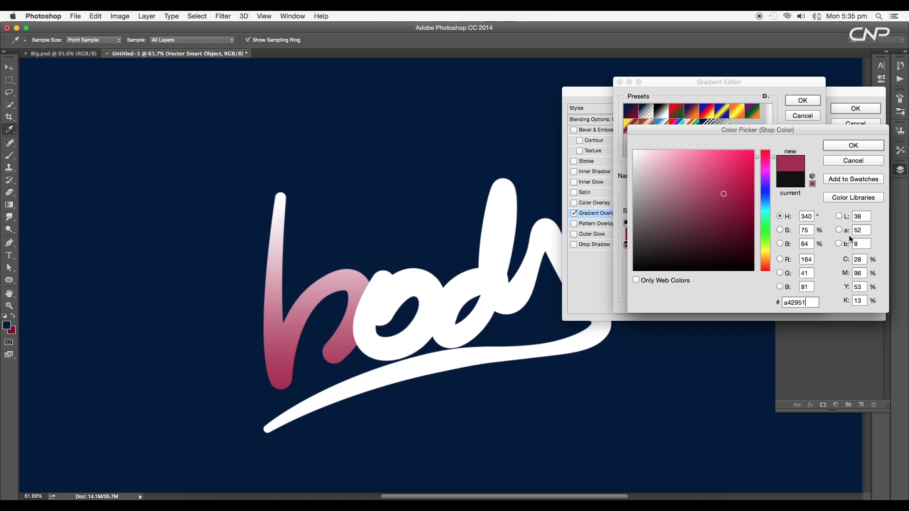
pyautogui.click(839, 146)
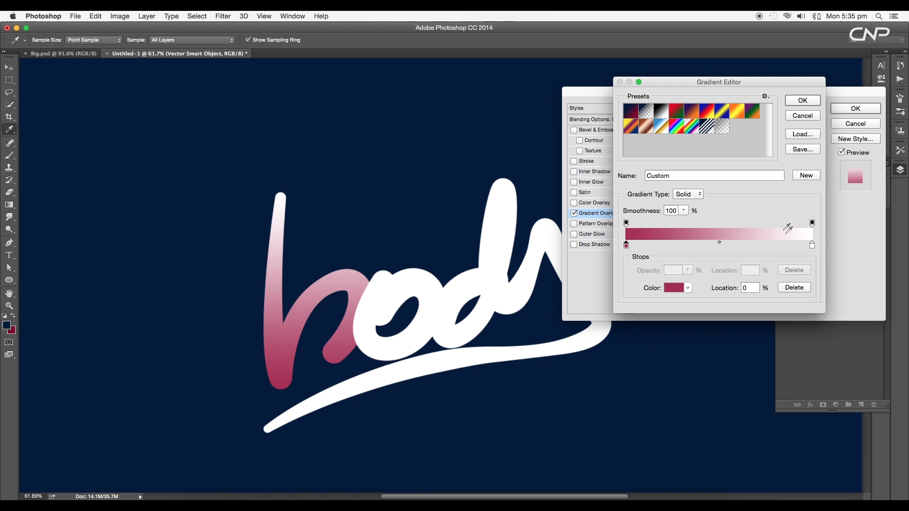
pyautogui.doubleClick(813, 246)
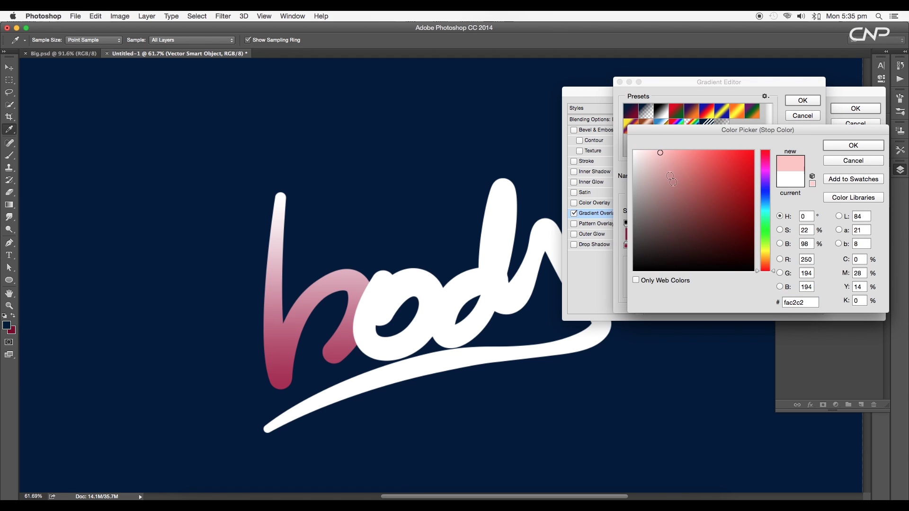
pyautogui.write('f9')
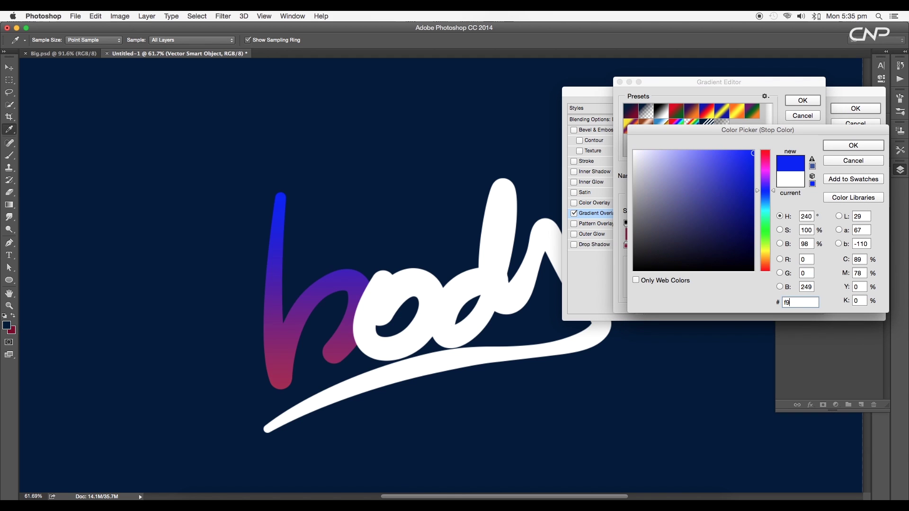
pyautogui.write('ad')
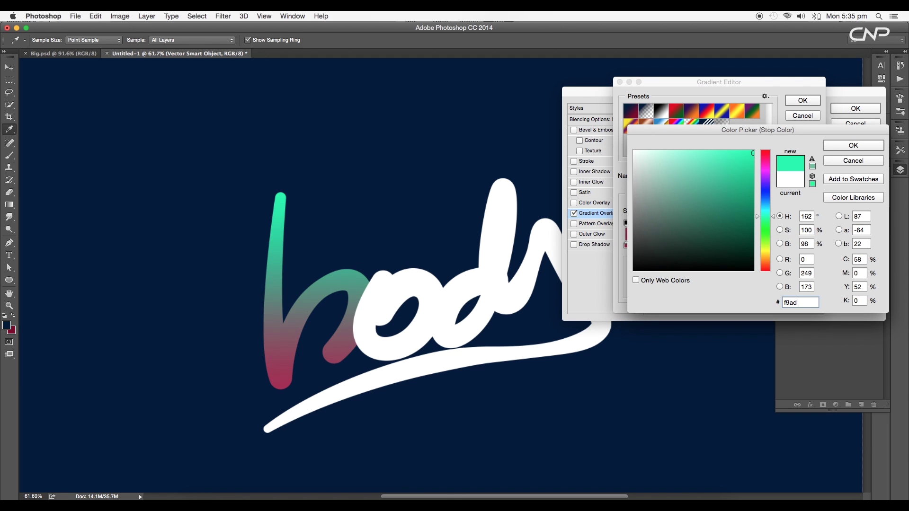
pyautogui.write('9b')
pyautogui.click(853, 145)
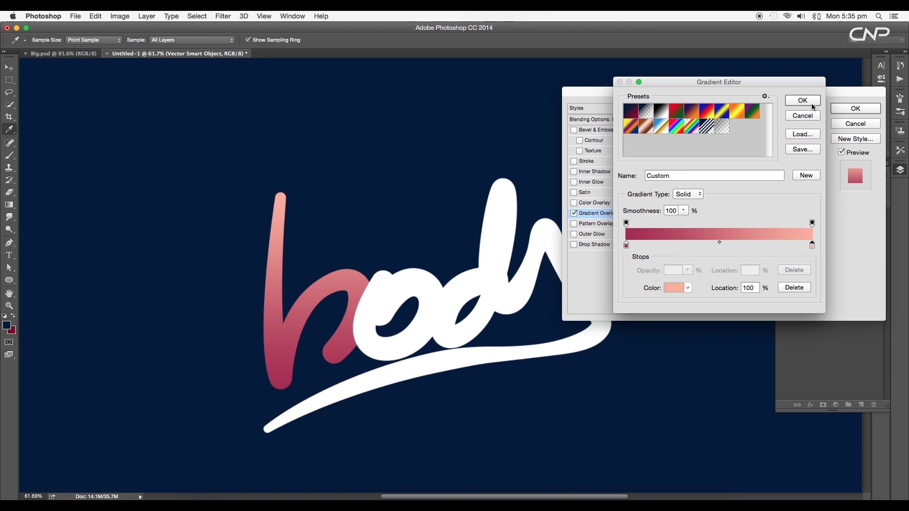
pyautogui.click(812, 103)
# - Add an inner glow to the b in dark plum #45051d
pyautogui.click(581, 183)
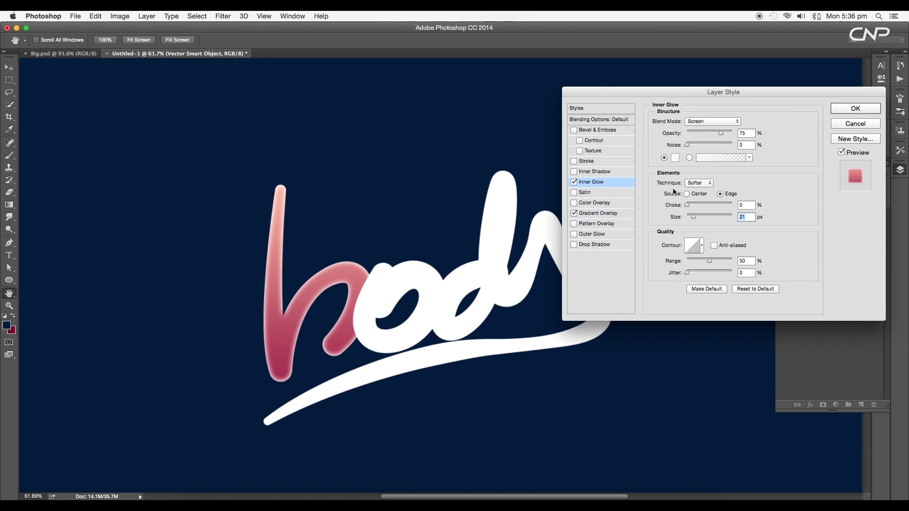
pyautogui.click(674, 158)
pyautogui.moveTo(768, 176); pyautogui.dragTo(767, 161)
pyautogui.moveTo(741, 209); pyautogui.dragTo(741, 234)
pyautogui.write('45051d')
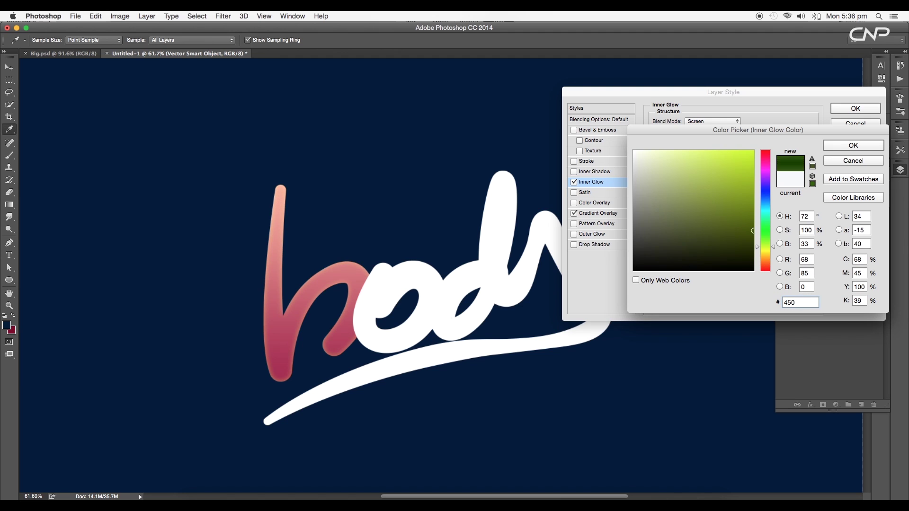
pyautogui.click(845, 145)
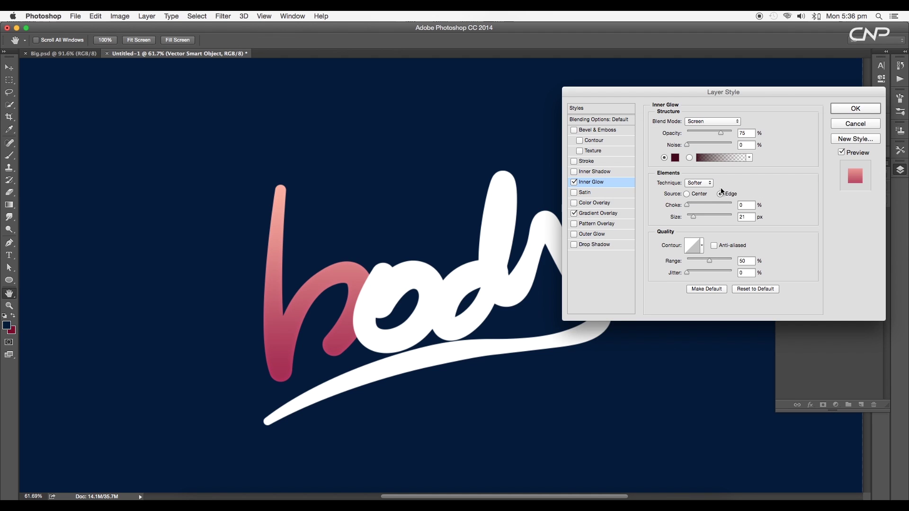
# - Set the inner glow to Multiply, 50% opacity, larger size and 35% range
pyautogui.click(715, 122)
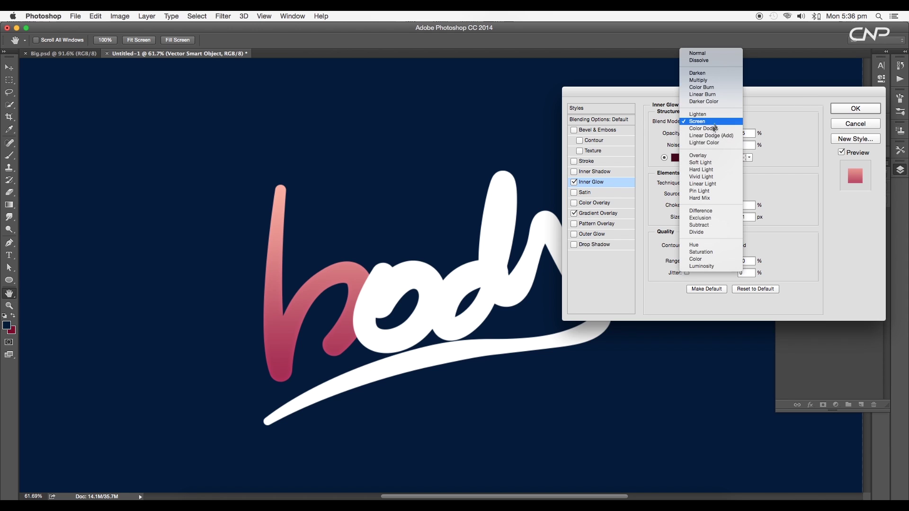
pyautogui.click(707, 81)
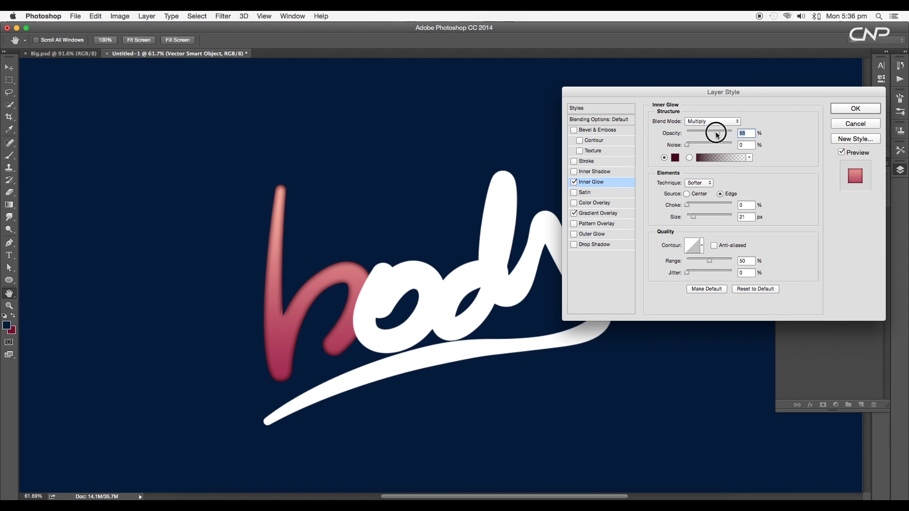
pyautogui.moveTo(717, 135); pyautogui.dragTo(711, 136)
pyautogui.click(697, 222)
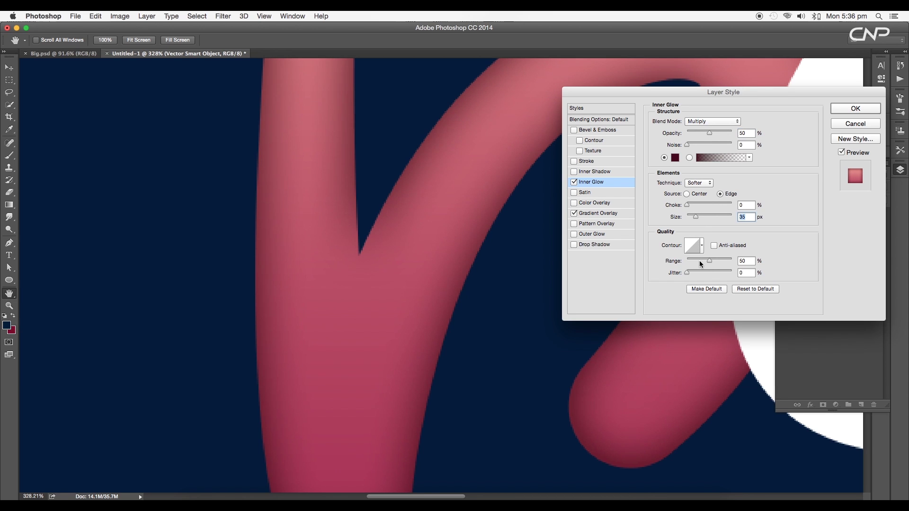
pyautogui.moveTo(707, 265); pyautogui.dragTo(704, 266)
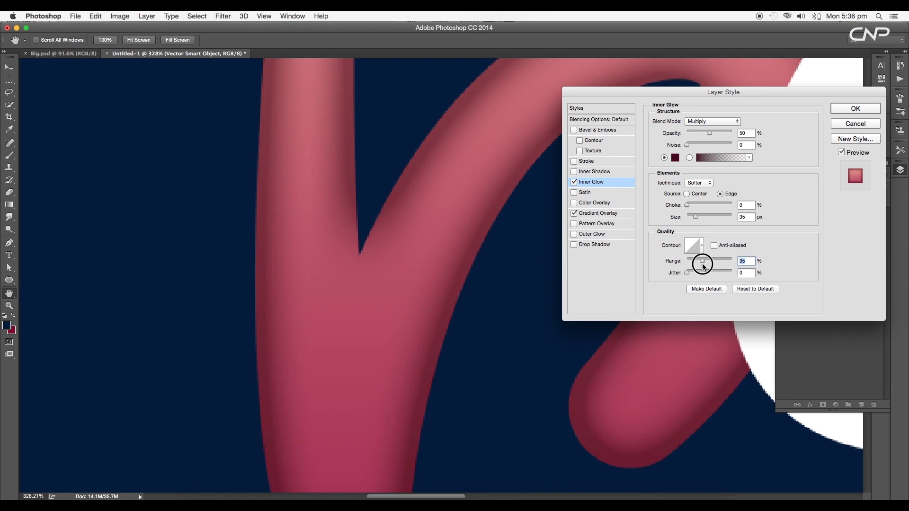
pyautogui.scroll(-5, 505, 271)
# - Add a #600633 inner shadow to the b, offset about 45 px and softened to 21 px
pyautogui.click(600, 172)
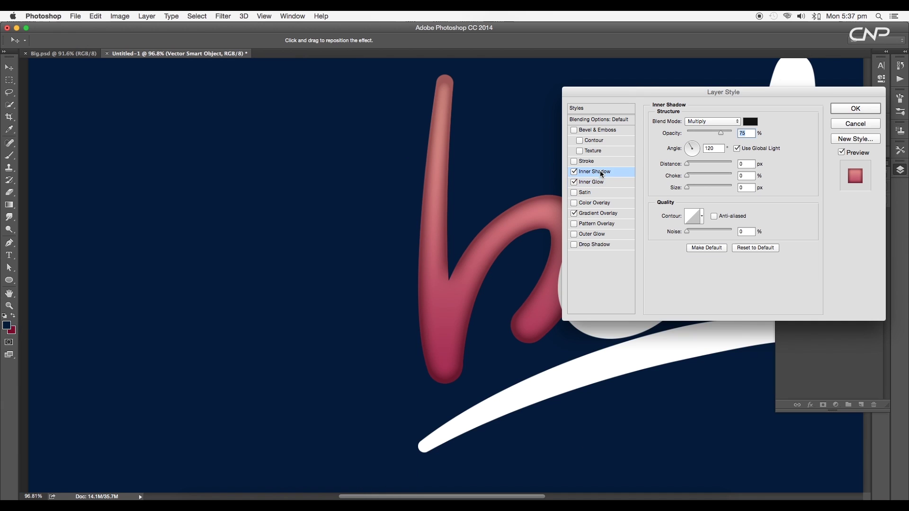
pyautogui.click(749, 124)
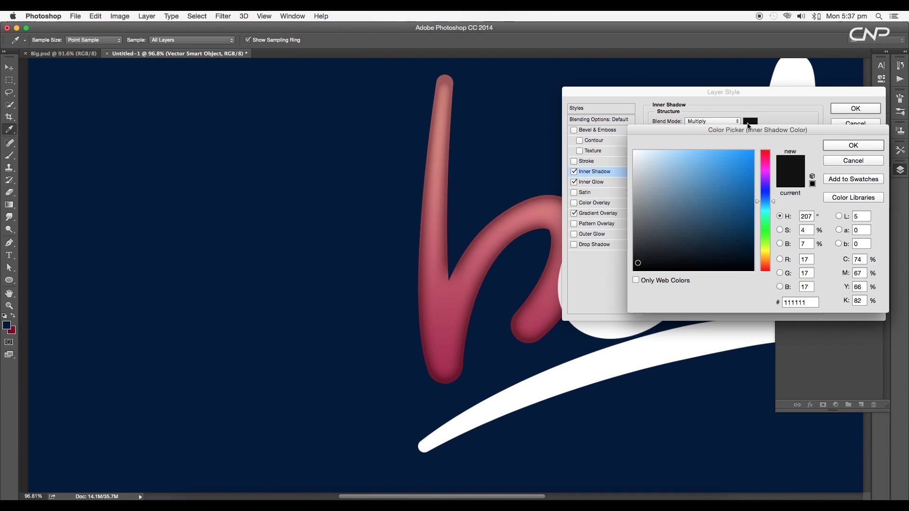
pyautogui.click(766, 171)
pyautogui.doubleClick(800, 302)
pyautogui.write('600')
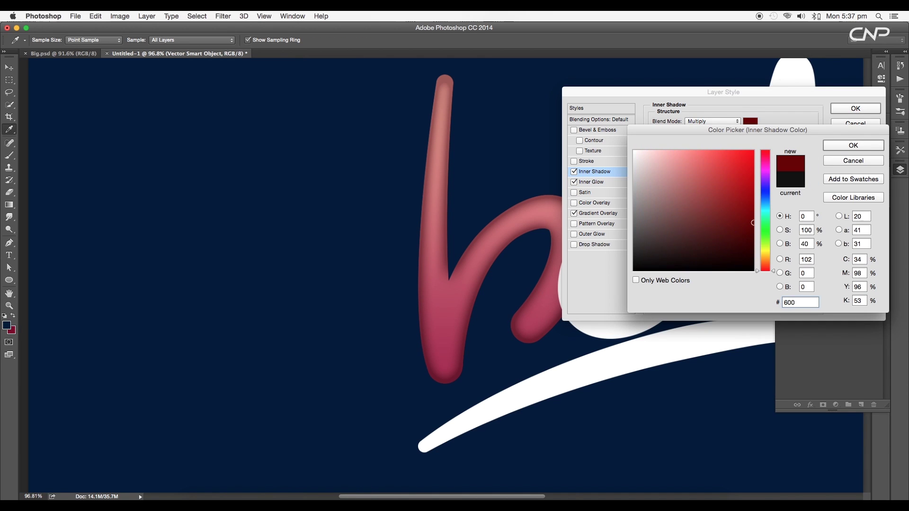
pyautogui.write('63')
pyautogui.write('3')
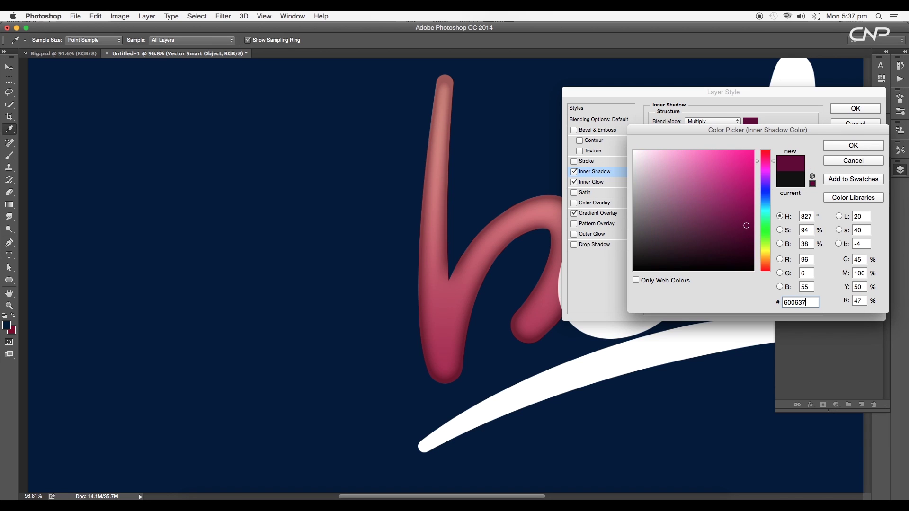
pyautogui.click(853, 145)
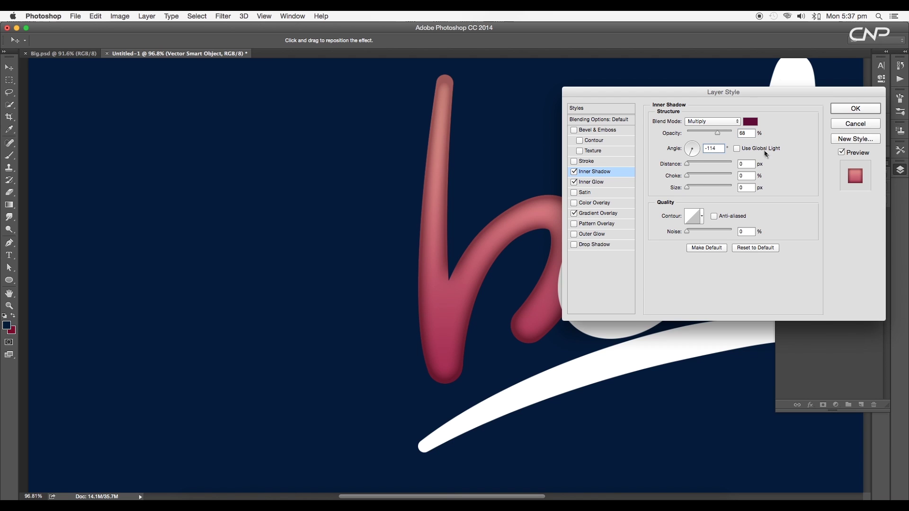
pyautogui.moveTo(687, 163); pyautogui.dragTo(709, 170)
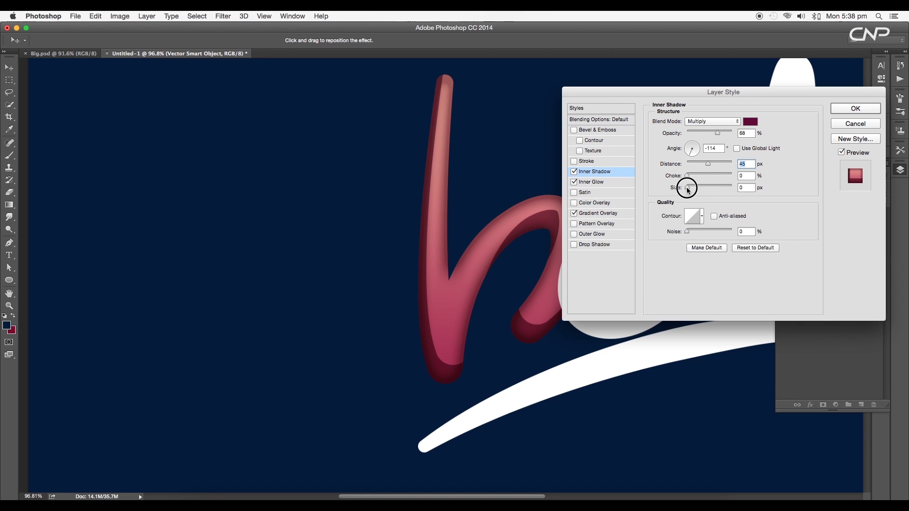
pyautogui.moveTo(688, 189); pyautogui.dragTo(695, 189)
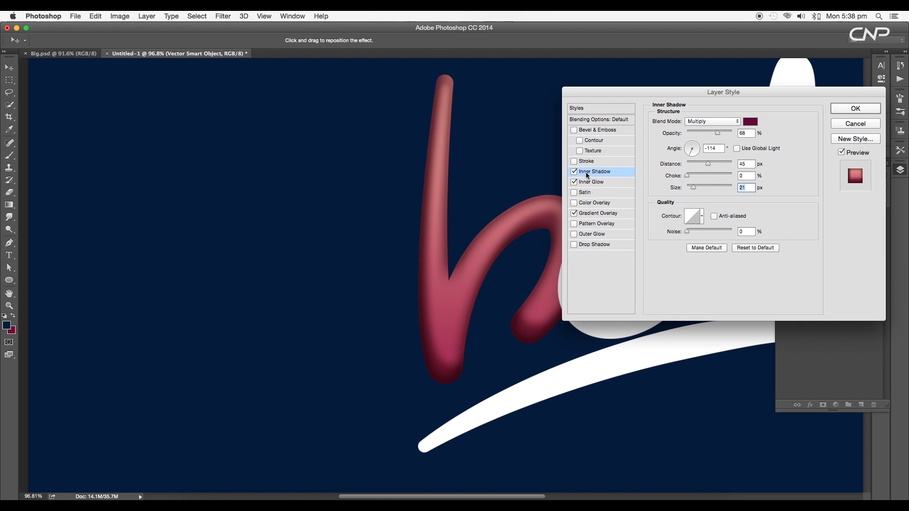
# - Add Bevel & Emboss to the 'b', drop shadow-mode opacity to 0%, and try gloss contours
pyautogui.click(599, 131)
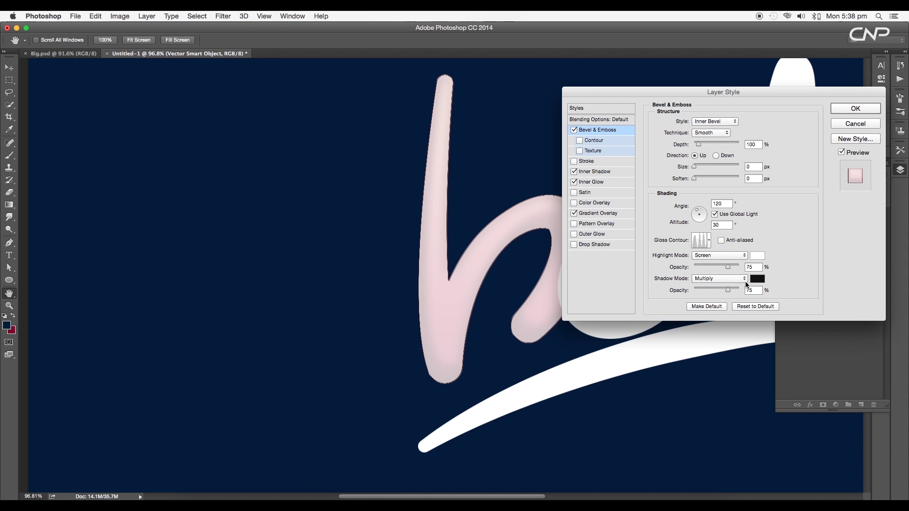
pyautogui.moveTo(728, 290); pyautogui.dragTo(696, 291)
pyautogui.click(711, 240)
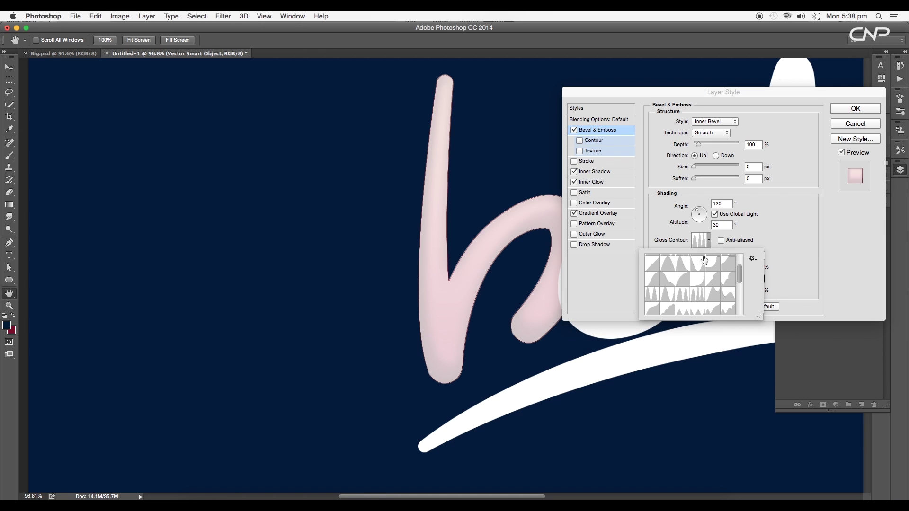
pyautogui.click(686, 297)
pyautogui.click(700, 297)
pyautogui.click(696, 297)
pyautogui.click(687, 297)
# - Set bevel size to 24 px and altitude to 60° with a double-highlight gloss contour
pyautogui.moveTo(695, 166); pyautogui.dragTo(702, 173)
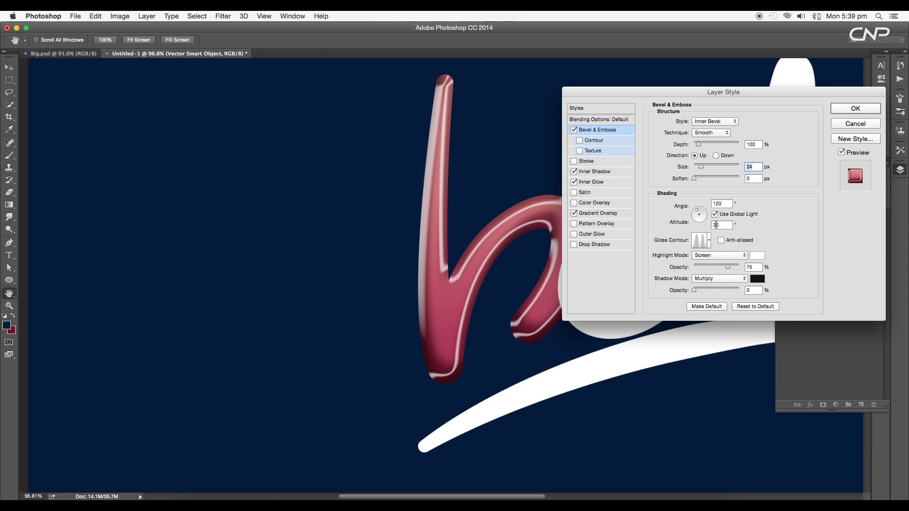
pyautogui.write('60')
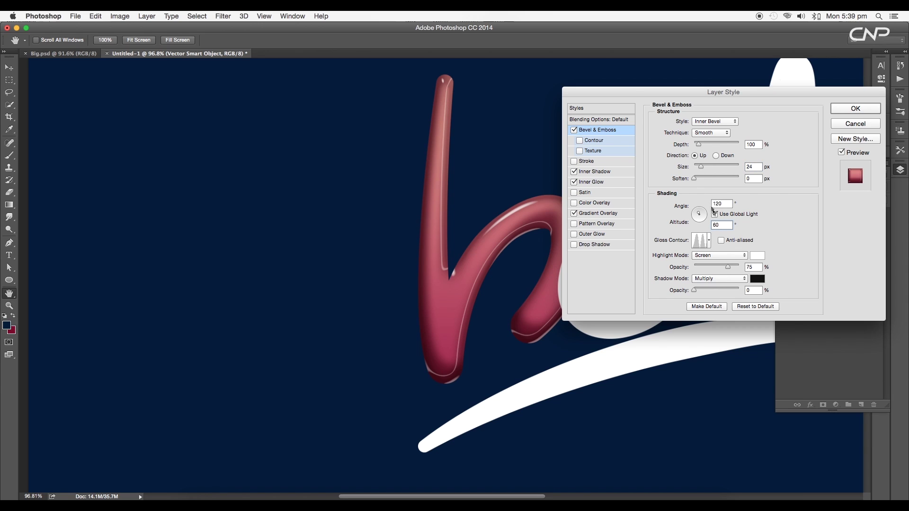
pyautogui.click(709, 241)
pyautogui.click(698, 294)
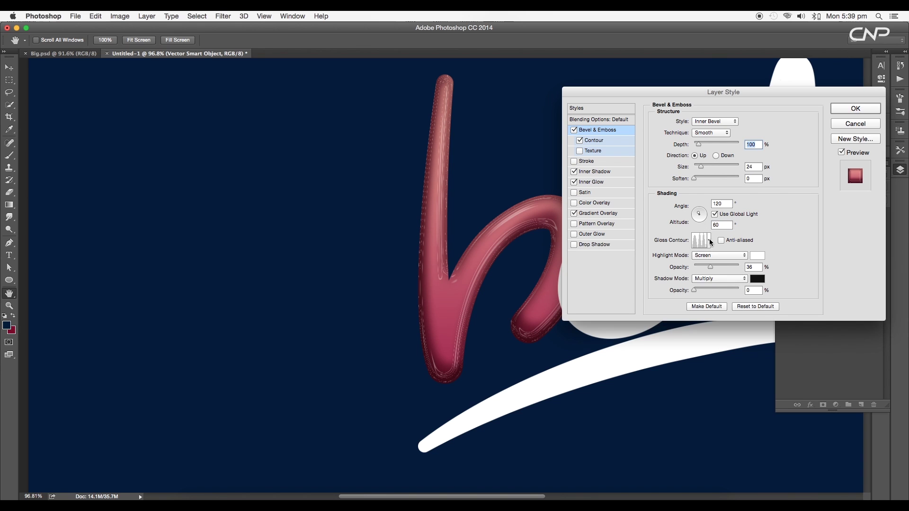
pyautogui.click(753, 259)
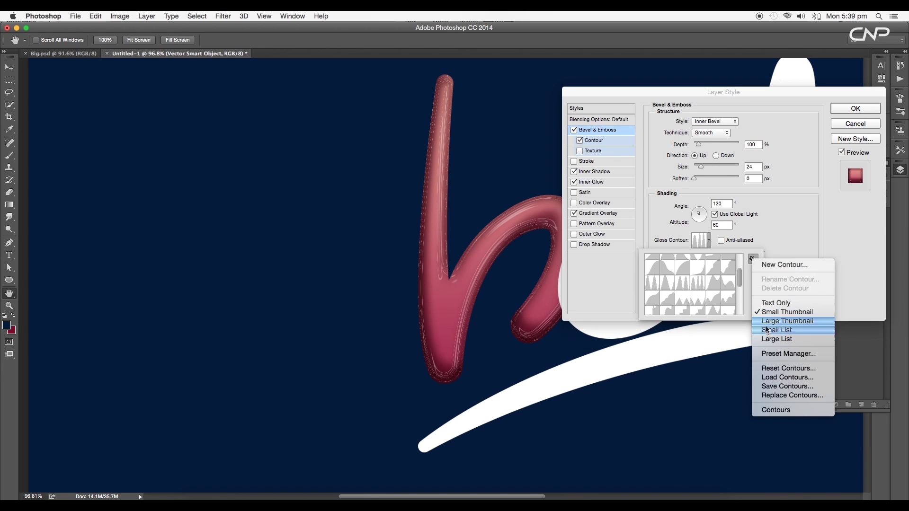
# - Load the Contours preset collection and lower bevel highlight opacity to 26%
pyautogui.click(767, 410)
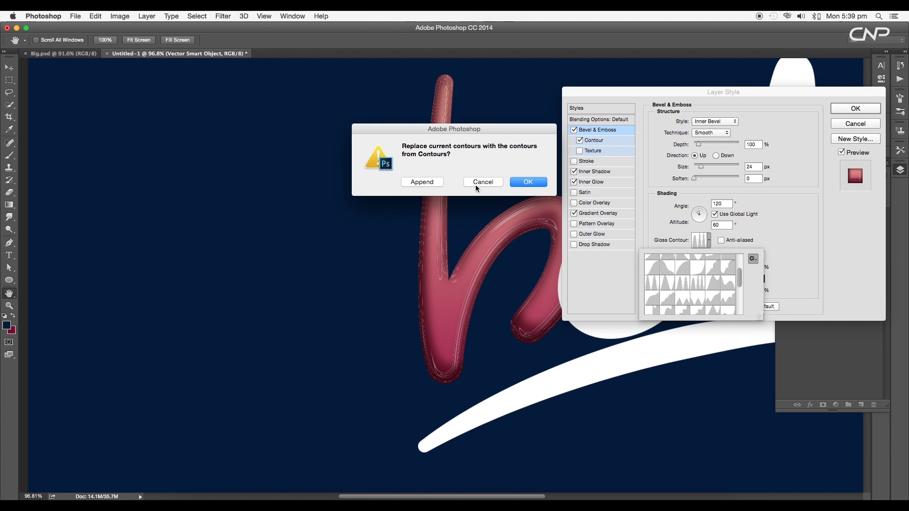
pyautogui.click(495, 184)
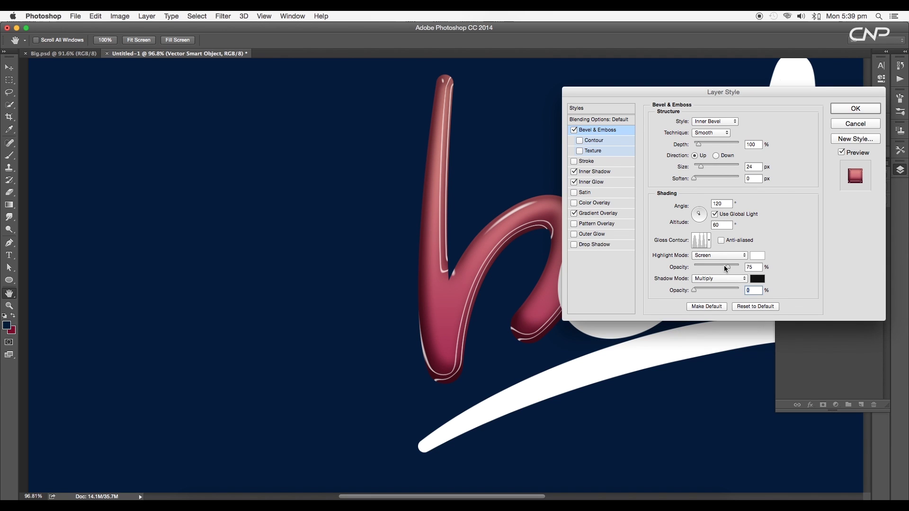
pyautogui.moveTo(727, 269); pyautogui.dragTo(708, 269)
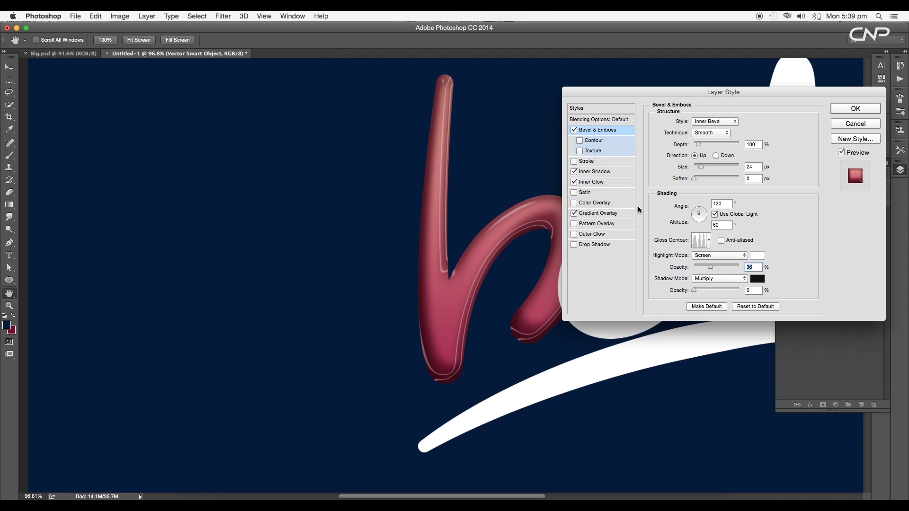
# - Enable the bevel Contour with a new shape at 75% range
pyautogui.click(598, 141)
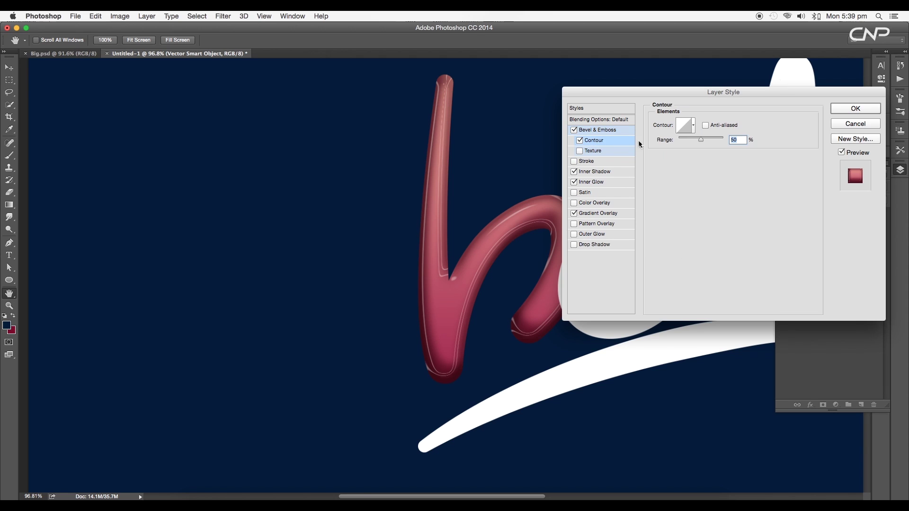
pyautogui.click(693, 125)
pyautogui.click(697, 183)
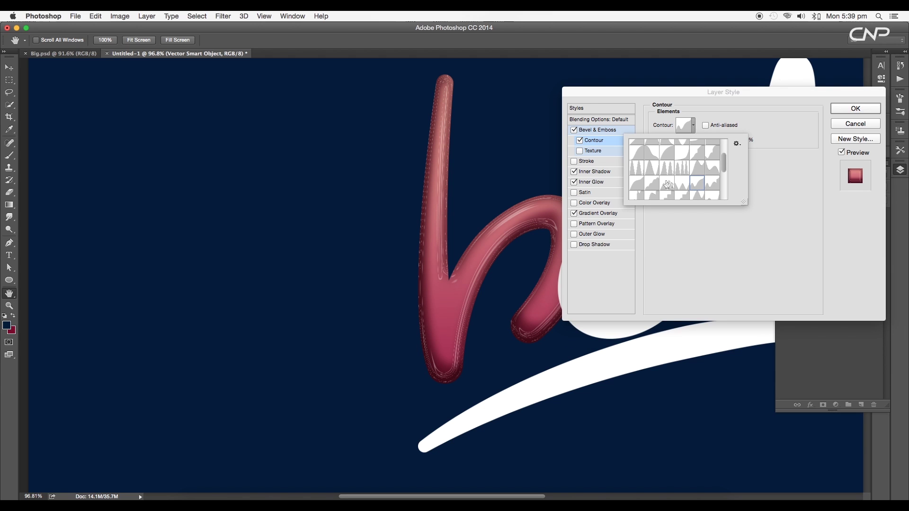
pyautogui.doubleClick(637, 149)
pyautogui.moveTo(700, 140); pyautogui.dragTo(713, 140)
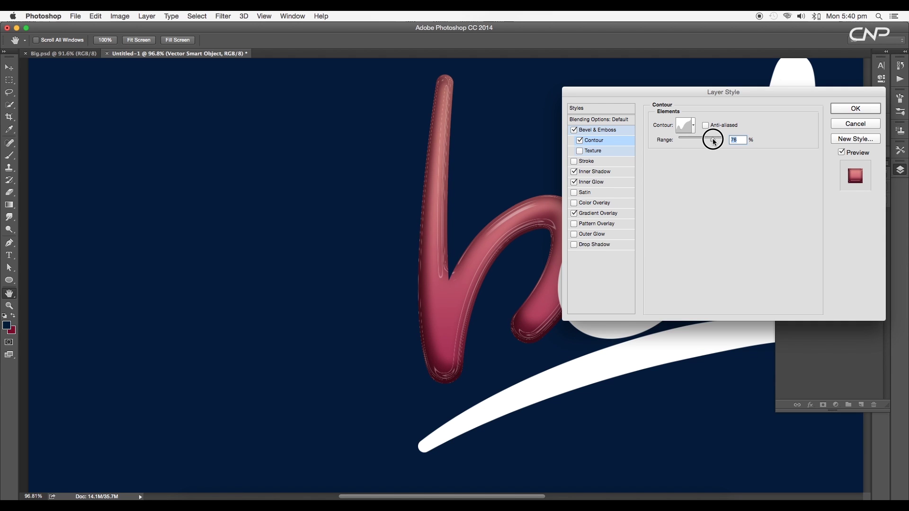
# - Keep bevel size at 24 px and apply the finished layer style
pyautogui.click(625, 131)
pyautogui.scroll(3, 493, 268)
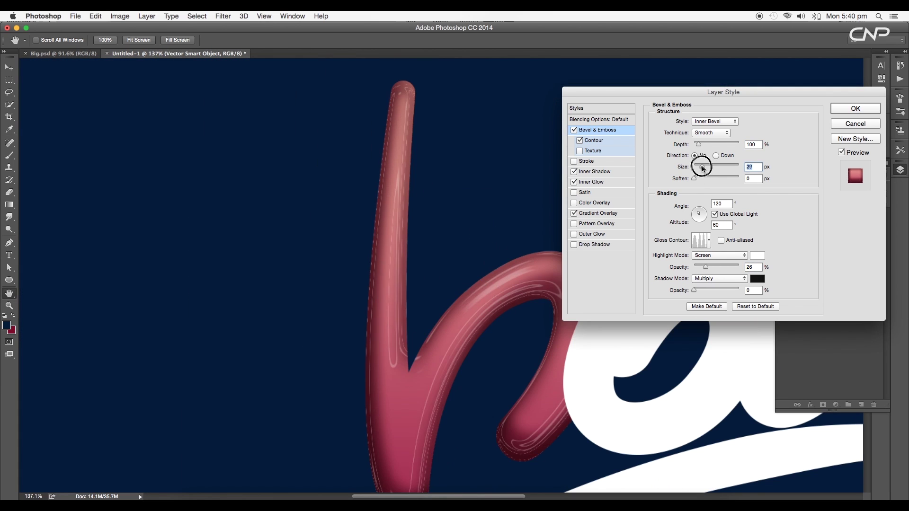
pyautogui.moveTo(702, 168); pyautogui.dragTo(701, 167)
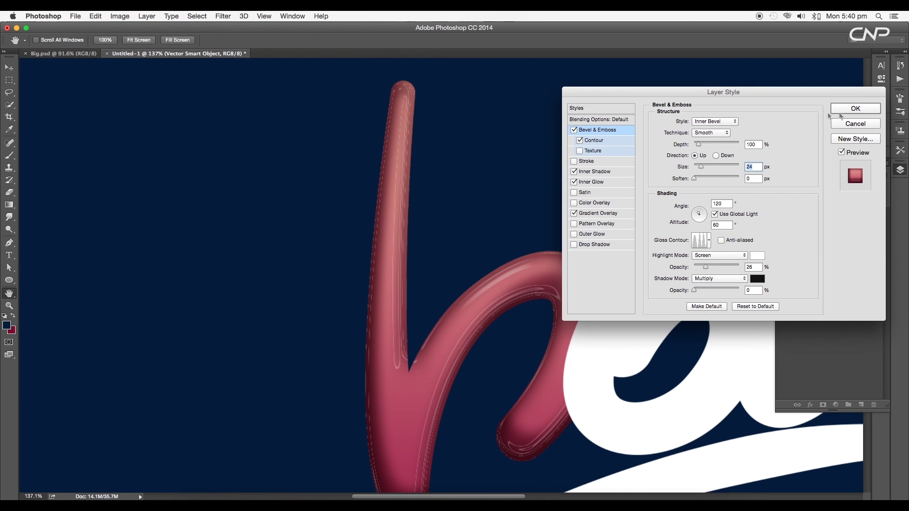
pyautogui.click(840, 113)
pyautogui.scroll(3, 385, 308)
# - Copy the glossy layer effects onto another lettering layer
pyautogui.scroll(-3, 399, 291)
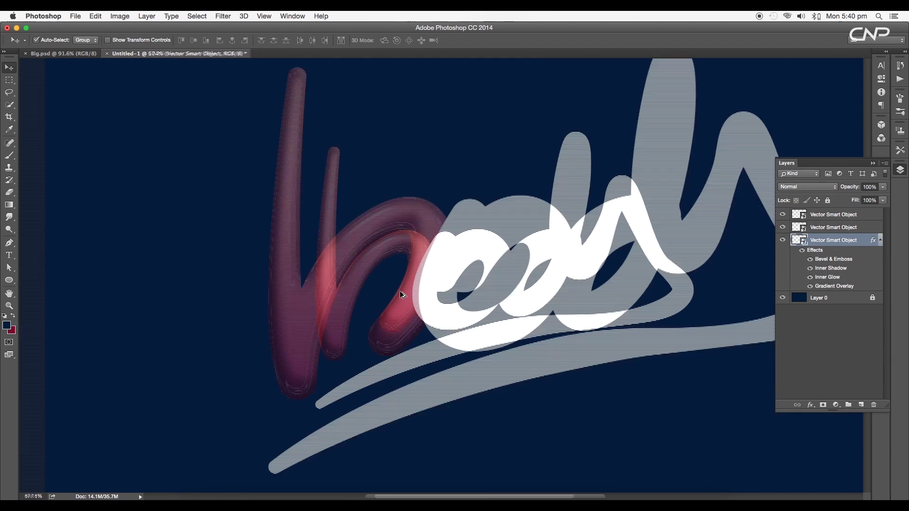
pyautogui.scroll(2, 399, 292)
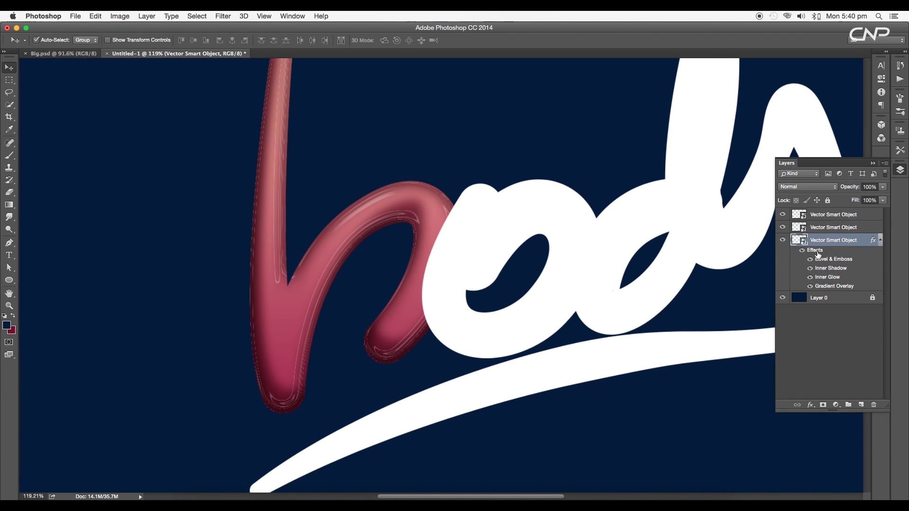
pyautogui.moveTo(818, 255); pyautogui.dragTo(834, 215)
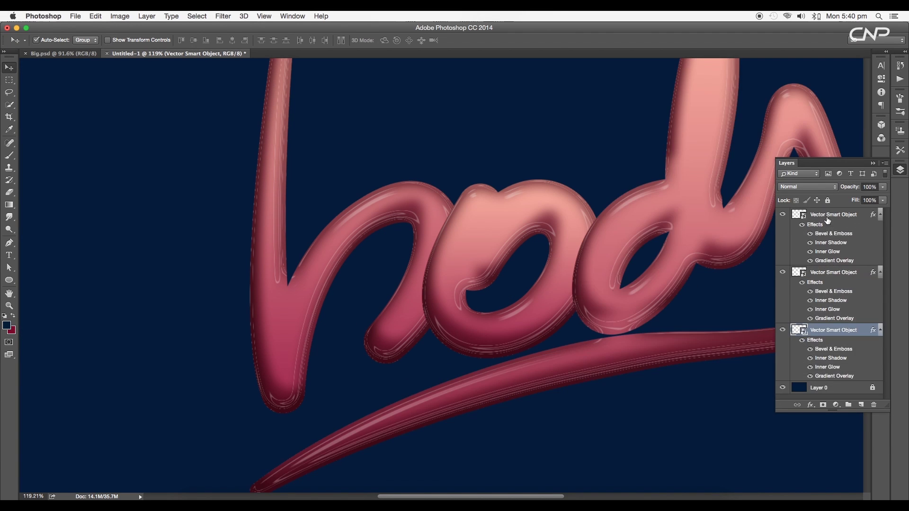
pyautogui.scroll(-5, 630, 253)
pyautogui.scroll(3, 434, 295)
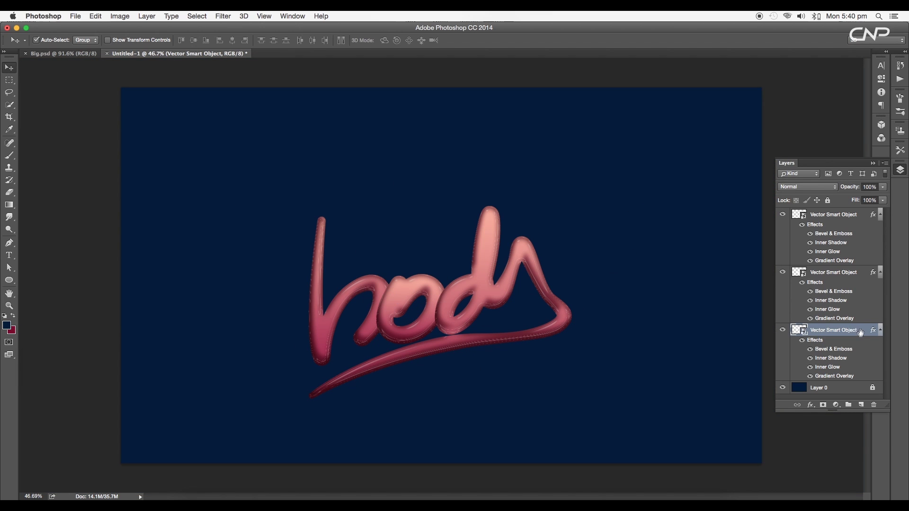
# - Move the bottom lettering smart object up one slot in the Layers panel
pyautogui.moveTo(861, 333); pyautogui.dragTo(834, 212)
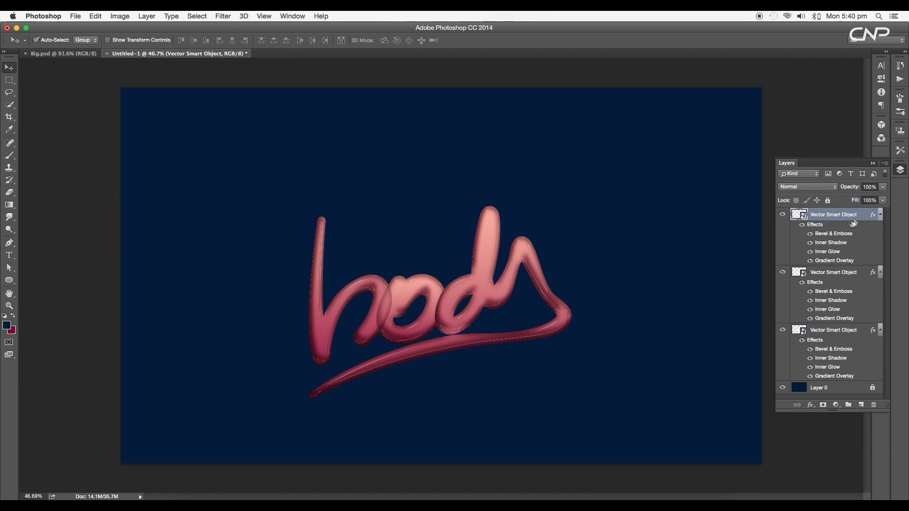
pyautogui.click(423, 298)
pyautogui.moveTo(844, 333); pyautogui.dragTo(834, 266)
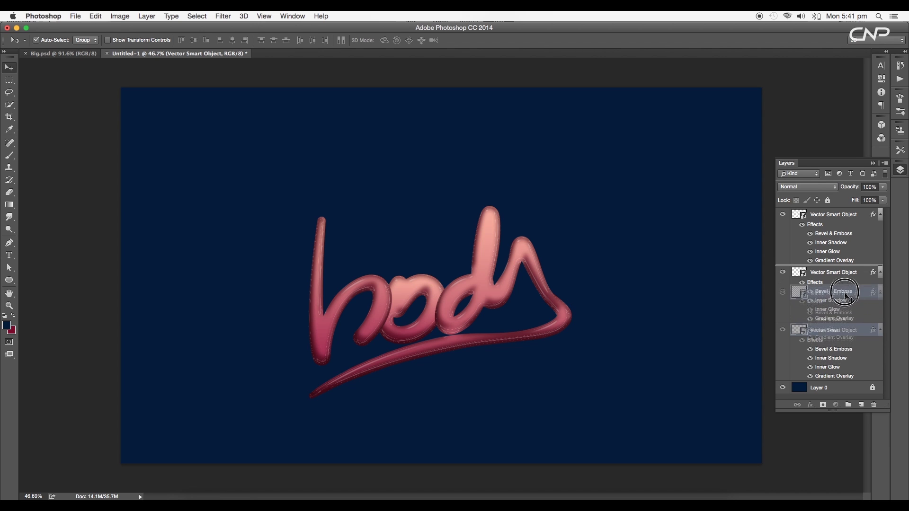
pyautogui.scroll(3, 440, 316)
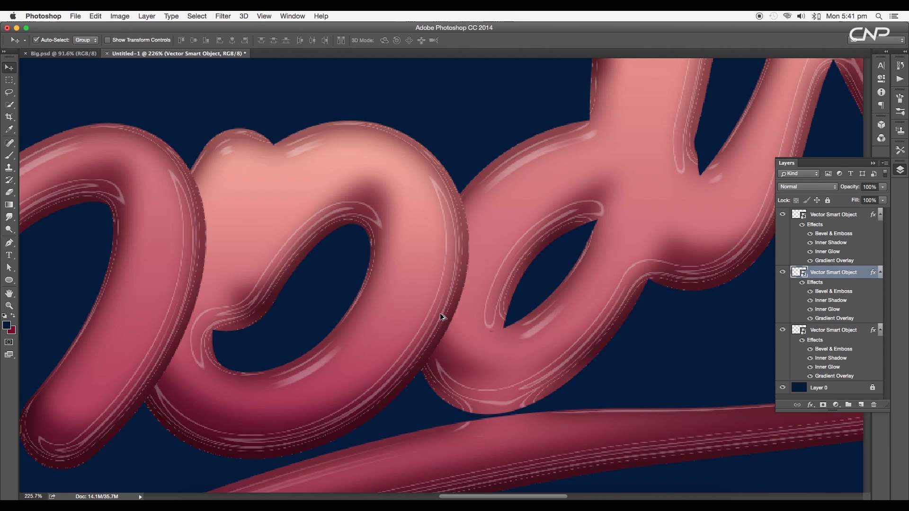
pyautogui.scroll(-2, 440, 316)
# - Compare against Big.psd, then return to Untitled-1
pyautogui.moveTo(440, 316); pyautogui.dragTo(89, 63)
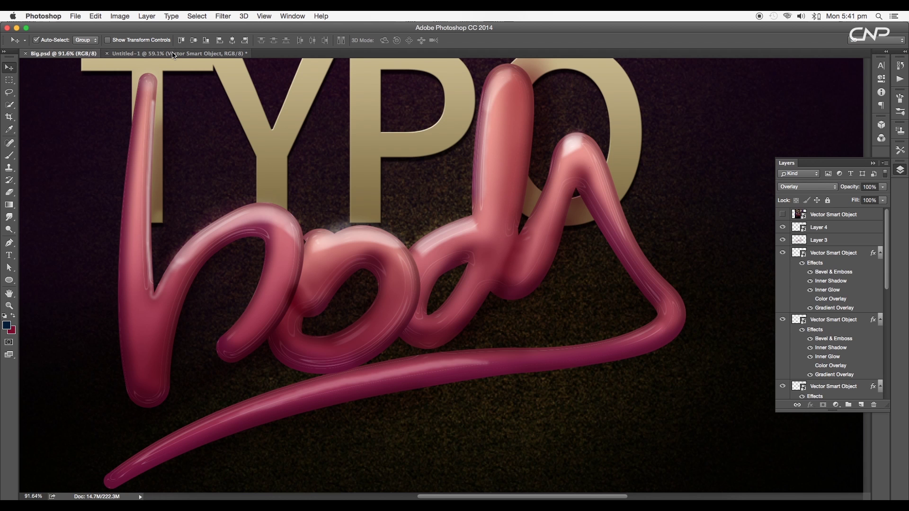
pyautogui.moveTo(166, 69); pyautogui.dragTo(307, 169)
pyautogui.scroll(2, 506, 256)
# - Add a new Multiply layer above the top lettering layer
pyautogui.click(855, 218)
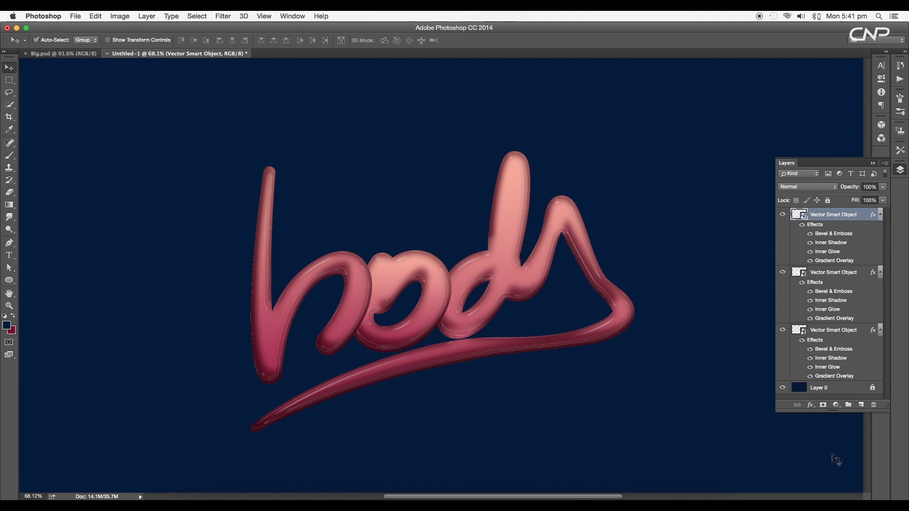
pyautogui.click(862, 405)
pyautogui.click(810, 187)
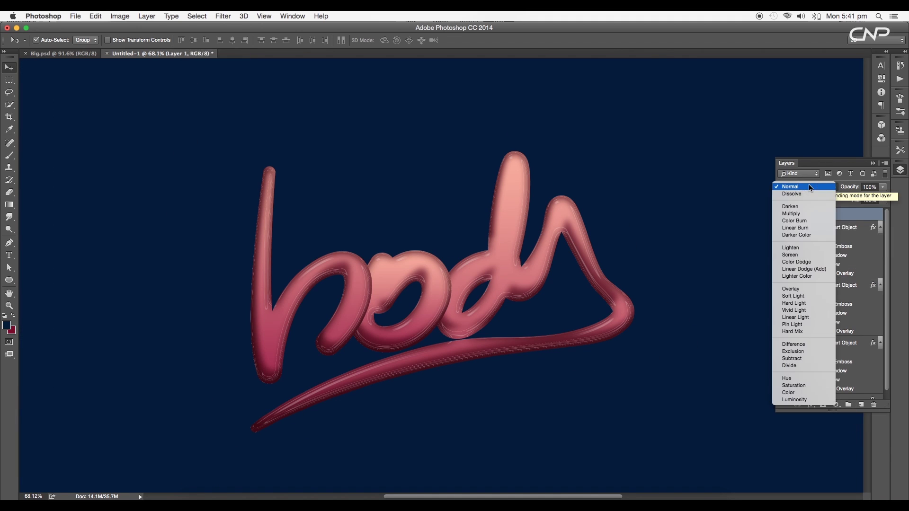
pyautogui.click(809, 214)
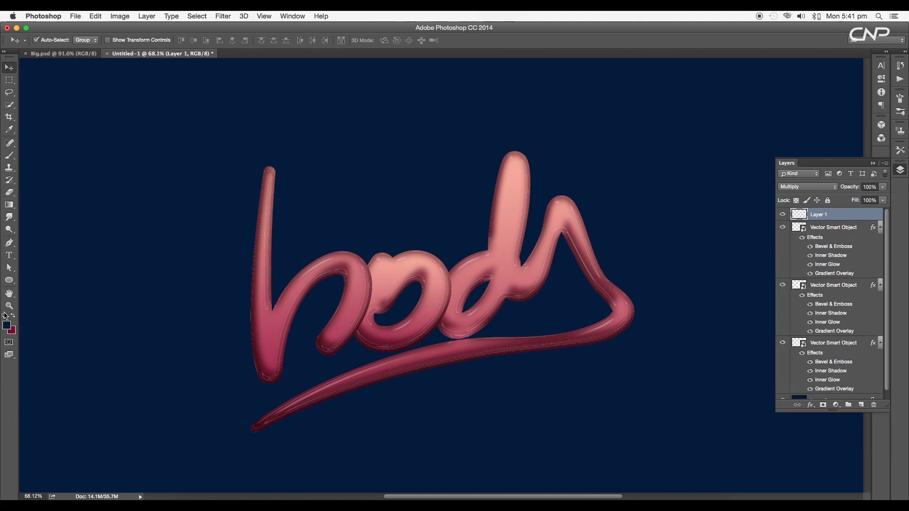
# - Set the foreground colour to dark red #722737
pyautogui.click(7, 325)
pyautogui.click(746, 231)
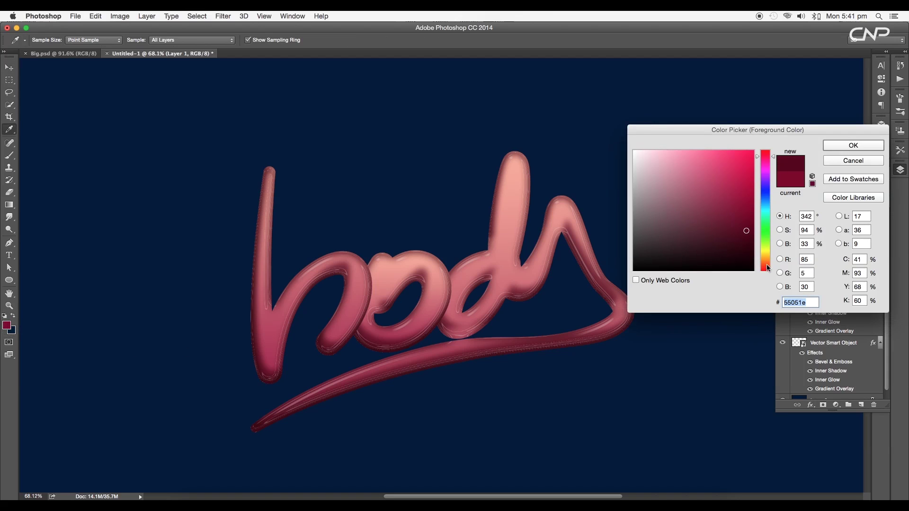
pyautogui.doubleClick(808, 302)
pyautogui.write('722')
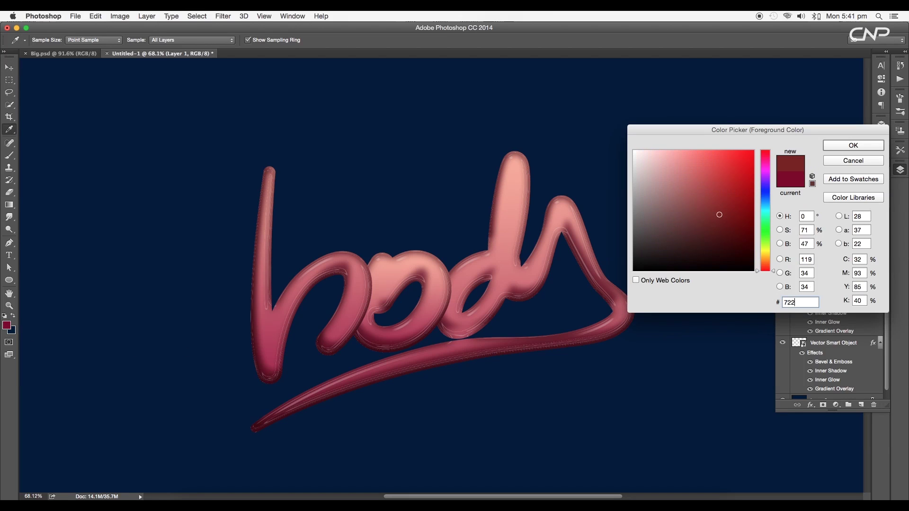
pyautogui.write('737')
pyautogui.click(852, 154)
# - Choose a soft round brush and shrink its size
pyautogui.press('b')
pyautogui.rightClick(560, 262)
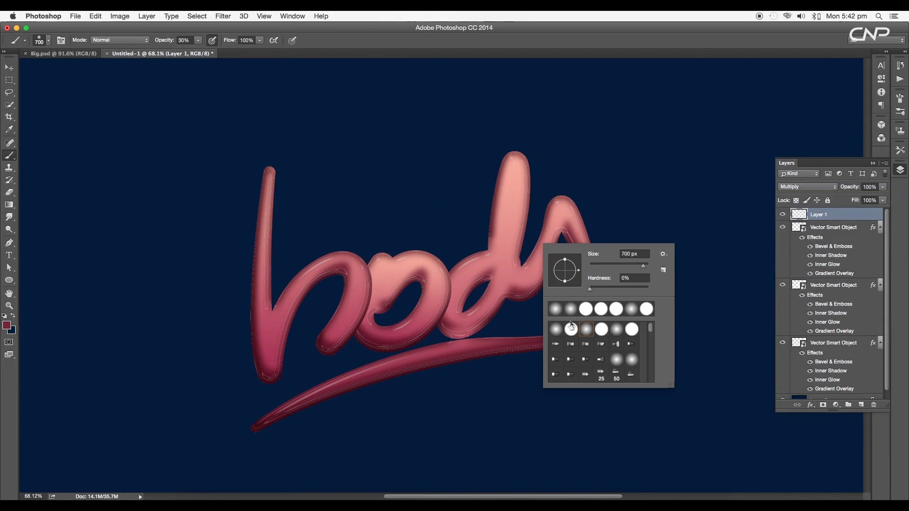
pyautogui.press('Escape')
pyautogui.press('[')
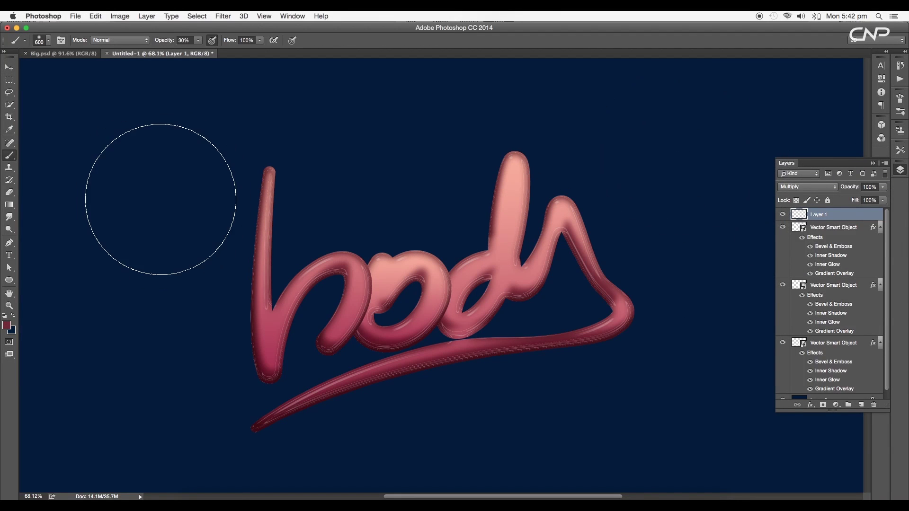
pyautogui.press('[')
pyautogui.press('[')
pyautogui.press('[')
pyautogui.press('[')
pyautogui.press('[')
pyautogui.press('[')
pyautogui.scroll(2, 314, 284)
# - Paint soft dark shadows left of the 'b' and below the swoosh
pyautogui.moveTo(274, 284)
pyautogui.mouseDown()
pyautogui.moveTo(265, 331)
pyautogui.moveTo(395, 309)
pyautogui.mouseUp()
pyautogui.scroll(-1, 294, 322)
pyautogui.hscroll(5, 451, 299)
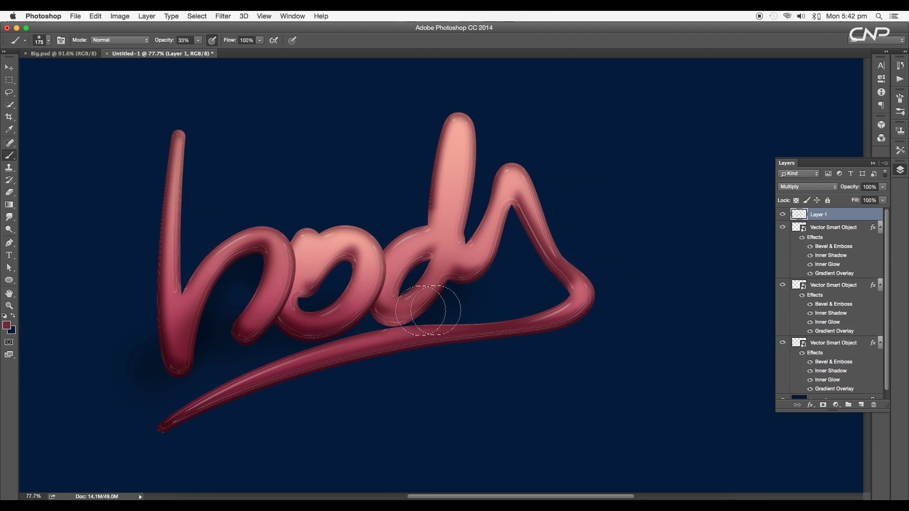
pyautogui.press('[')
pyautogui.press('[')
pyautogui.press('[')
pyautogui.scroll(-2, 531, 303)
pyautogui.hscroll(-1, 531, 303)
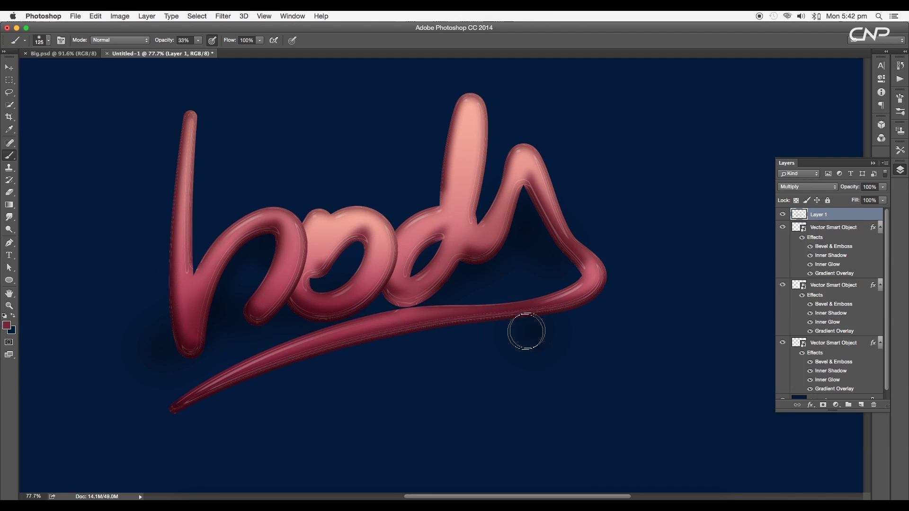
pyautogui.moveTo(507, 314); pyautogui.dragTo(532, 329)
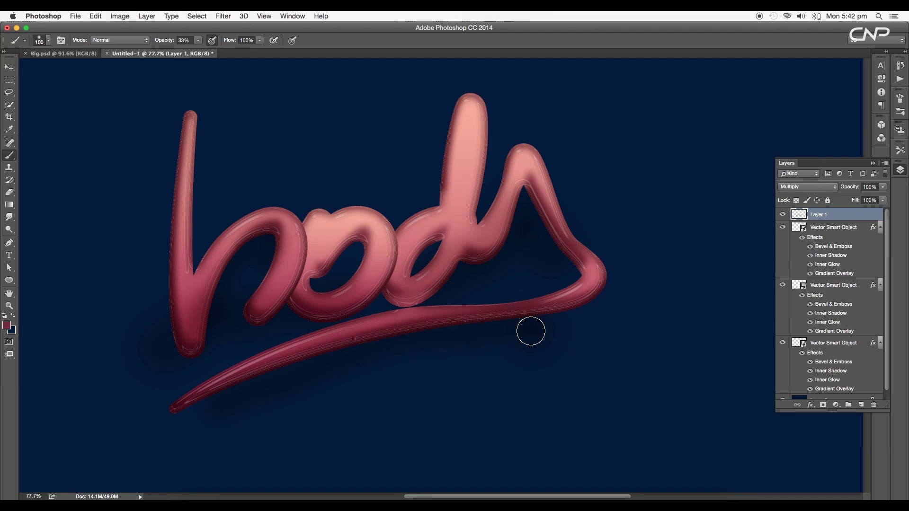
pyautogui.hotkey('alt', ',')
# - Fill the background layer with near-black maroon
pyautogui.click(7, 326)
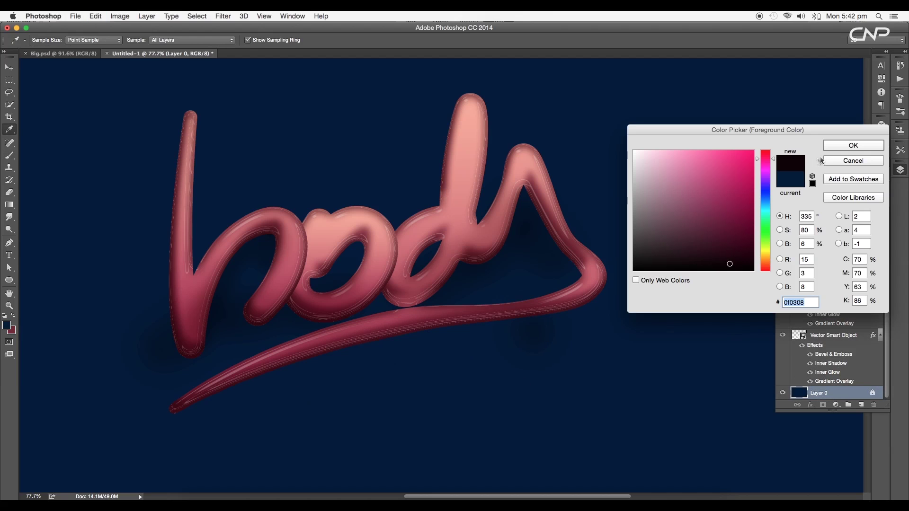
pyautogui.click(850, 145)
pyautogui.hotkey('alt', 'BackSpace')
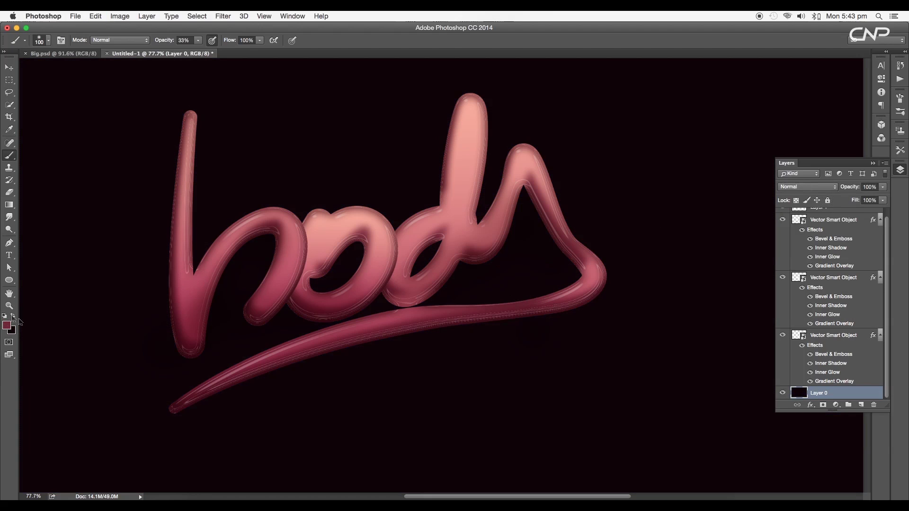
# - Reselect the shading layer above the lettering and pan to the 'd'
pyautogui.scroll(3, 491, 346)
pyautogui.hotkey('alt', '.')
pyautogui.scroll(-3, 589, 194)
pyautogui.scroll(3, 572, 310)
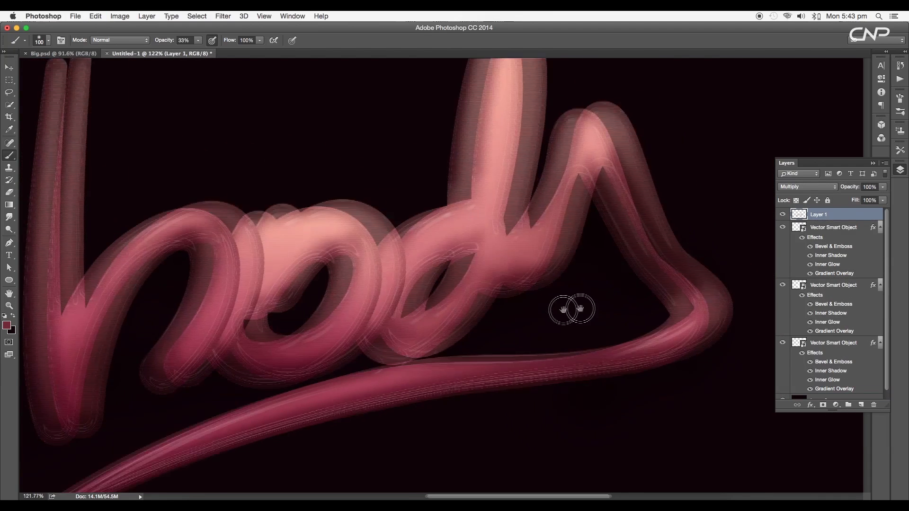
pyautogui.hscroll(-10, 563, 310)
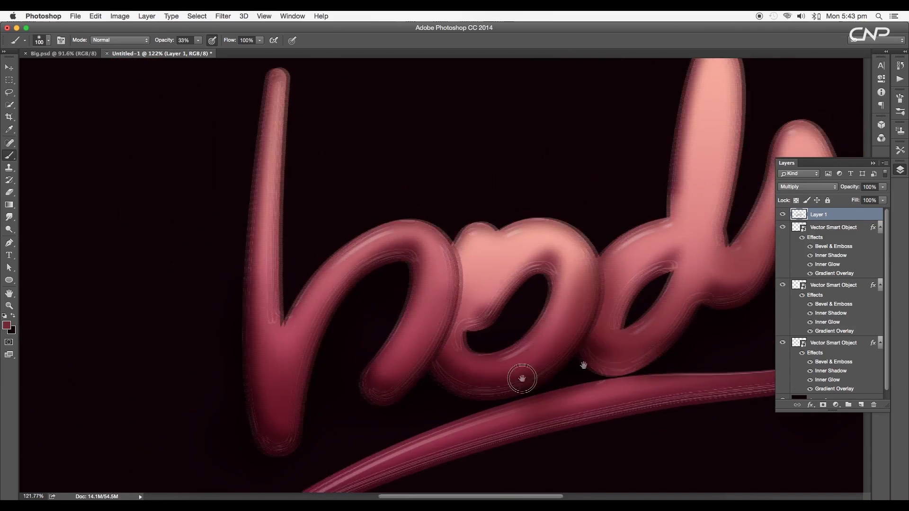
pyautogui.hscroll(10, 523, 379)
pyautogui.scroll(3, 469, 332)
# - Tune the soft brush to a fine size for shading the 'd' stem
pyautogui.press('[')
pyautogui.press('[')
pyautogui.press('[')
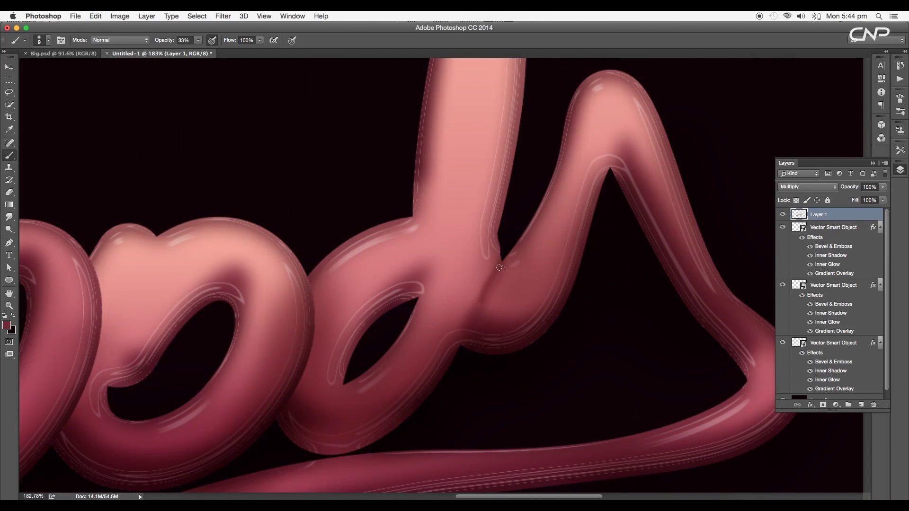
pyautogui.scroll(1, 489, 295)
pyautogui.scroll(-1, 473, 325)
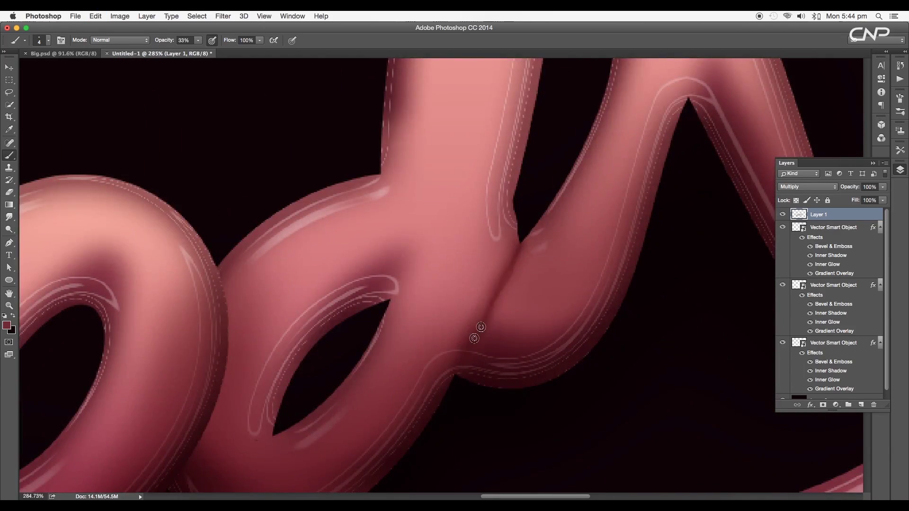
pyautogui.scroll(-2, 473, 324)
pyautogui.press(']')
pyautogui.press(']')
pyautogui.press(']')
pyautogui.scroll(-3, 489, 321)
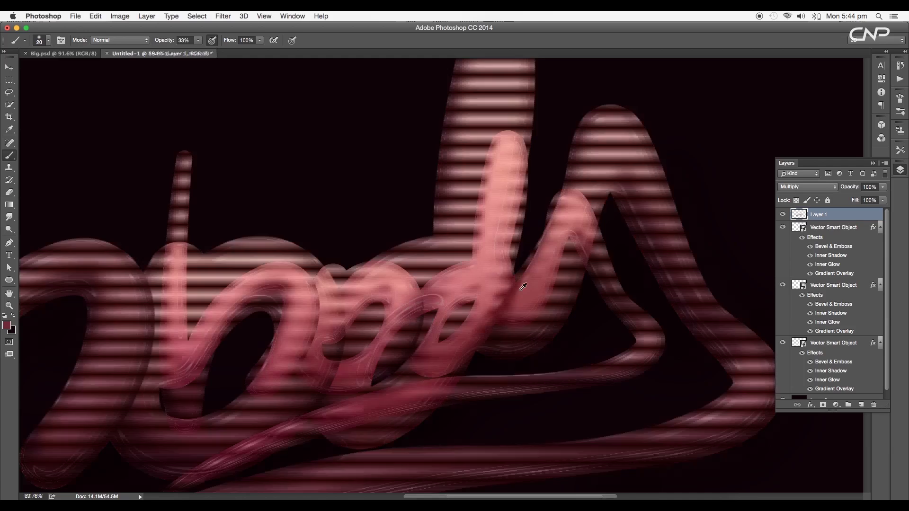
pyautogui.press(']')
pyautogui.press(']')
pyautogui.press(']')
pyautogui.scroll(3, 490, 332)
pyautogui.scroll(-2, 558, 178)
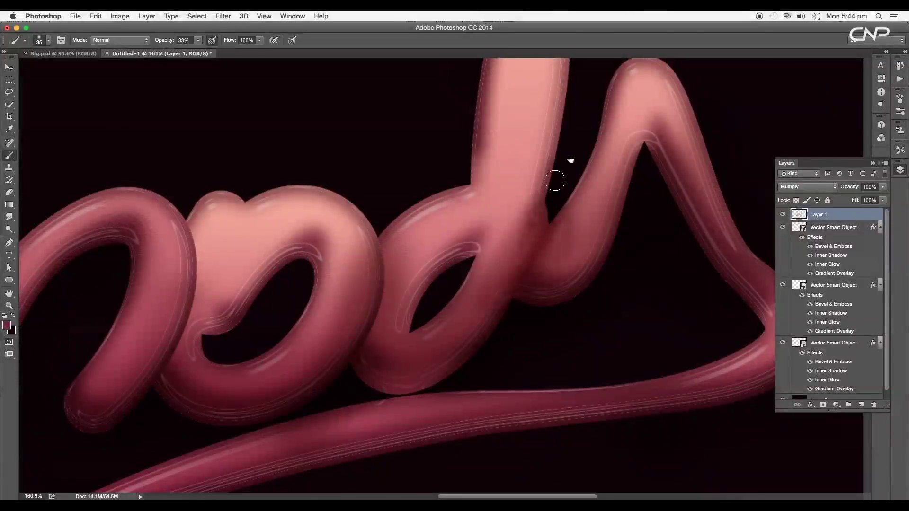
pyautogui.scroll(1, 499, 162)
pyautogui.press('[')
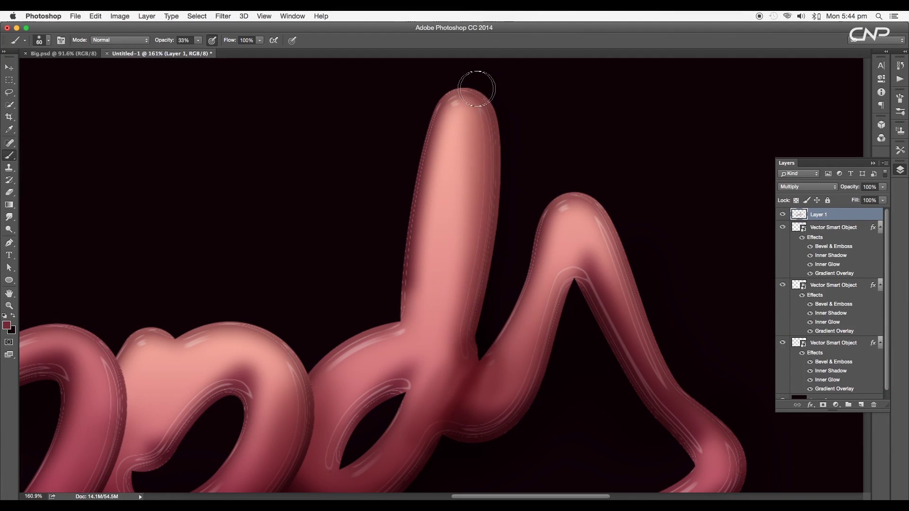
pyautogui.scroll(-3, 491, 293)
# - Shade the 'd' stem at lower opacity, then undo a stray eraser stroke
pyautogui.press('2')
pyautogui.press('1')
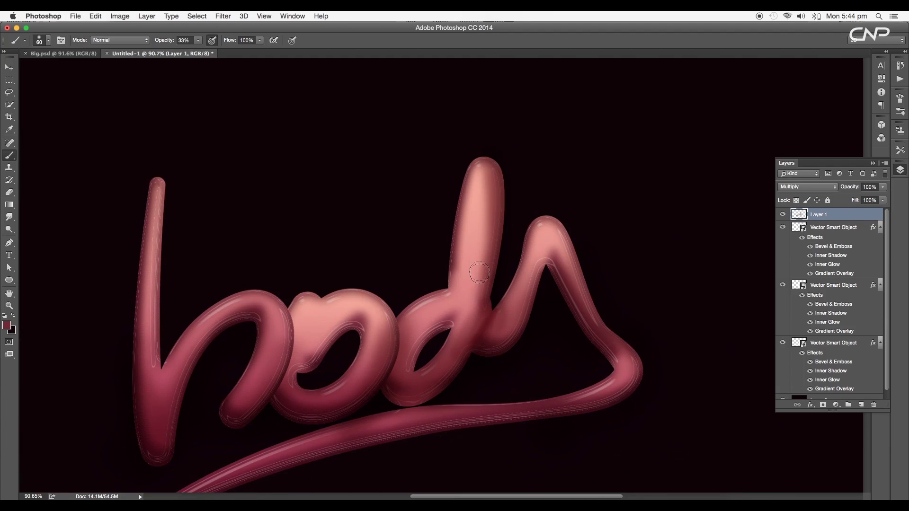
pyautogui.moveTo(479, 170); pyautogui.dragTo(475, 310)
pyautogui.press('e')
pyautogui.moveTo(478, 170); pyautogui.dragTo(467, 244)
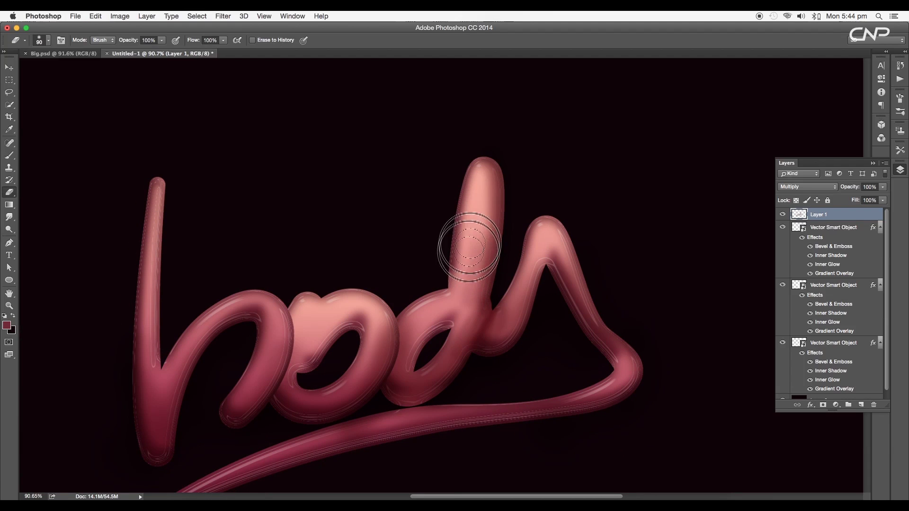
pyautogui.hotkey('ctrl', 'z')
pyautogui.scroll(2, 412, 313)
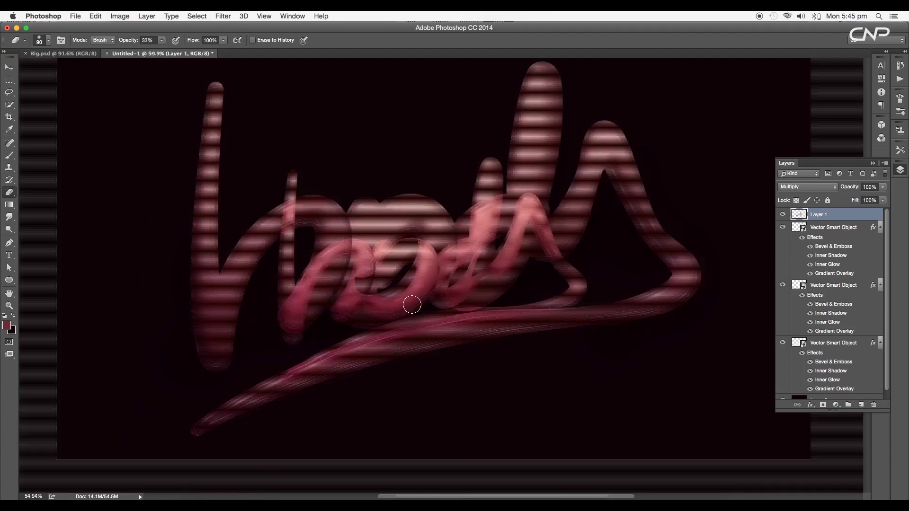
# - Erase at about 30% strength to lighten shading along the lower 'o'
pyautogui.press('3')
pyautogui.press('3')
pyautogui.press('[')
pyautogui.press('[')
pyautogui.press('[')
pyautogui.moveTo(446, 239); pyautogui.dragTo(321, 299)
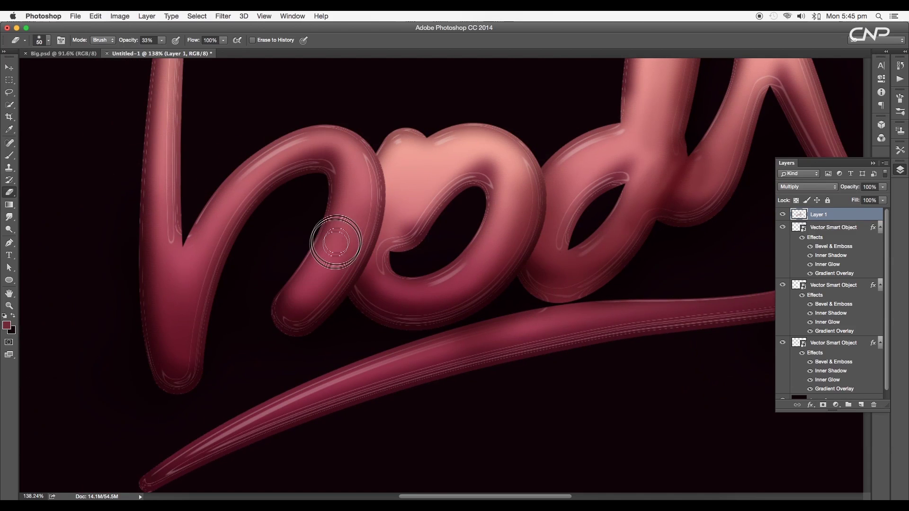
pyautogui.hscroll(-5, 252, 294)
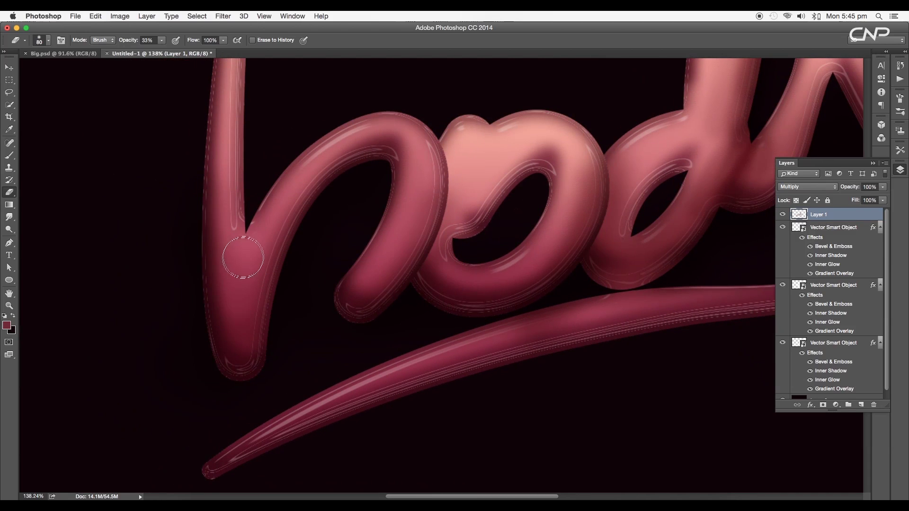
pyautogui.press(']')
pyautogui.scroll(-5, 244, 180)
# - Lighten the shading around the bowl of the 'd', then return to the brush
pyautogui.moveTo(309, 116); pyautogui.dragTo(238, 192)
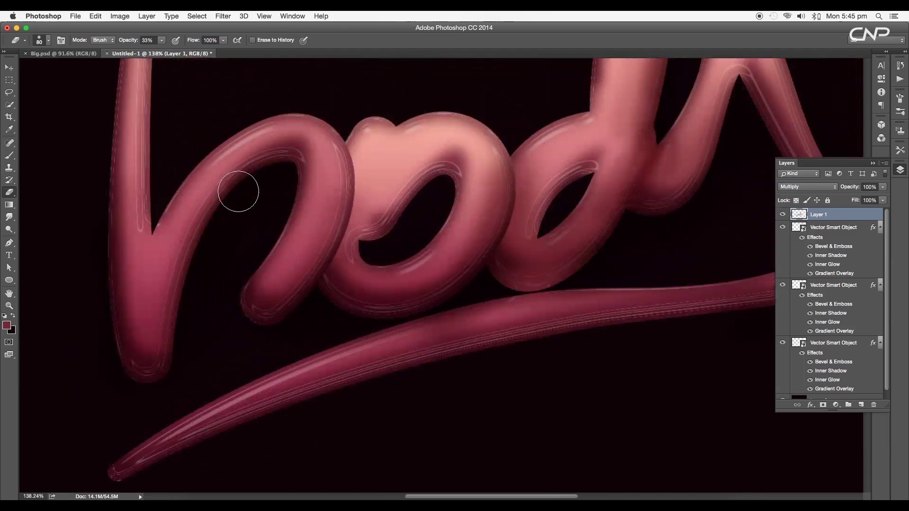
pyautogui.hscroll(5, 324, 239)
pyautogui.press('[')
pyautogui.press('[')
pyautogui.press('[')
pyautogui.hscroll(5, 332, 284)
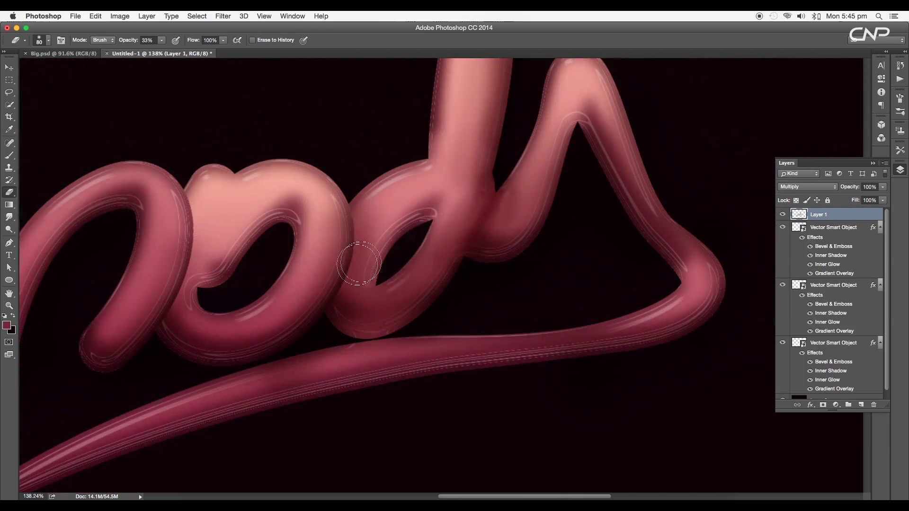
pyautogui.moveTo(446, 230)
pyautogui.mouseDown()
pyautogui.moveTo(417, 264)
pyautogui.moveTo(355, 291)
pyautogui.moveTo(429, 188)
pyautogui.moveTo(361, 199)
pyautogui.moveTo(332, 244)
pyautogui.moveTo(340, 299)
pyautogui.mouseUp()
pyautogui.press('b')
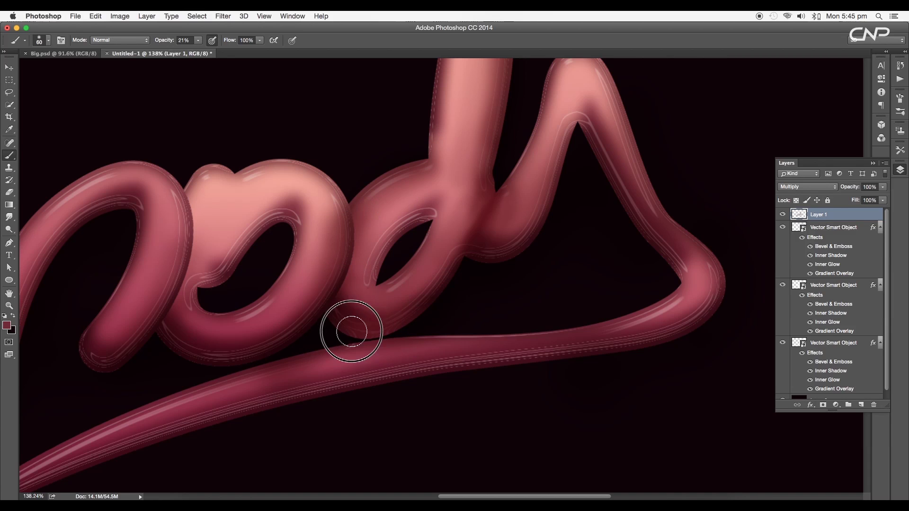
# - Darken the upper-left and inner edge of the 'o'
pyautogui.hscroll(-5, 354, 325)
pyautogui.scroll(2, 353, 325)
pyautogui.moveTo(399, 267)
pyautogui.mouseDown()
pyautogui.moveTo(372, 304)
pyautogui.moveTo(365, 248)
pyautogui.moveTo(325, 290)
pyautogui.moveTo(288, 213)
pyautogui.moveTo(260, 314)
pyautogui.moveTo(305, 314)
pyautogui.moveTo(276, 210)
pyautogui.mouseUp()
pyautogui.scroll(5, 276, 210)
pyautogui.scroll(-5, 277, 209)
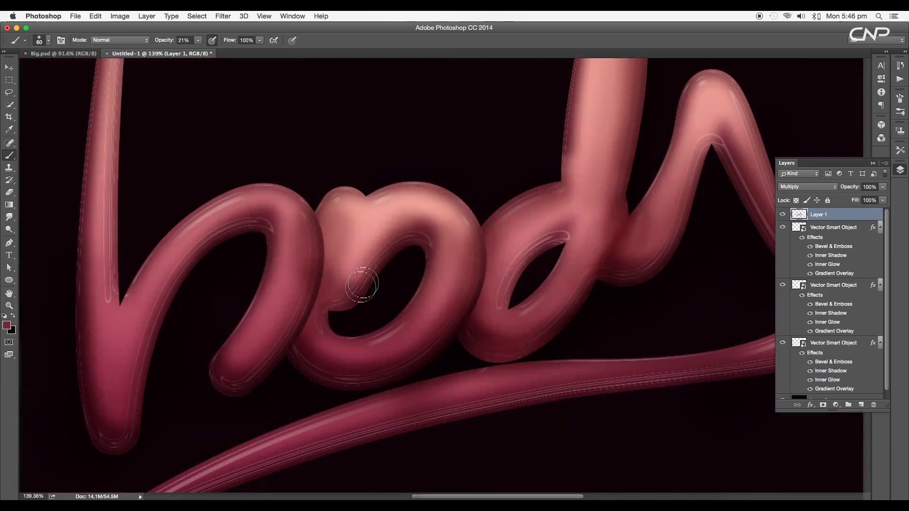
pyautogui.scroll(3, 364, 313)
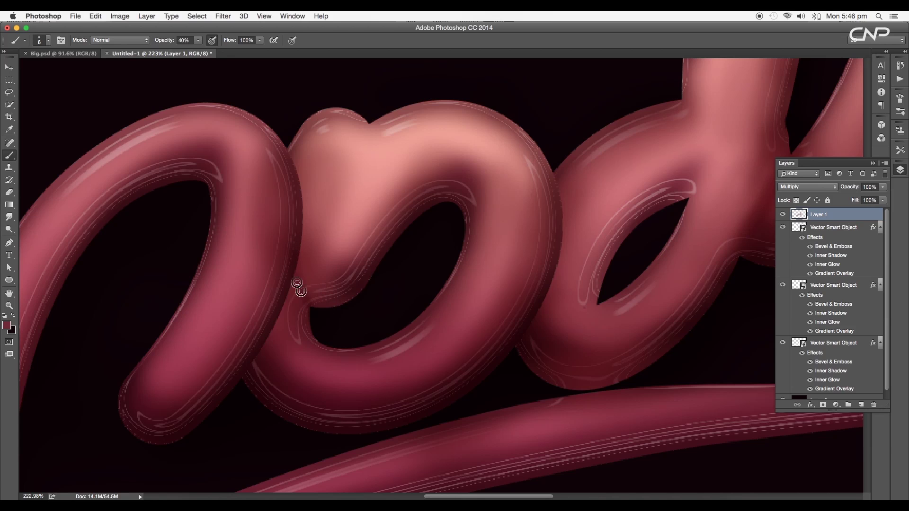
# - Paint more shading near and inside the 'o' with a larger brush
pyautogui.press(']')
pyautogui.moveTo(284, 280)
pyautogui.mouseDown()
pyautogui.moveTo(304, 304)
pyautogui.moveTo(310, 247)
pyautogui.mouseUp()
pyautogui.scroll(-3, 393, 304)
pyautogui.moveTo(393, 304); pyautogui.dragTo(362, 325)
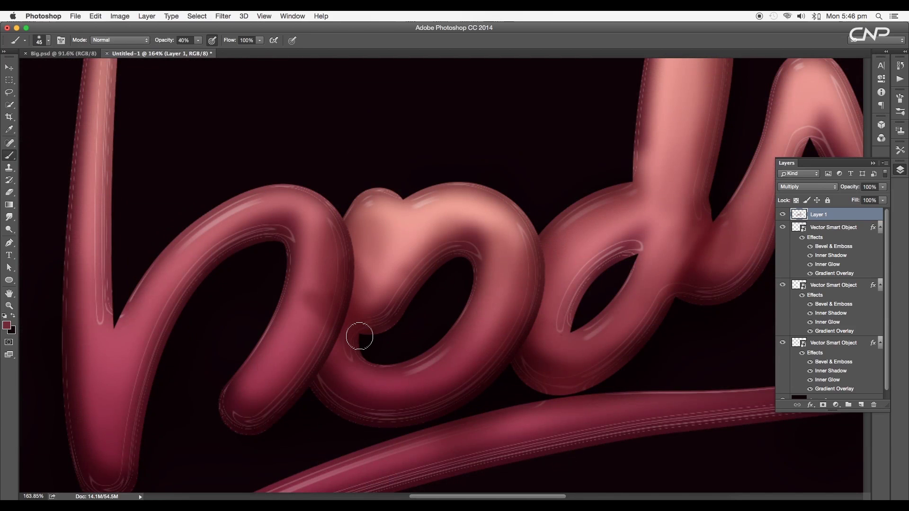
pyautogui.press('e')
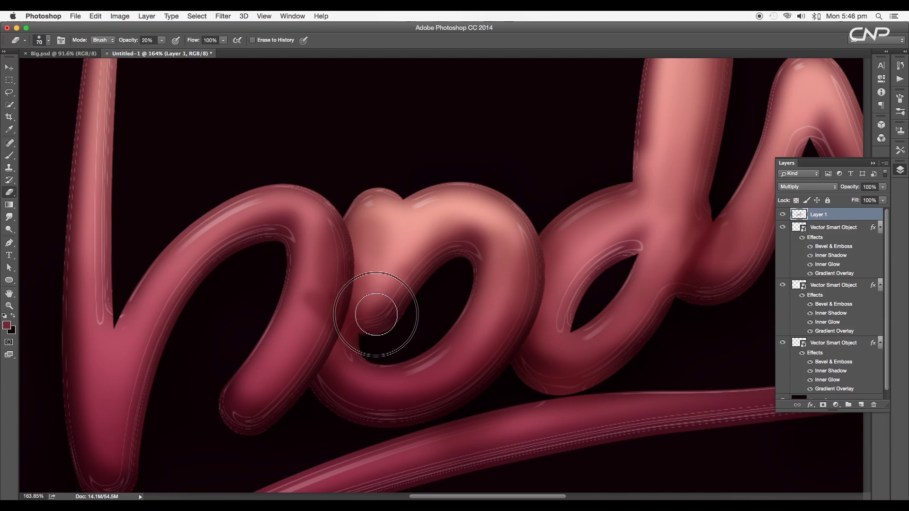
pyautogui.press('b')
pyautogui.moveTo(334, 243)
pyautogui.mouseDown()
pyautogui.moveTo(365, 325)
pyautogui.moveTo(349, 375)
pyautogui.mouseUp()
# - Erase excess dark paint in the 'd' loop and add a new empty layer above
pyautogui.scroll(2, 349, 376)
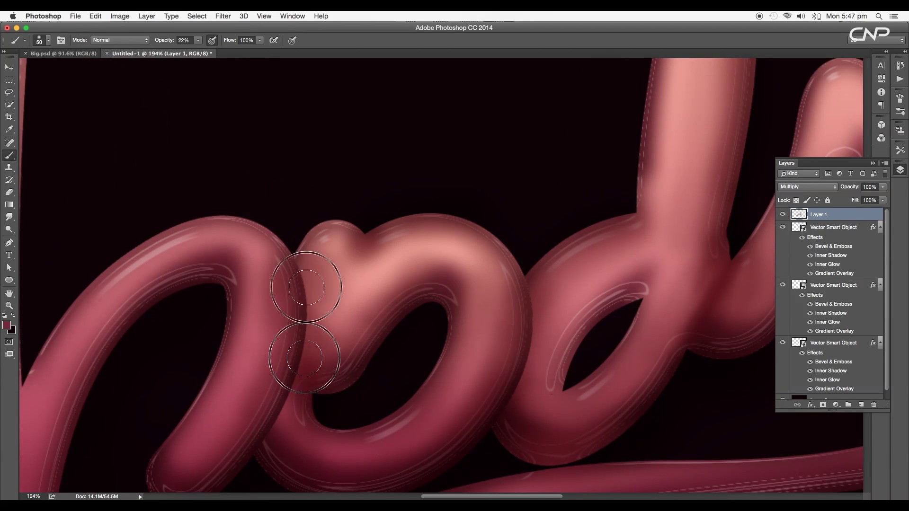
pyautogui.scroll(-5, 351, 215)
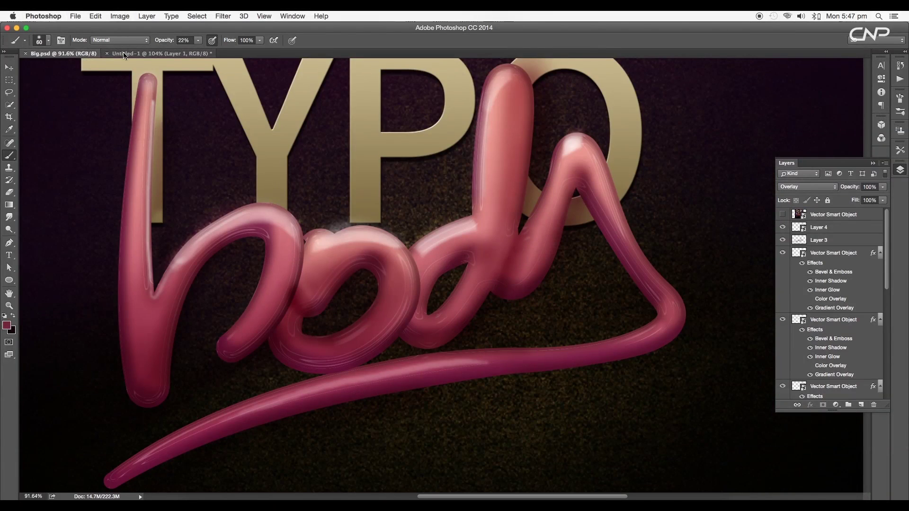
pyautogui.click(124, 54)
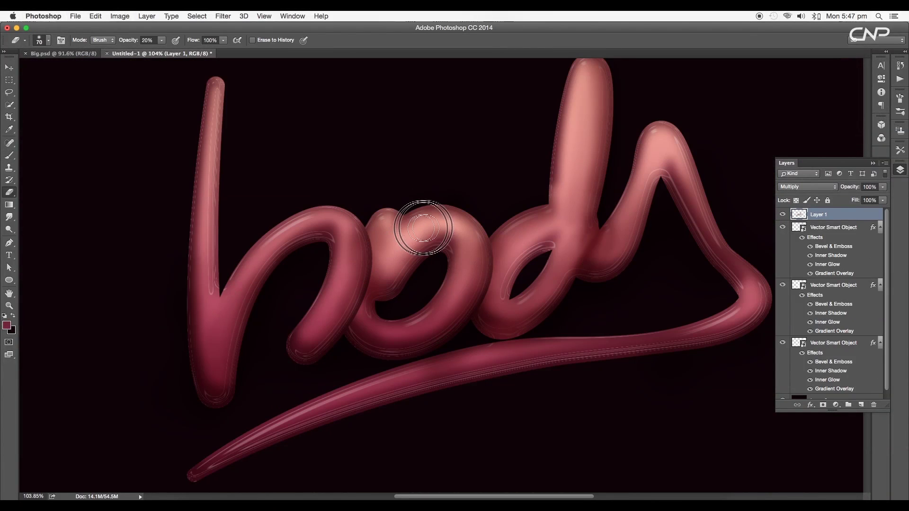
pyautogui.moveTo(540, 272)
pyautogui.mouseDown()
pyautogui.moveTo(524, 280)
pyautogui.moveTo(540, 229)
pyautogui.mouseUp()
pyautogui.press('e')
pyautogui.press('b')
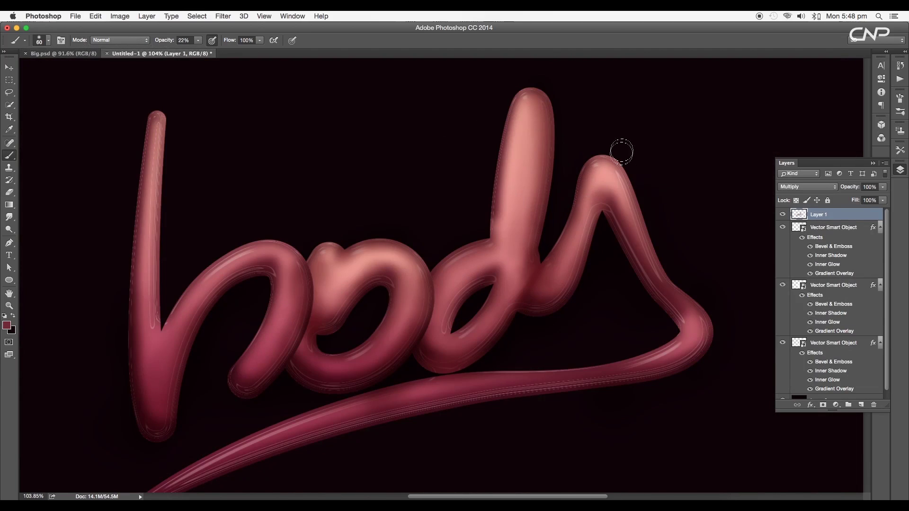
pyautogui.scroll(-5, 371, 288)
pyautogui.press('e')
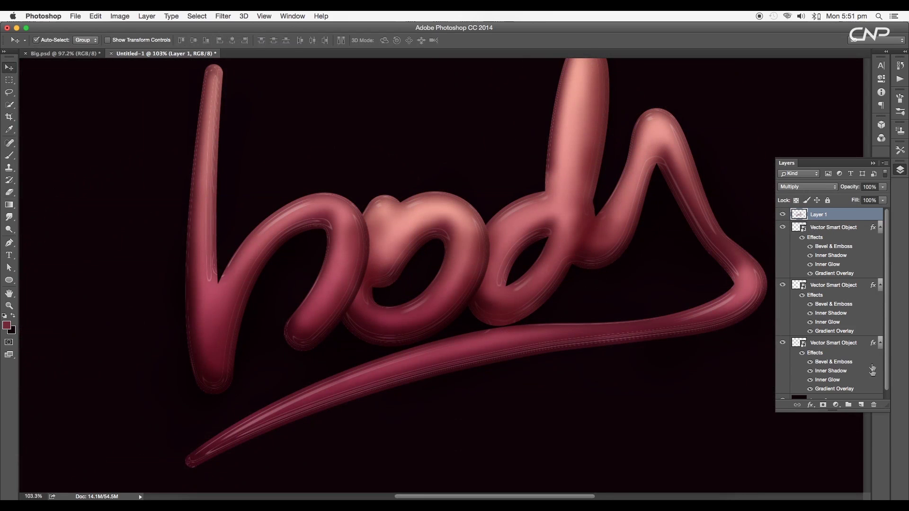
pyautogui.click(861, 405)
# - Set the new layer to Color Dodge and use a 100% hardness brush
pyautogui.click(822, 187)
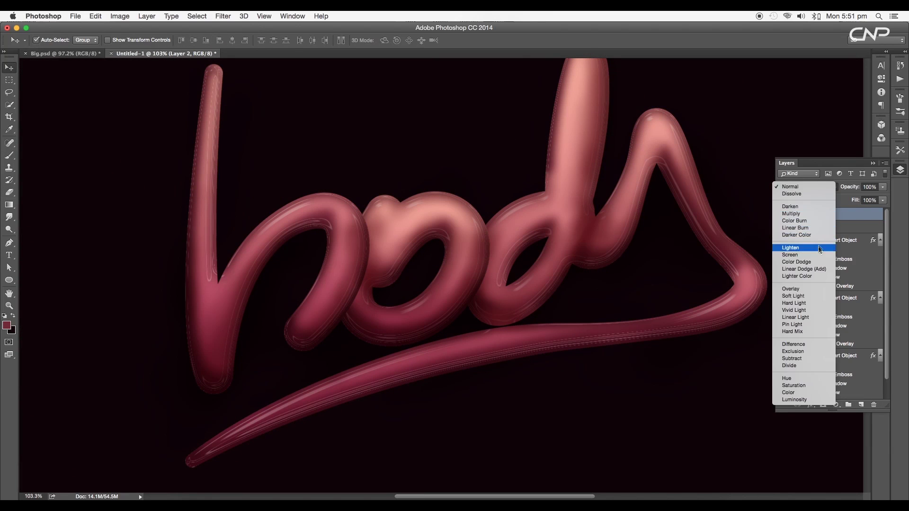
pyautogui.click(810, 260)
pyautogui.press('b')
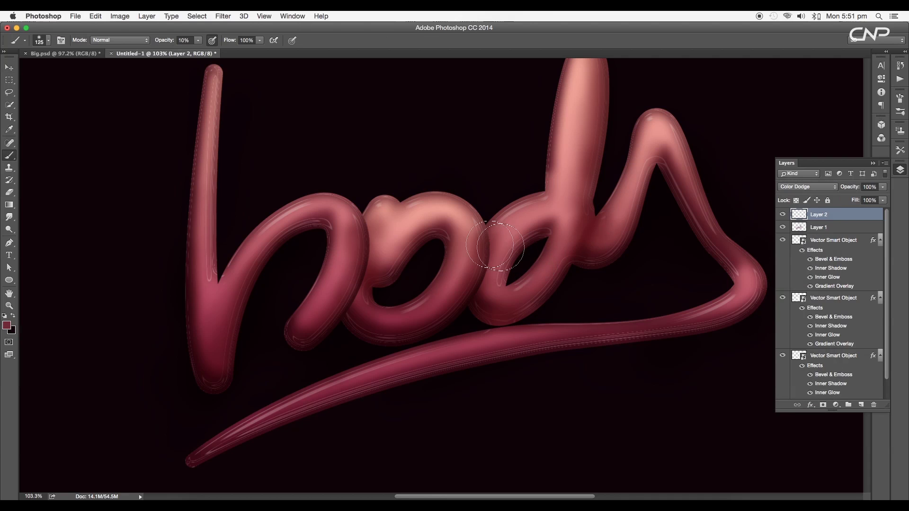
pyautogui.rightClick(446, 172)
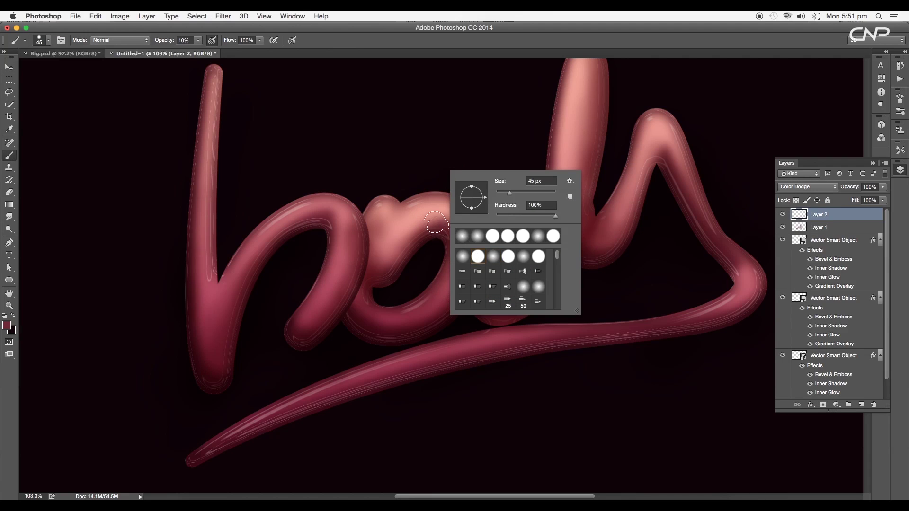
pyautogui.press('Return')
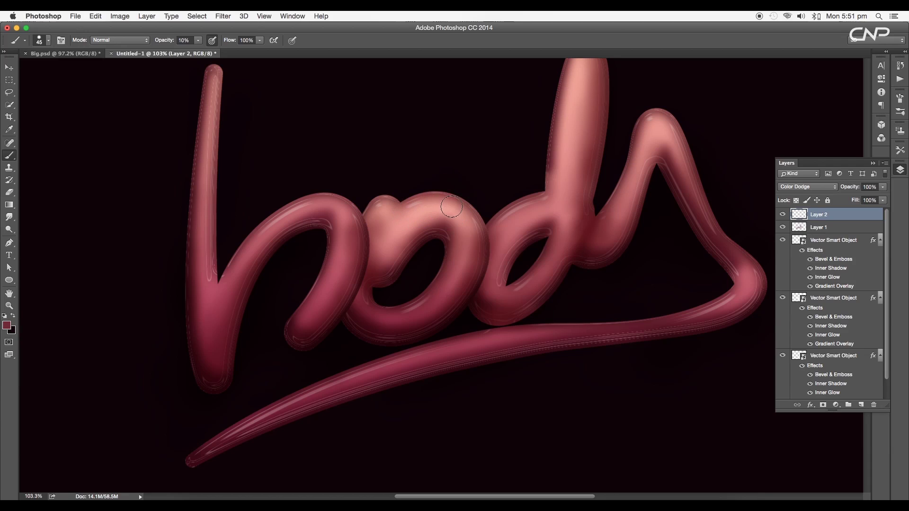
# - Make white the foreground colour and tighten brush spacing to 1%
pyautogui.click(8, 325)
pyautogui.click(633, 151)
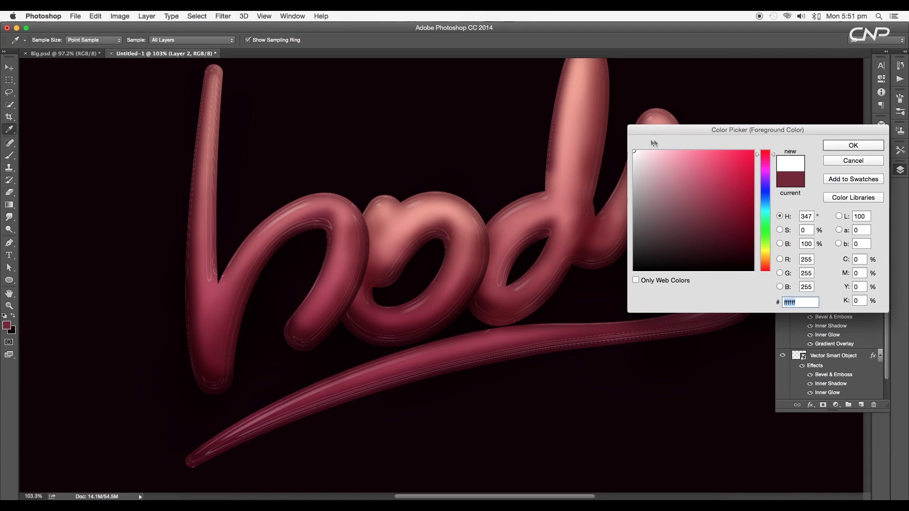
pyautogui.click(838, 147)
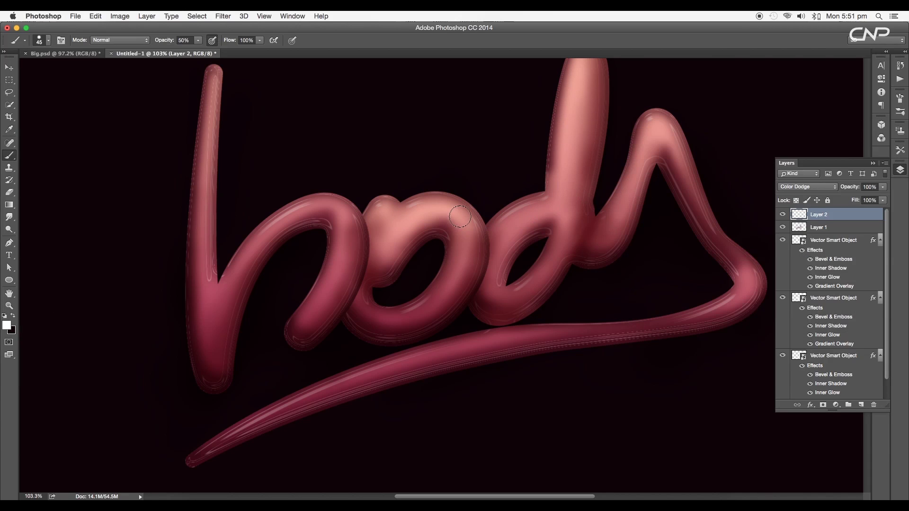
pyautogui.moveTo(460, 217); pyautogui.dragTo(403, 214)
pyautogui.hotkey('ctrl', 'z')
pyautogui.click(62, 41)
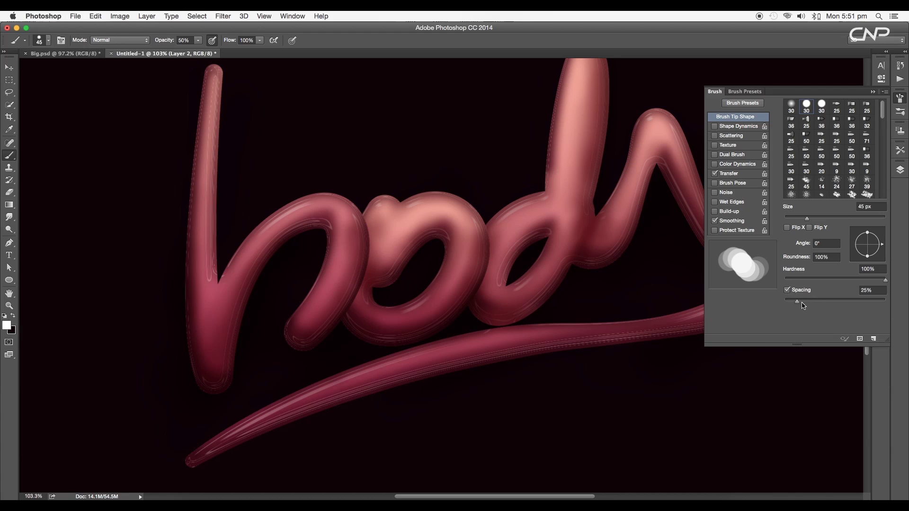
pyautogui.moveTo(803, 304); pyautogui.dragTo(694, 284)
# - Paint white highlight strokes across the letter tops, plus a thin 44%-opacity line down the b stem
pyautogui.click(872, 91)
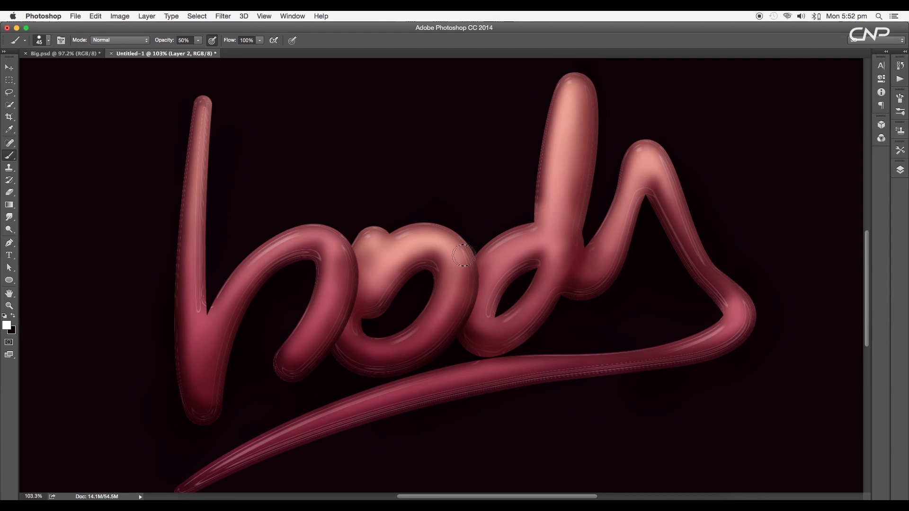
pyautogui.moveTo(469, 253)
pyautogui.mouseDown()
pyautogui.moveTo(432, 240)
pyautogui.moveTo(386, 253)
pyautogui.mouseUp()
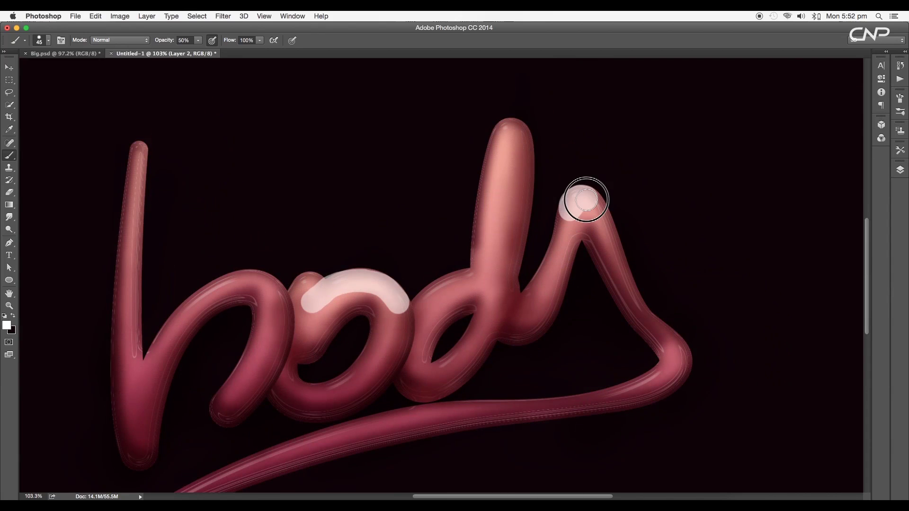
pyautogui.moveTo(519, 133); pyautogui.dragTo(498, 158)
pyautogui.scroll(5, 426, 196)
pyautogui.press('[')
pyautogui.moveTo(429, 211)
pyautogui.mouseDown()
pyautogui.moveTo(377, 172)
pyautogui.moveTo(276, 197)
pyautogui.moveTo(204, 293)
pyautogui.mouseUp()
pyautogui.scroll(-3, 284, 251)
pyautogui.press('[')
pyautogui.press('[')
pyautogui.press('[')
pyautogui.press('2')
pyautogui.scroll(1, 212, 177)
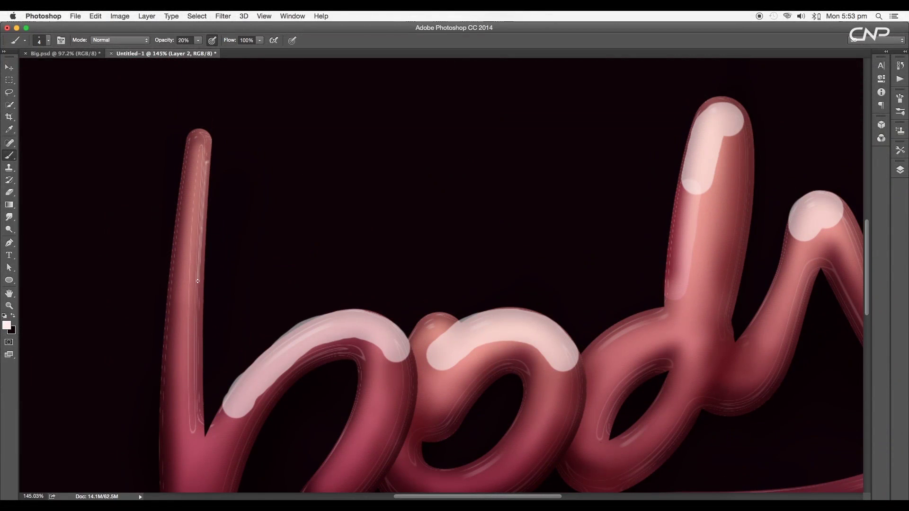
pyautogui.scroll(-2, 195, 363)
pyautogui.press('4')
pyautogui.press('4')
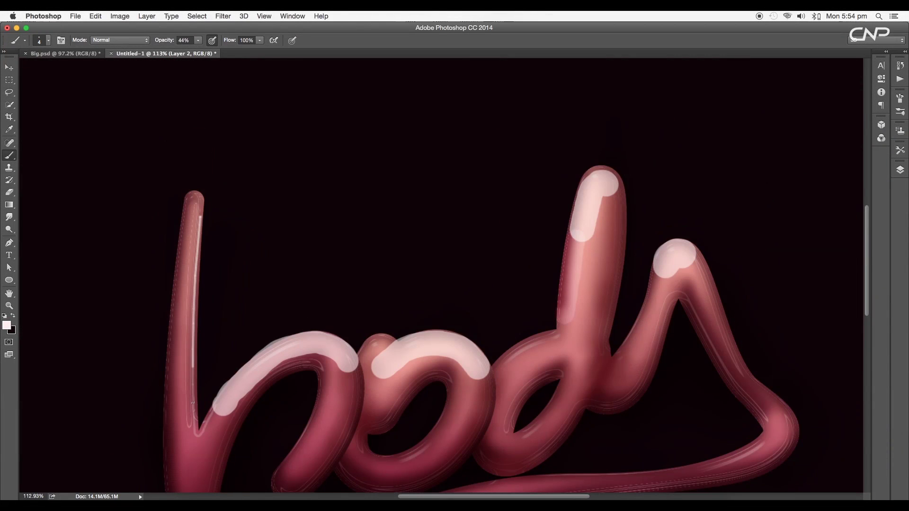
pyautogui.keyDown('shift'); pyautogui.click(194, 430); pyautogui.keyUp('shift')
pyautogui.scroll(6, 195, 430)
pyautogui.scroll(-5, 226, 382)
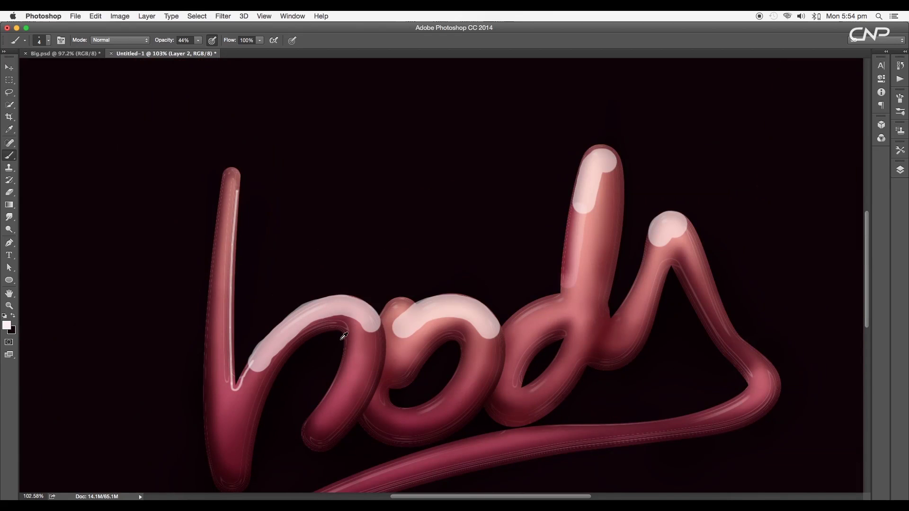
# - Set the Eraser to size 45 and trim the lower edge of the b's highlight
pyautogui.press('e')
pyautogui.scroll(5, 284, 284)
pyautogui.rightClick(285, 284)
pyautogui.press('Escape')
pyautogui.press('p')
pyautogui.press('e')
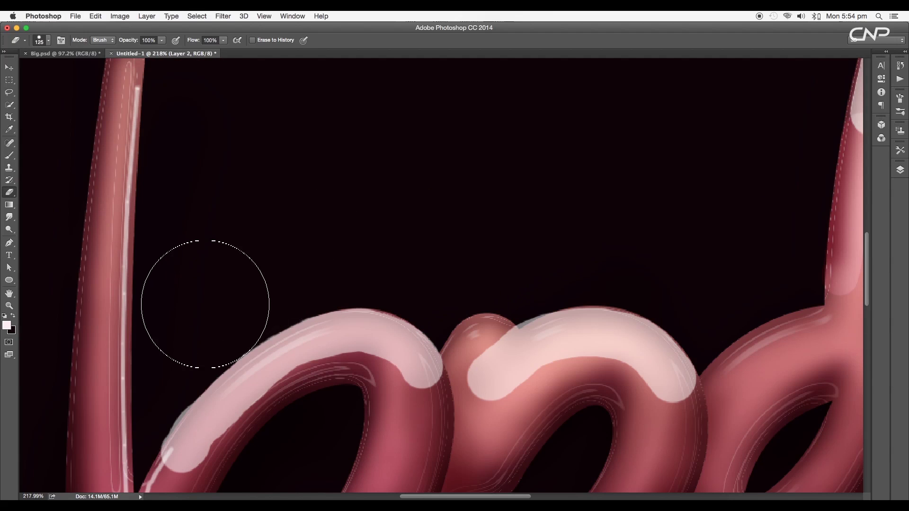
pyautogui.scroll(-5, 202, 303)
pyautogui.hscroll(-3, 203, 303)
pyautogui.press('[')
pyautogui.press('[')
pyautogui.press('[')
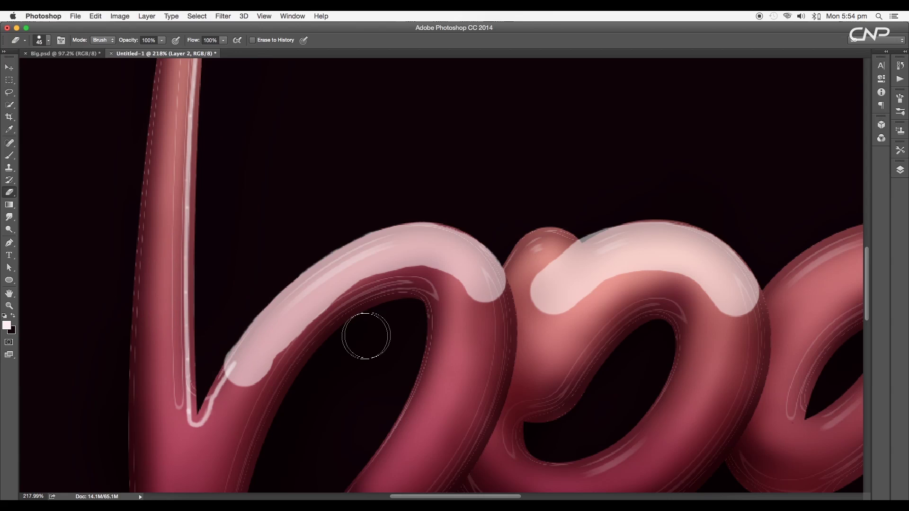
pyautogui.scroll(-2, 366, 335)
pyautogui.moveTo(492, 270); pyautogui.dragTo(331, 298)
pyautogui.moveTo(238, 381); pyautogui.dragTo(371, 266)
# - Erase the lower edges of the o, d and last-letter highlights into sharp curves
pyautogui.hscroll(6, 629, 305)
pyautogui.scroll(1, 629, 305)
pyautogui.press('[')
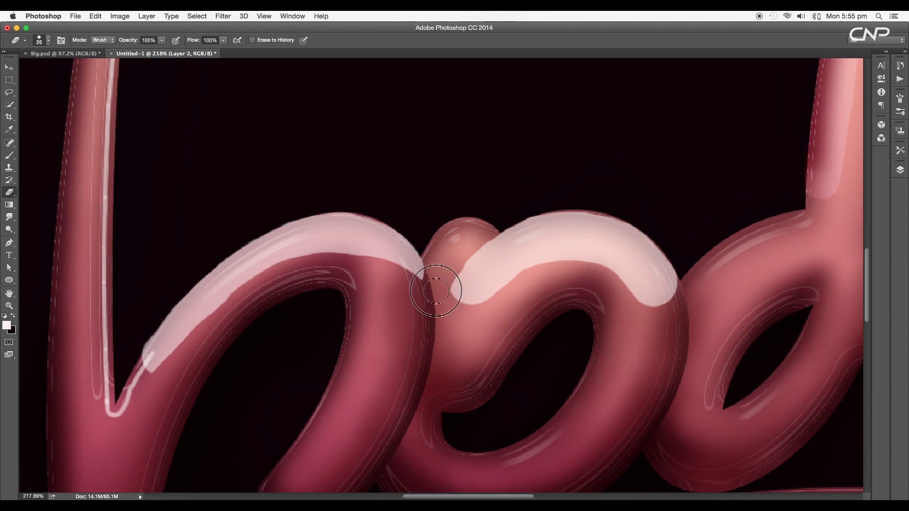
pyautogui.moveTo(437, 284)
pyautogui.mouseDown()
pyautogui.moveTo(543, 278)
pyautogui.moveTo(467, 304)
pyautogui.moveTo(610, 280)
pyautogui.mouseUp()
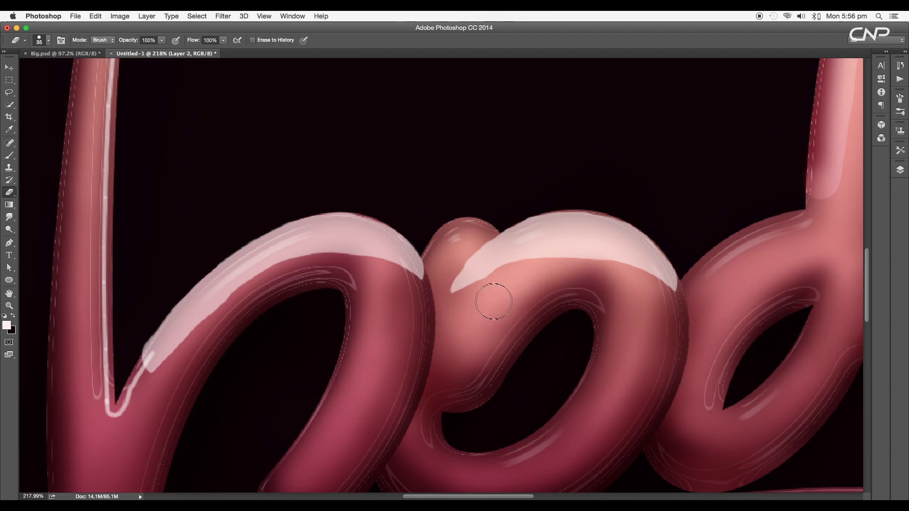
pyautogui.scroll(5, 493, 300)
pyautogui.hscroll(3, 493, 301)
pyautogui.moveTo(680, 193); pyautogui.dragTo(724, 156)
pyautogui.hscroll(3, 758, 237)
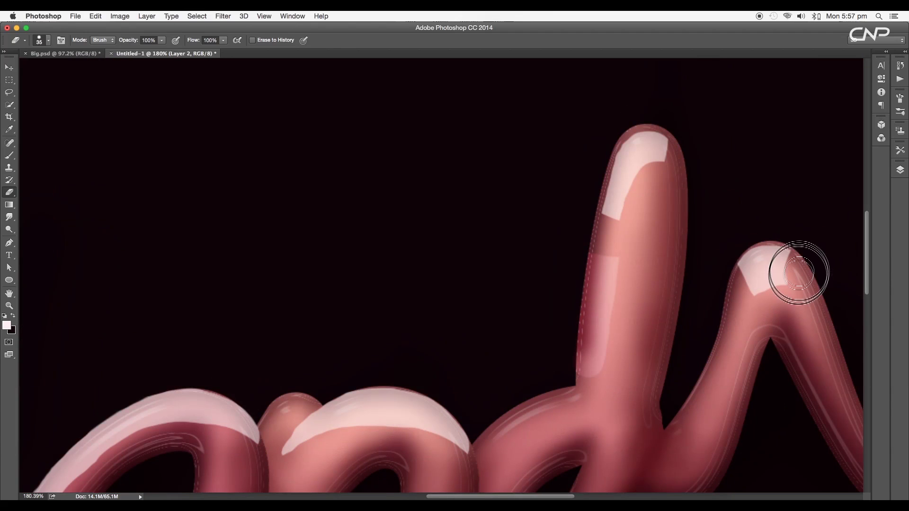
pyautogui.moveTo(799, 268); pyautogui.dragTo(731, 295)
pyautogui.scroll(-5, 340, 203)
# - Lower the highlight layer's fill to 59%
pyautogui.click(900, 169)
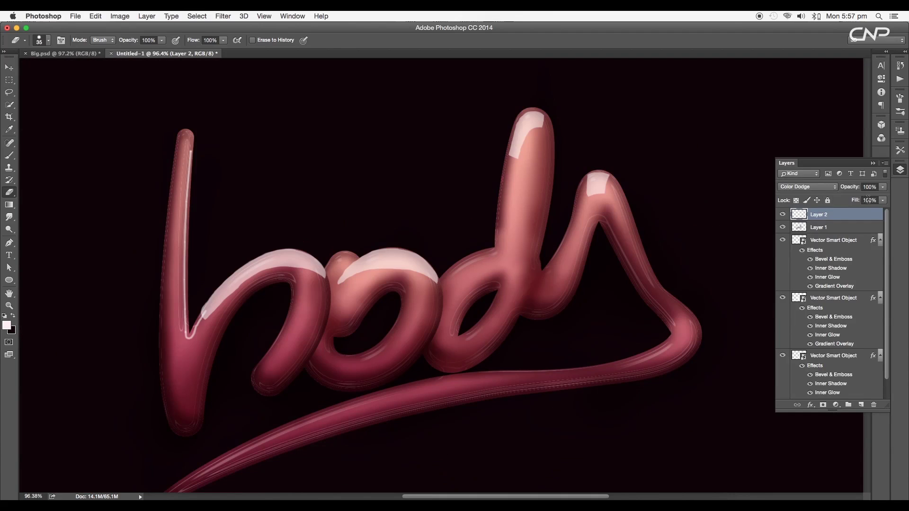
pyautogui.click(883, 200)
pyautogui.moveTo(866, 211); pyautogui.dragTo(871, 211)
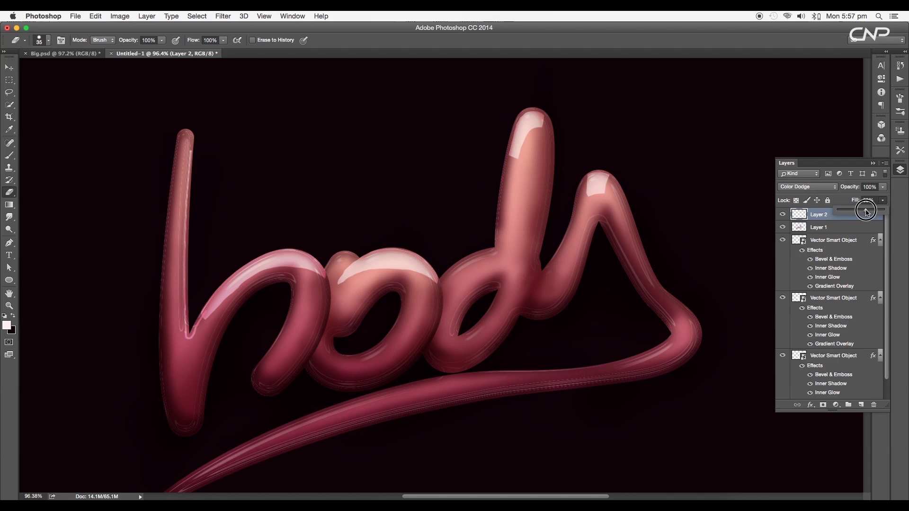
# - Paint highlights on the d's bowl, d stem and underline swash, then erase part of the swash highlight
pyautogui.press('b')
pyautogui.scroll(5, 446, 284)
pyautogui.moveTo(452, 283); pyautogui.dragTo(385, 330)
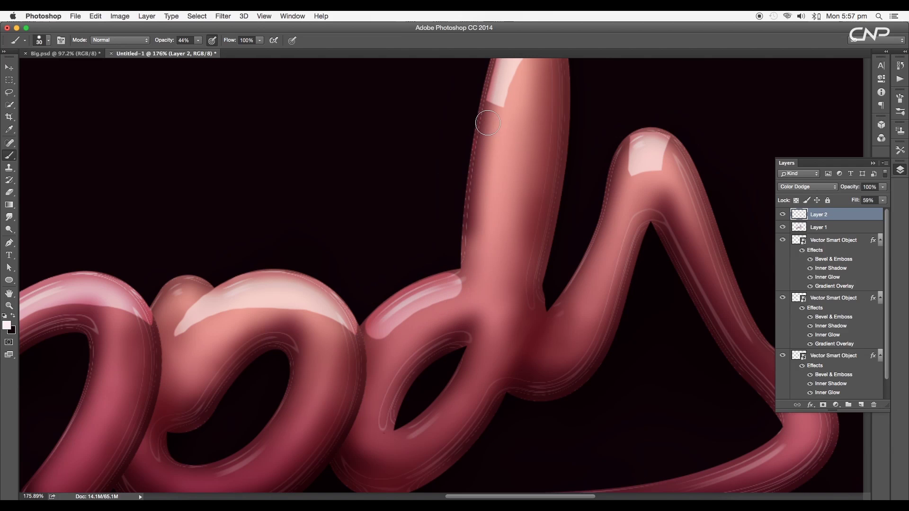
pyautogui.moveTo(488, 123); pyautogui.dragTo(466, 260)
pyautogui.moveTo(524, 196); pyautogui.dragTo(476, 243)
pyautogui.scroll(-3, 476, 244)
pyautogui.press('[')
pyautogui.moveTo(592, 308); pyautogui.dragTo(336, 348)
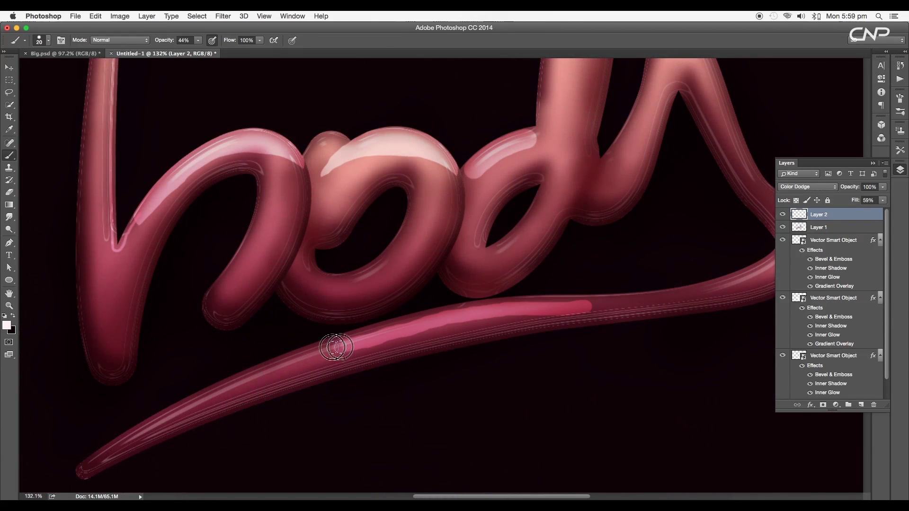
pyautogui.press('super+0')
pyautogui.scroll(10, 331, 327)
pyautogui.press('e')
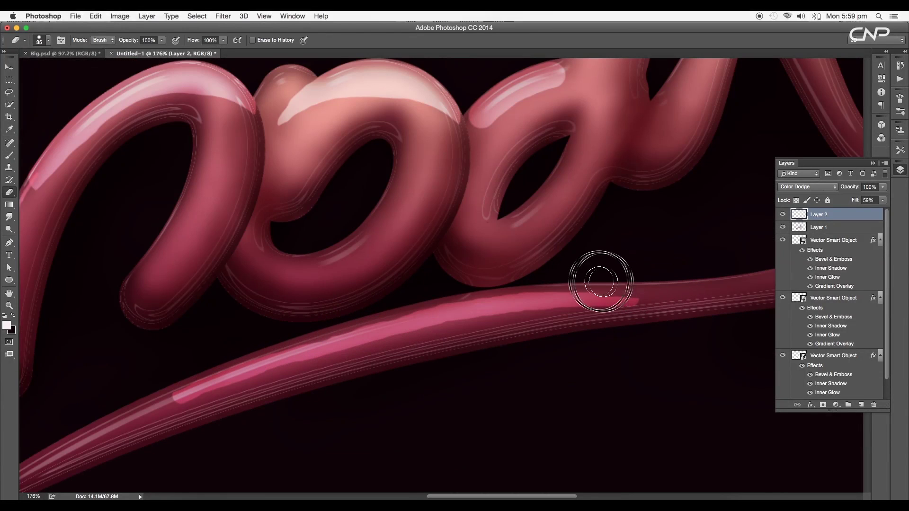
pyautogui.moveTo(602, 282); pyautogui.dragTo(471, 274)
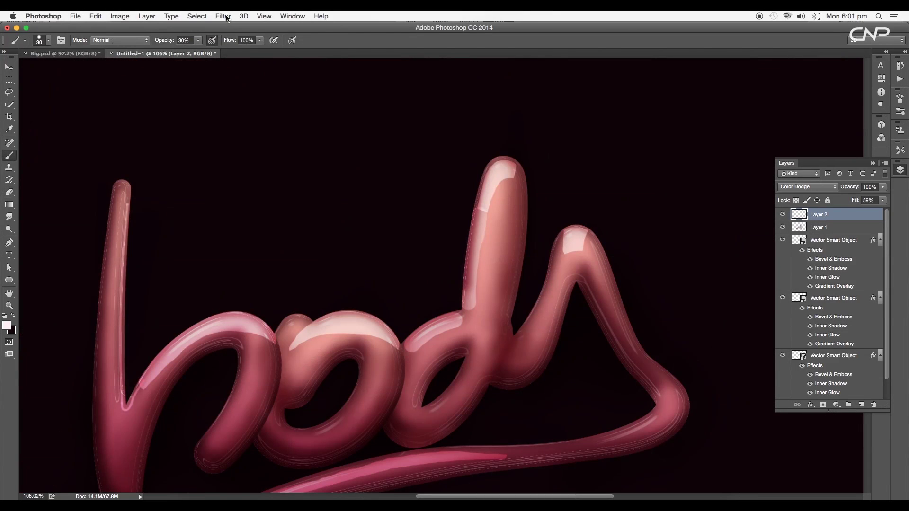
# - Apply a 2.1 px Gaussian Blur to the highlight layer
pyautogui.click(223, 16)
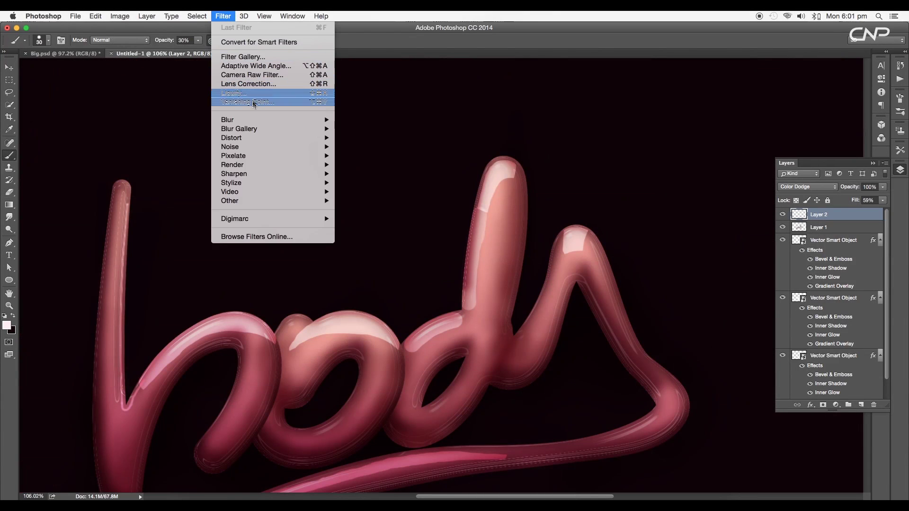
pyautogui.moveTo(227, 119)
pyautogui.click(396, 160)
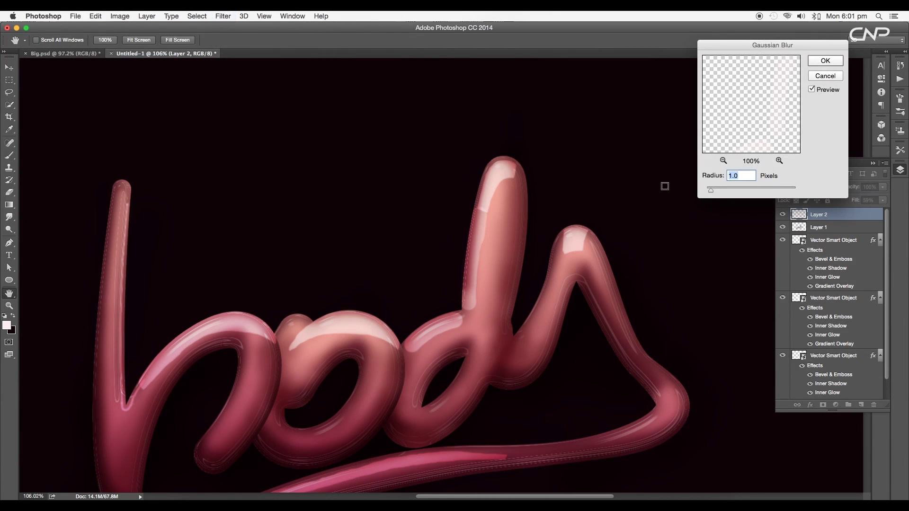
pyautogui.click(824, 60)
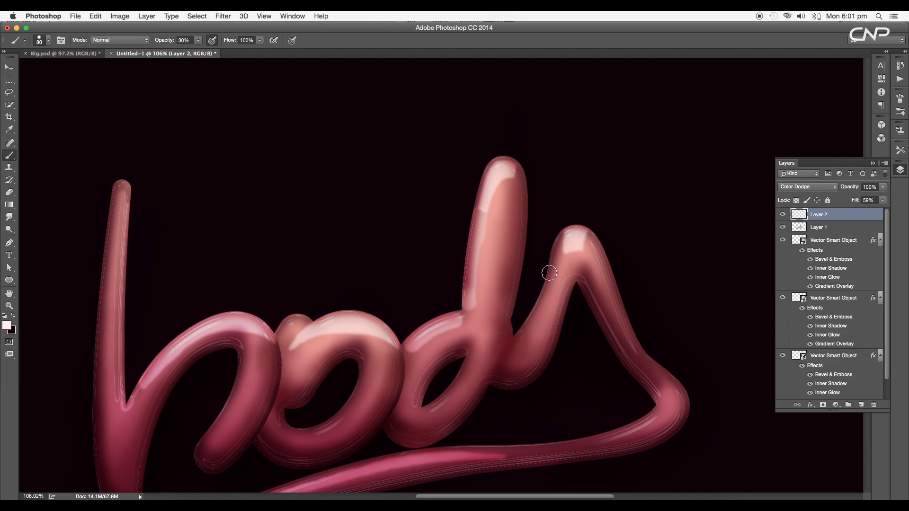
# - Set the Eraser to 30% opacity to lightly fade highlights where the letters join
pyautogui.press('e')
pyautogui.scroll(5, 477, 316)
pyautogui.scroll(3, 471, 324)
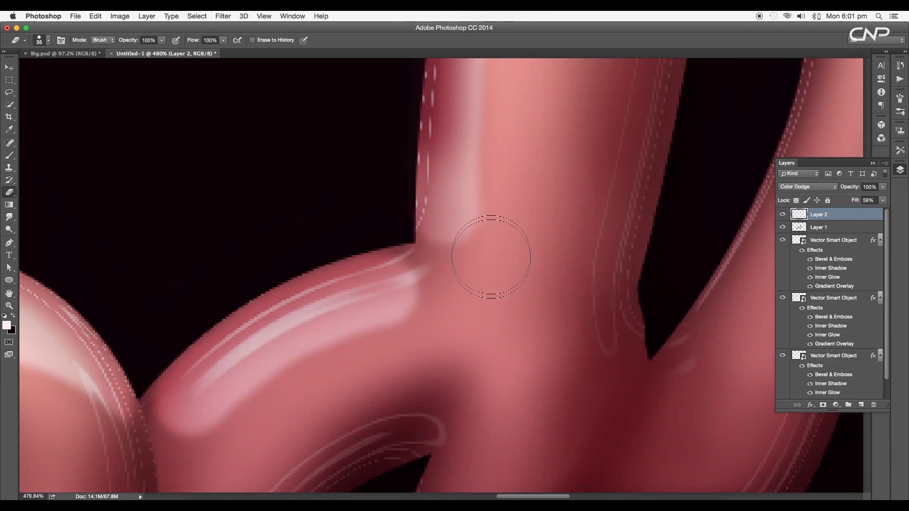
pyautogui.press('3')
pyautogui.scroll(-1, 512, 204)
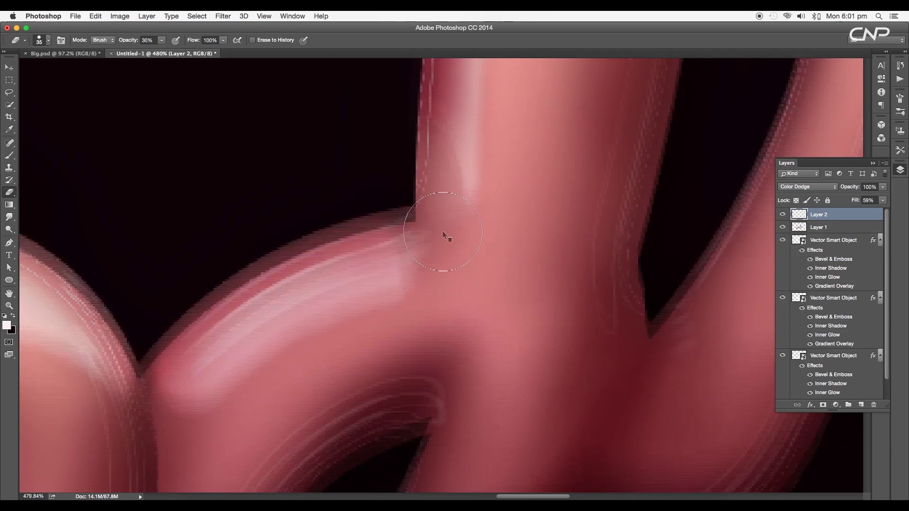
pyautogui.scroll(-5, 443, 232)
pyautogui.scroll(-1, 369, 289)
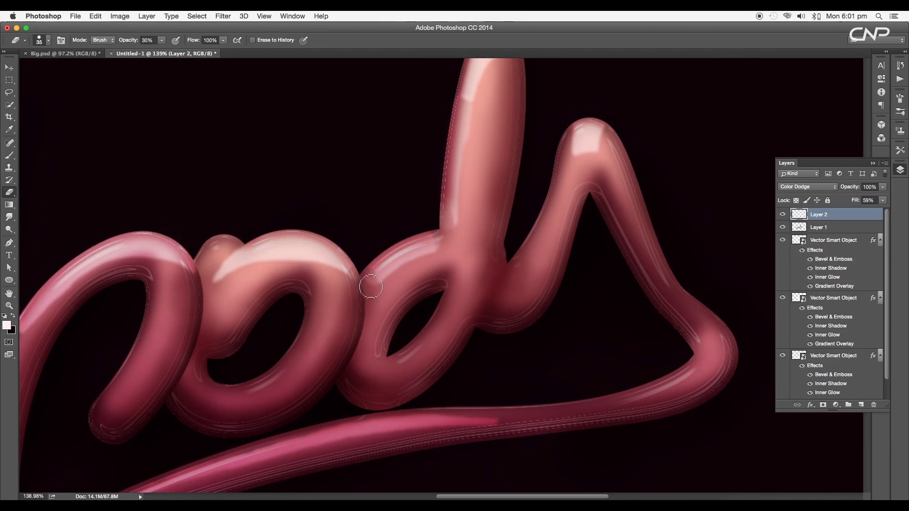
pyautogui.scroll(1, 360, 284)
pyautogui.scroll(-1, 483, 293)
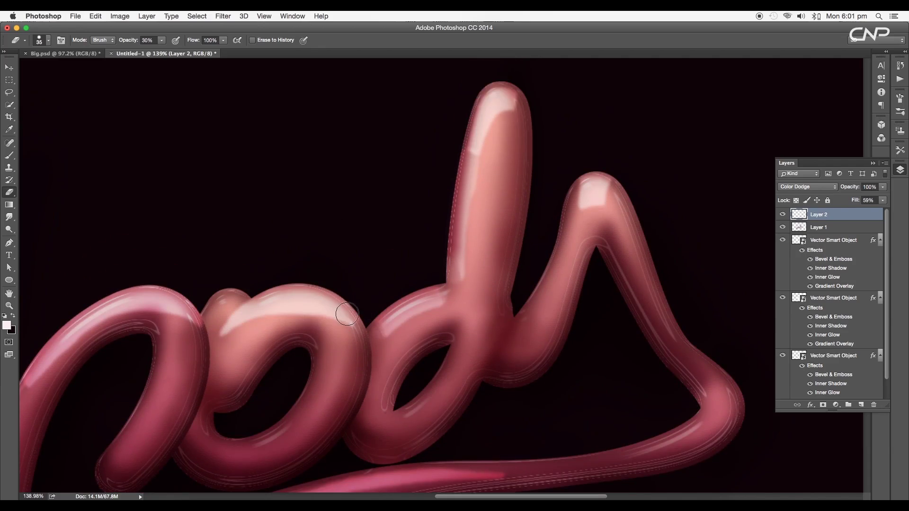
pyautogui.scroll(2, 305, 197)
pyautogui.scroll(-3, 225, 220)
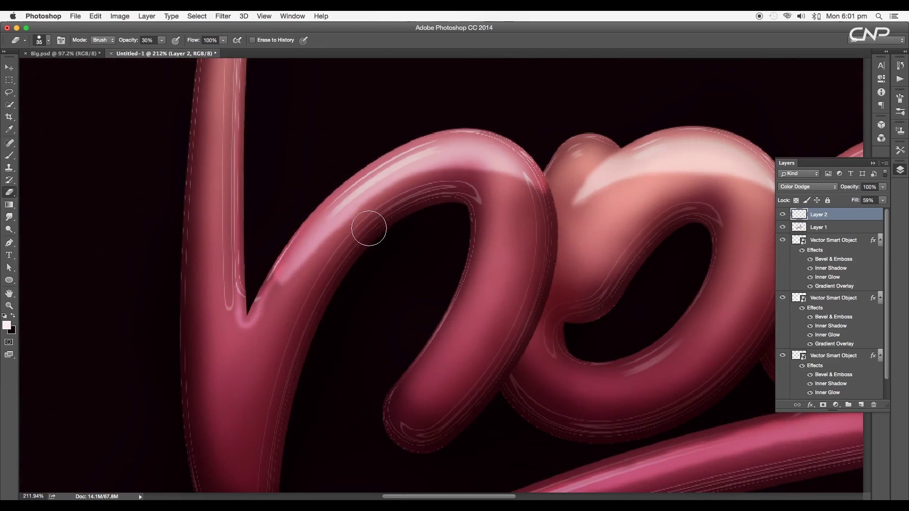
pyautogui.scroll(1, 331, 270)
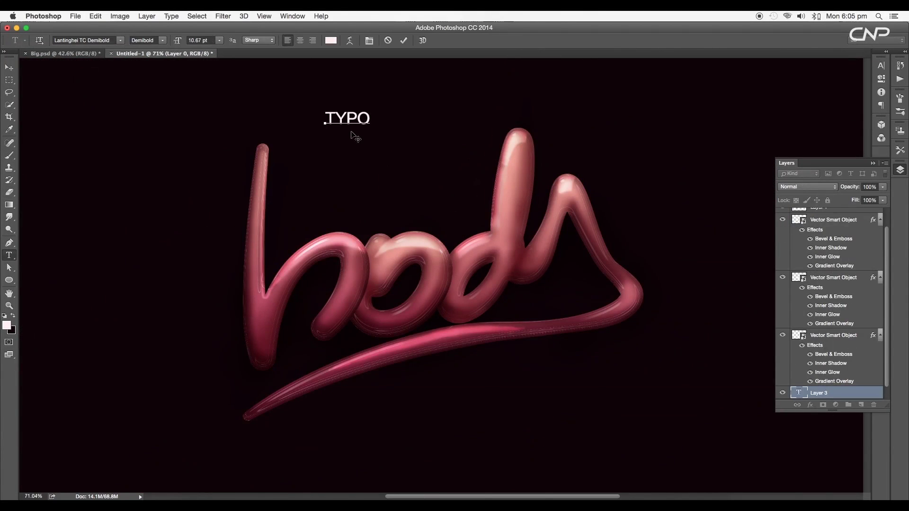
# - Enlarge the TYPO text, shift it left, and set its font size to 103 pt
pyautogui.moveTo(532, 254); pyautogui.dragTo(690, 365)
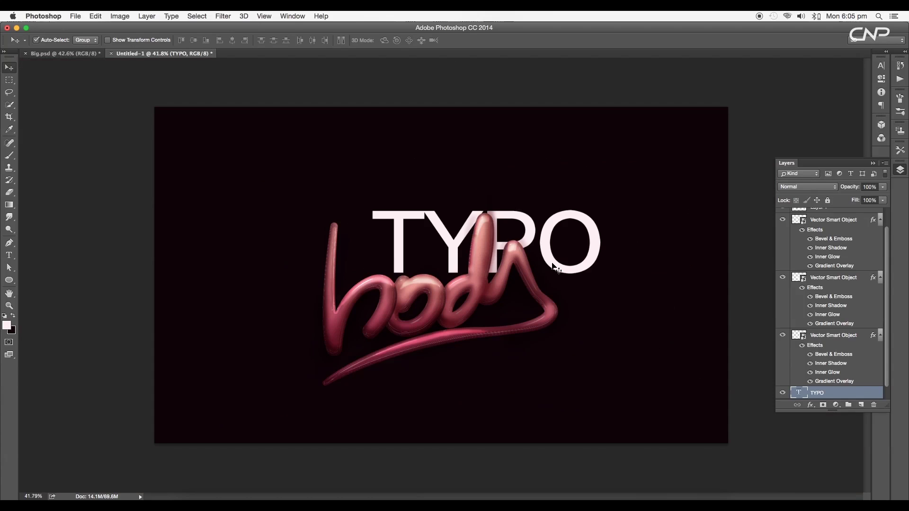
pyautogui.moveTo(555, 268); pyautogui.dragTo(503, 255)
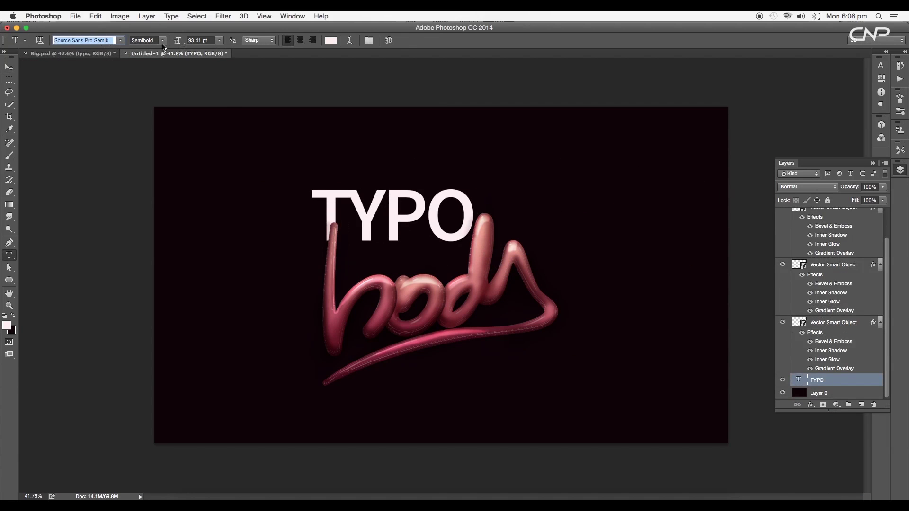
pyautogui.moveTo(183, 47); pyautogui.dragTo(206, 42)
pyautogui.press('Return')
# - Free-transform TYPO to scale it up behind the lettering
pyautogui.press('v')
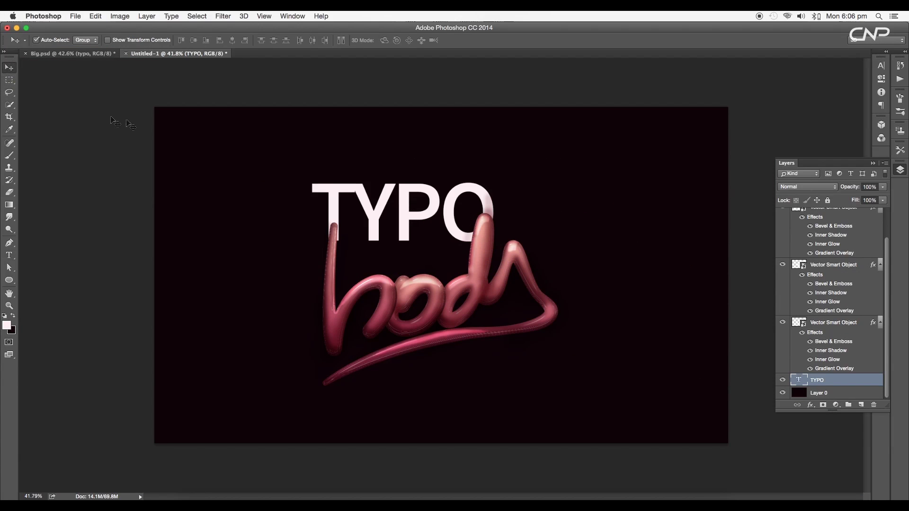
pyautogui.hotkey('ctrl', 't')
pyautogui.moveTo(493, 271); pyautogui.dragTo(548, 301)
pyautogui.press('Return')
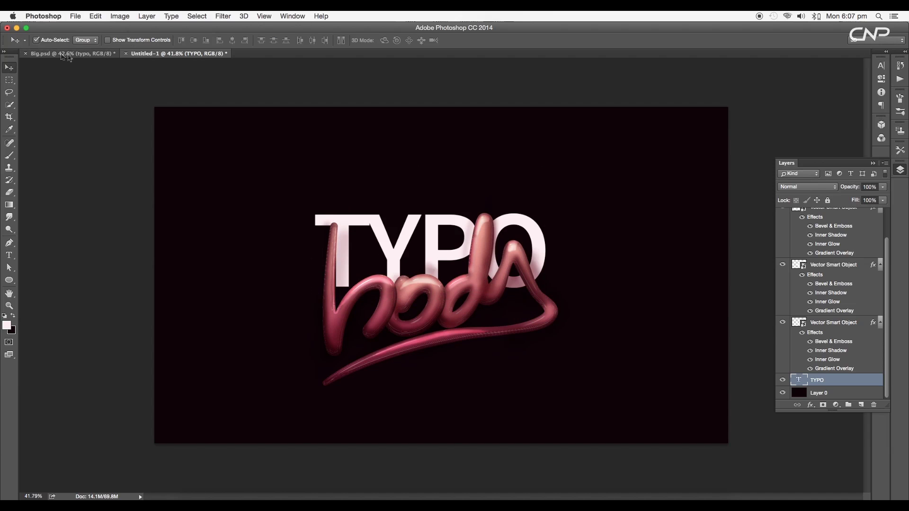
pyautogui.scroll(3, 473, 285)
pyautogui.doubleClick(866, 380)
pyautogui.moveTo(588, 326); pyautogui.dragTo(598, 294)
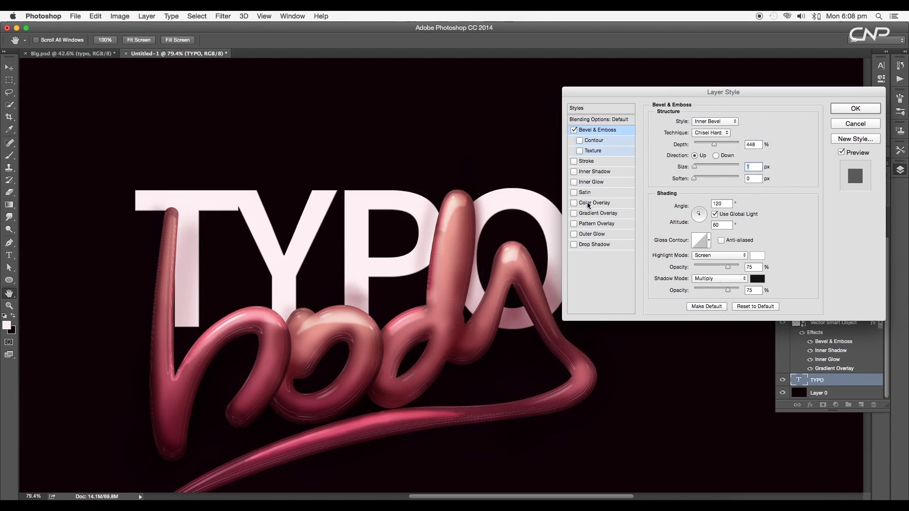
# - Add a Gradient Overlay to TYPO running from tan to pale yellow
pyautogui.click(590, 215)
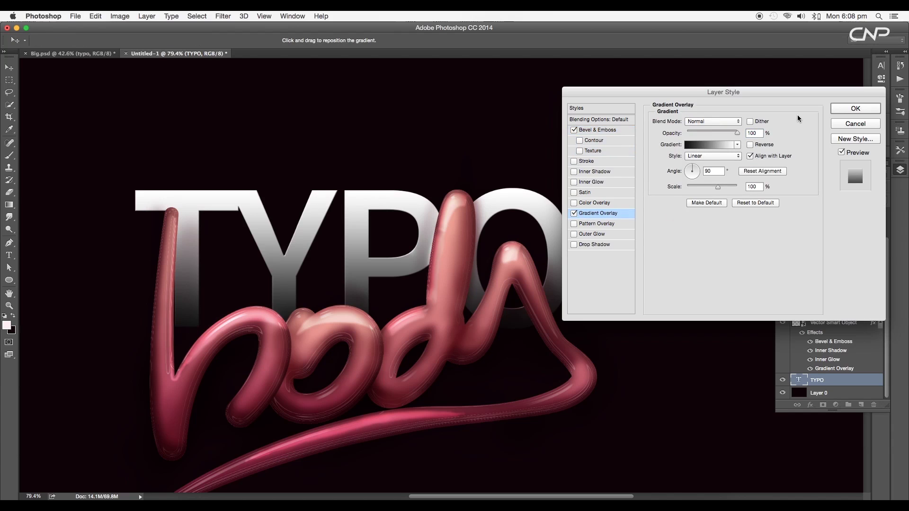
pyautogui.click(699, 148)
pyautogui.doubleClick(626, 246)
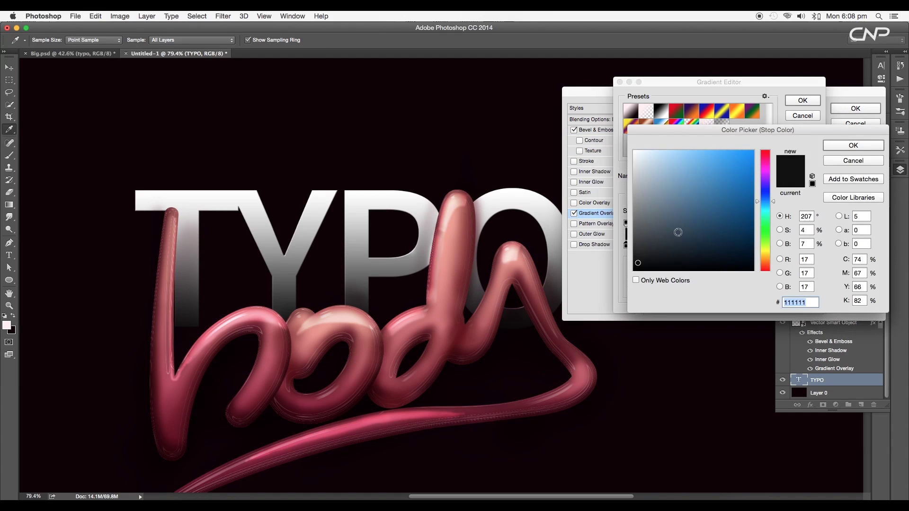
pyautogui.click(766, 258)
pyautogui.moveTo(692, 196); pyautogui.dragTo(693, 197)
pyautogui.click(867, 144)
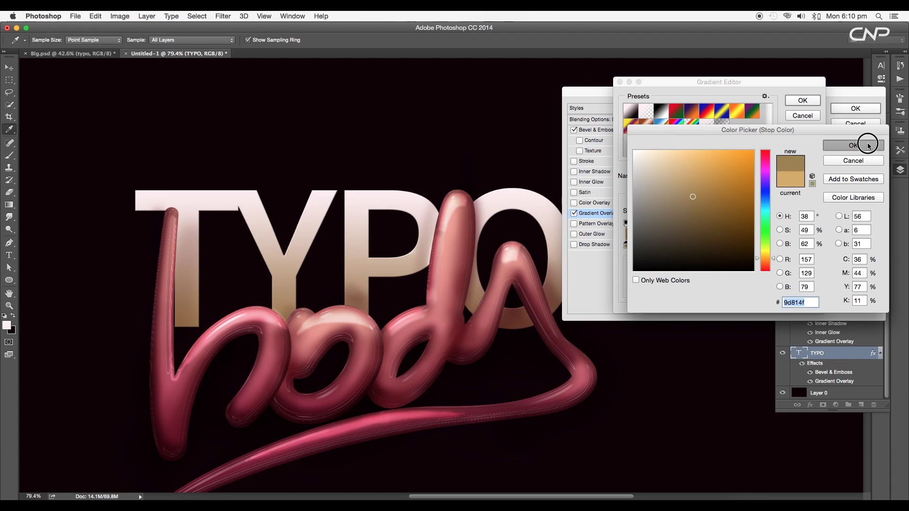
pyautogui.doubleClick(811, 247)
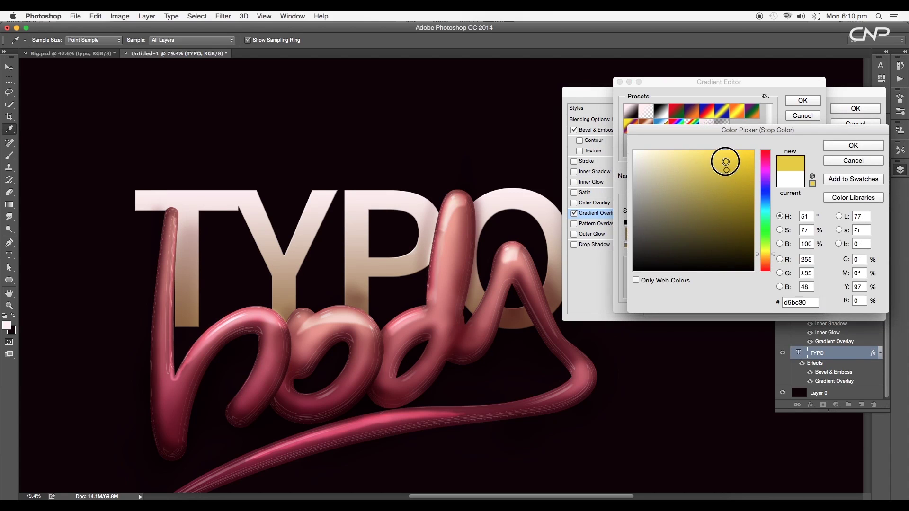
pyautogui.moveTo(725, 161); pyautogui.dragTo(677, 152)
pyautogui.click(852, 145)
pyautogui.click(803, 100)
# - Set the TYPO bevel to depth 469% and size 5 px, and apply the effects
pyautogui.click(598, 130)
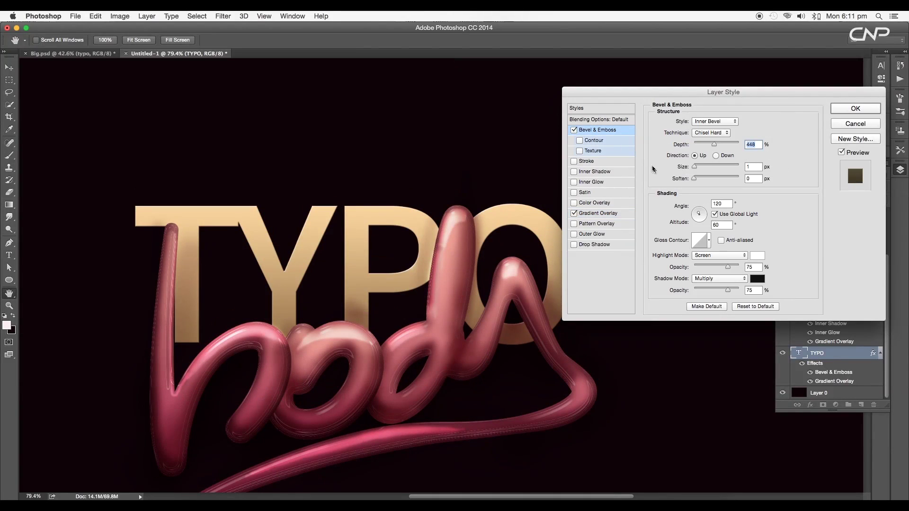
pyautogui.moveTo(713, 145); pyautogui.dragTo(716, 146)
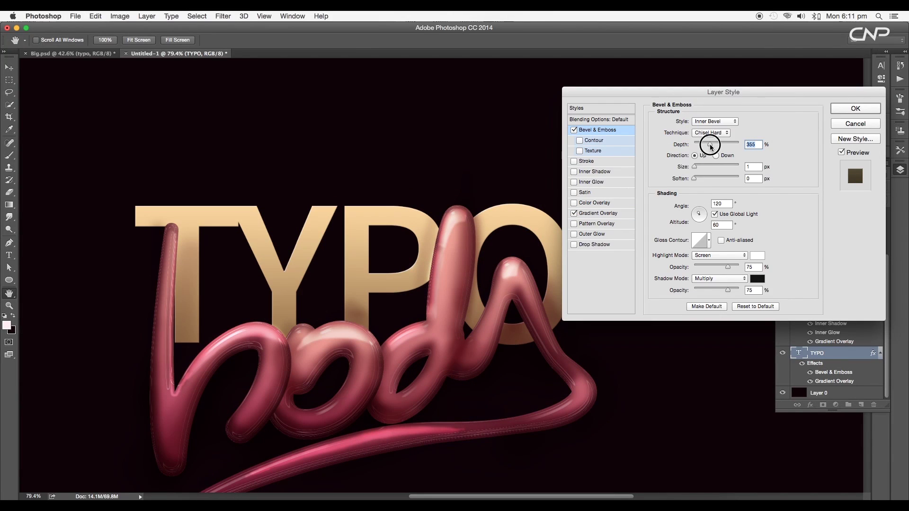
pyautogui.moveTo(694, 166); pyautogui.dragTo(694, 167)
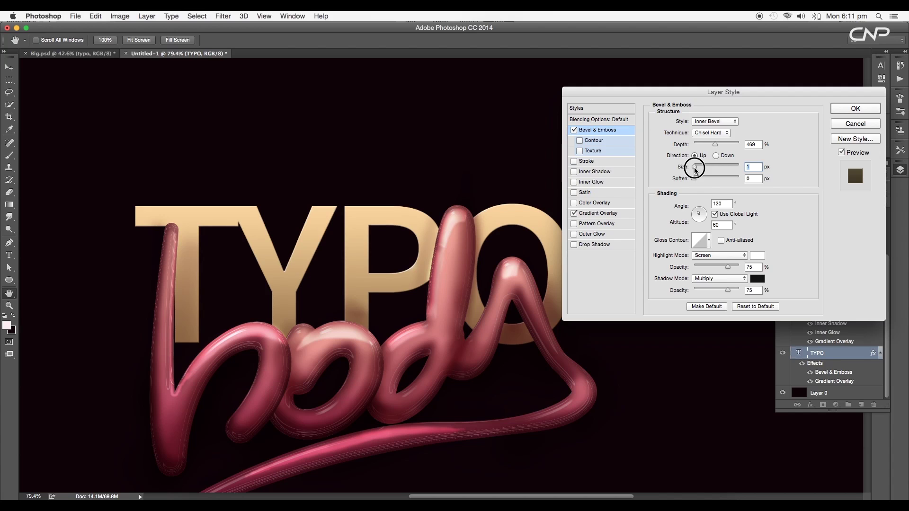
pyautogui.press('Return')
pyautogui.press('v')
pyautogui.keyDown('alt'); pyautogui.scroll(-5, 436, 321); pyautogui.keyUp('alt')
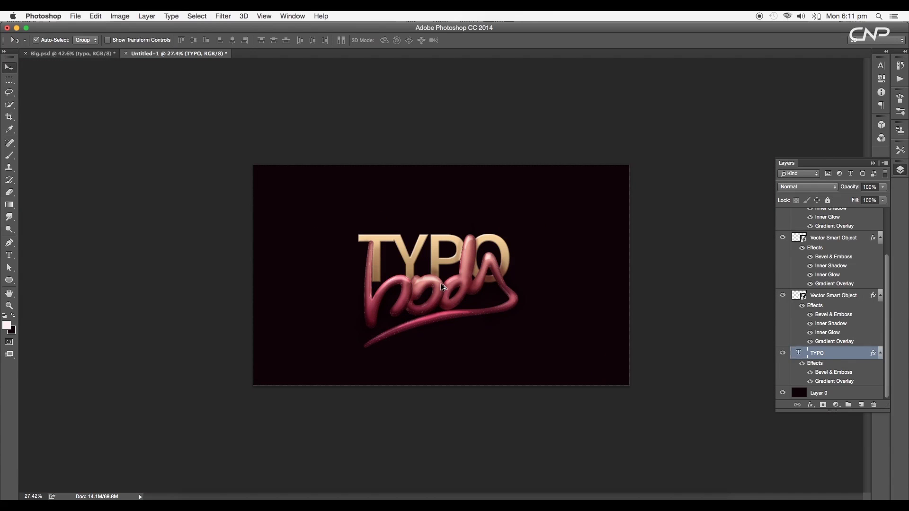
# - Select the dark background layer so the new texture layer sits above it
pyautogui.keyDown('alt'); pyautogui.scroll(2, 441, 283); pyautogui.keyUp('alt')
pyautogui.keyDown('alt'); pyautogui.scroll(2, 441, 284); pyautogui.keyUp('alt')
pyautogui.keyDown('alt'); pyautogui.scroll(-2, 441, 283); pyautogui.keyUp('alt')
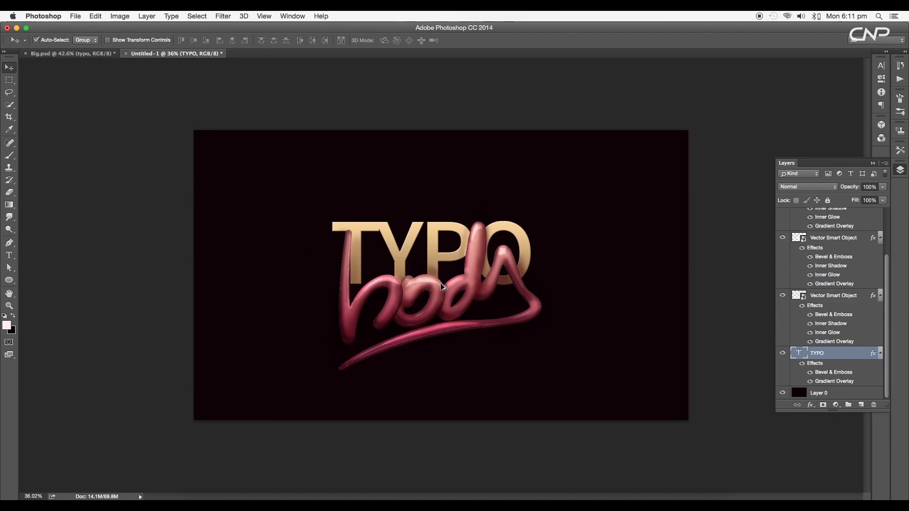
pyautogui.keyDown('alt'); pyautogui.scroll(3, 440, 283); pyautogui.keyUp('alt')
pyautogui.click(834, 393)
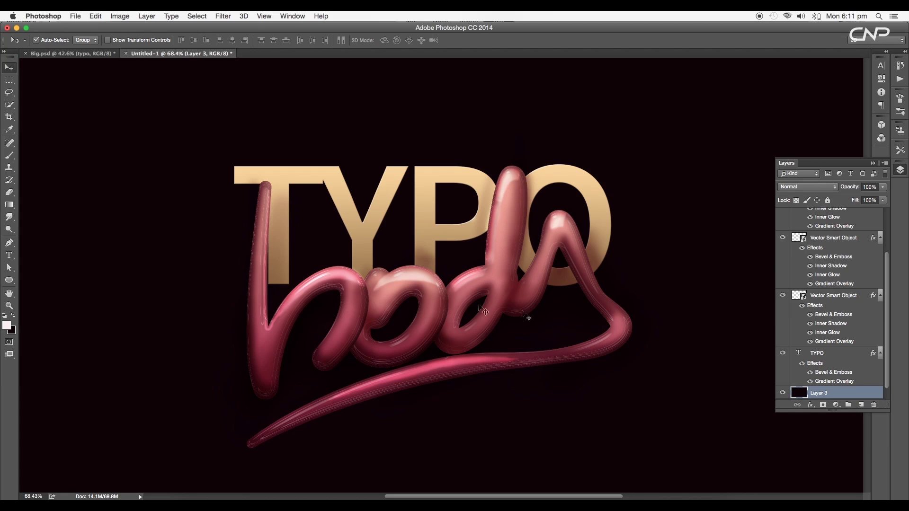
pyautogui.scroll(-1, 844, 376)
# - Give the new layer a grey noise Pattern Overlay at 129% scale in Difference mode
pyautogui.doubleClick(857, 381)
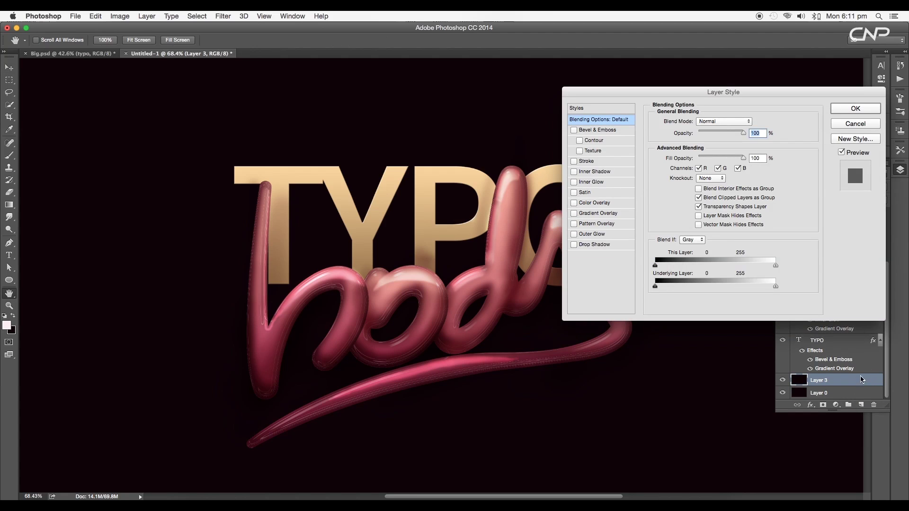
pyautogui.click(598, 224)
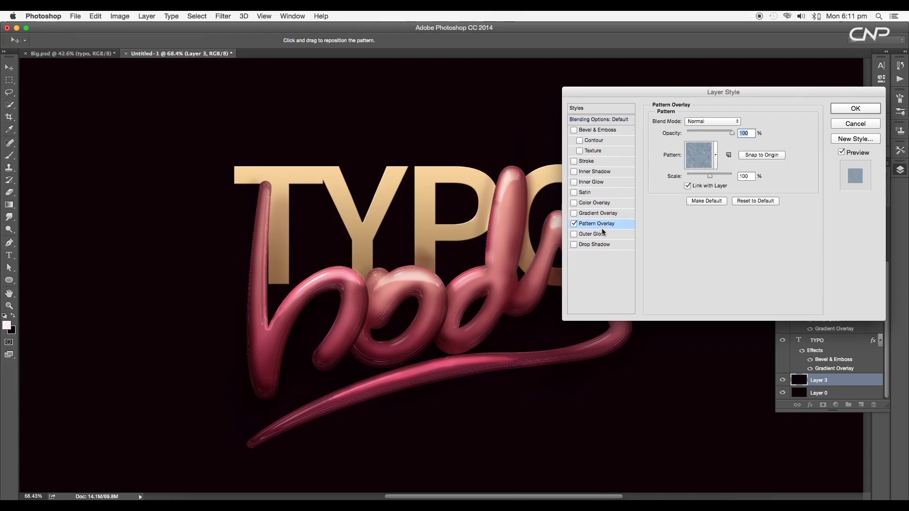
pyautogui.click(695, 159)
pyautogui.scroll(-1, 710, 216)
pyautogui.click(699, 212)
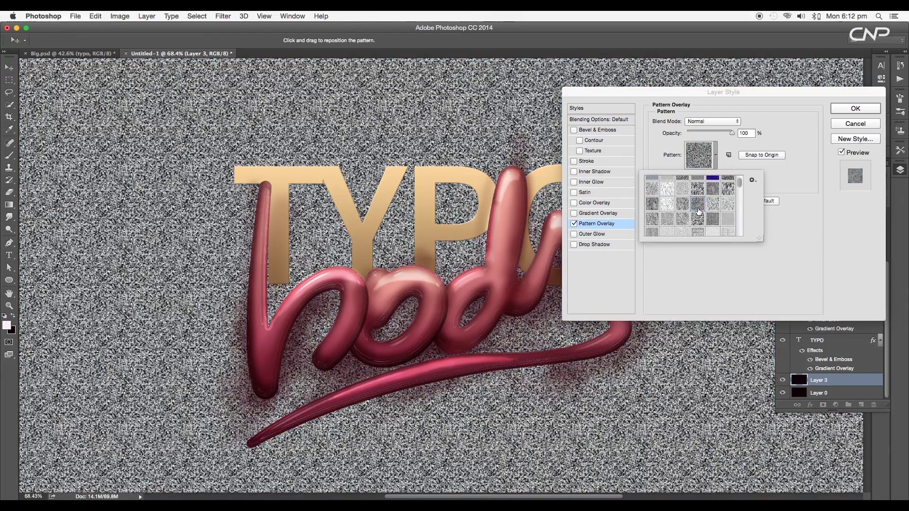
pyautogui.doubleClick(699, 212)
pyautogui.moveTo(720, 176); pyautogui.dragTo(711, 179)
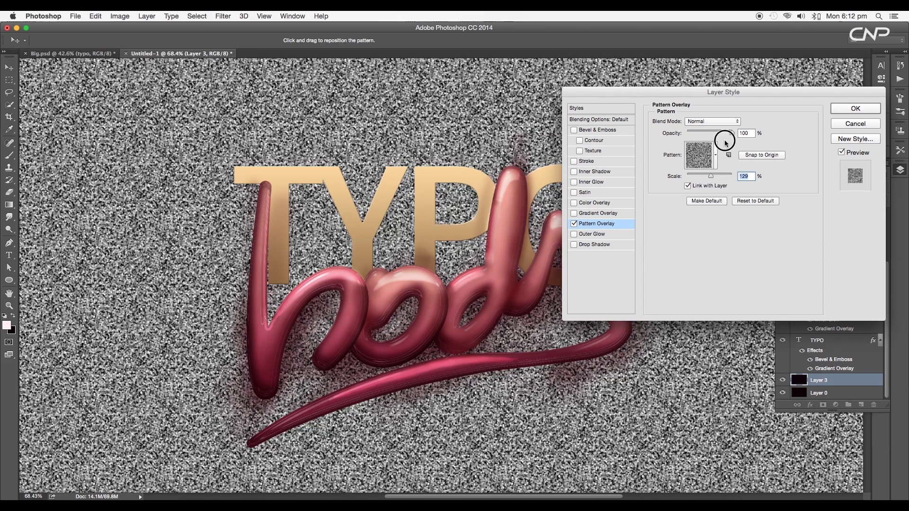
pyautogui.click(713, 122)
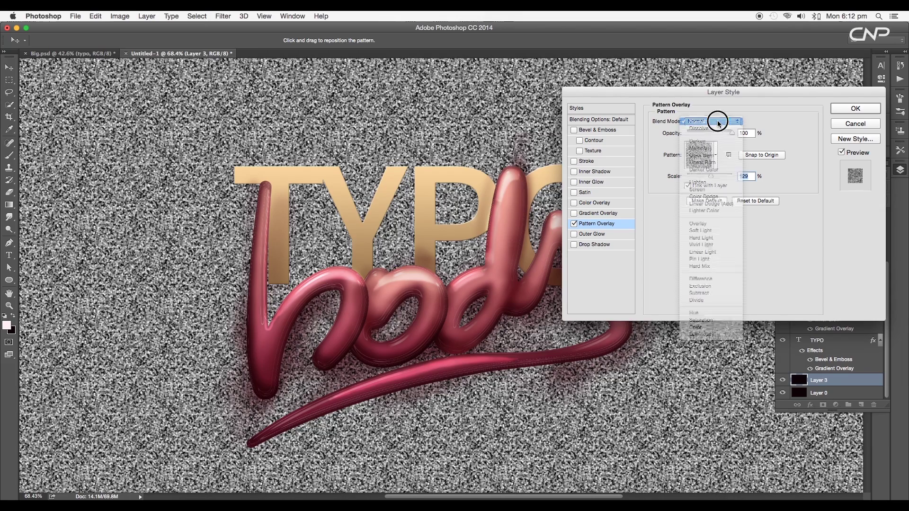
pyautogui.click(714, 118)
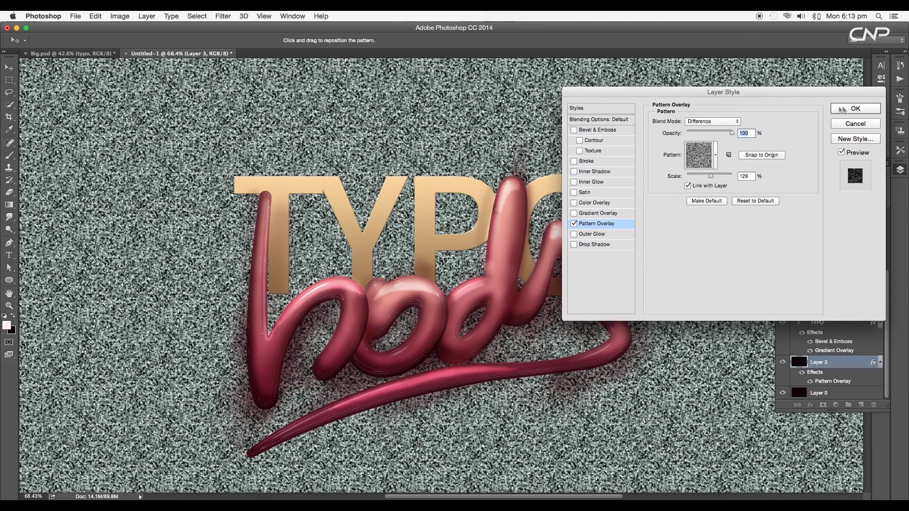
pyautogui.click(842, 110)
pyautogui.scroll(-5, 453, 322)
# - Mask the texture layer with a 300 px feathered ellipse drawn around the lettering
pyautogui.scroll(3, 453, 322)
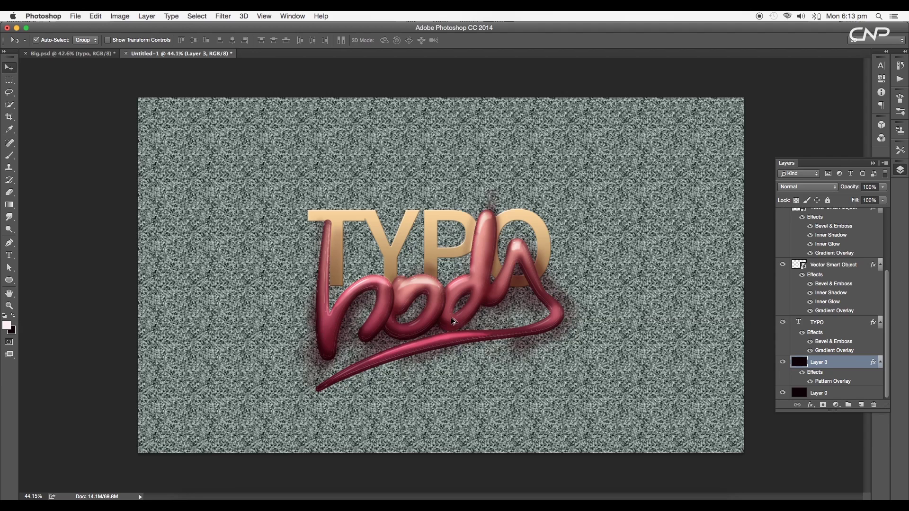
pyautogui.moveTo(9, 80); pyautogui.dragTo(30, 89)
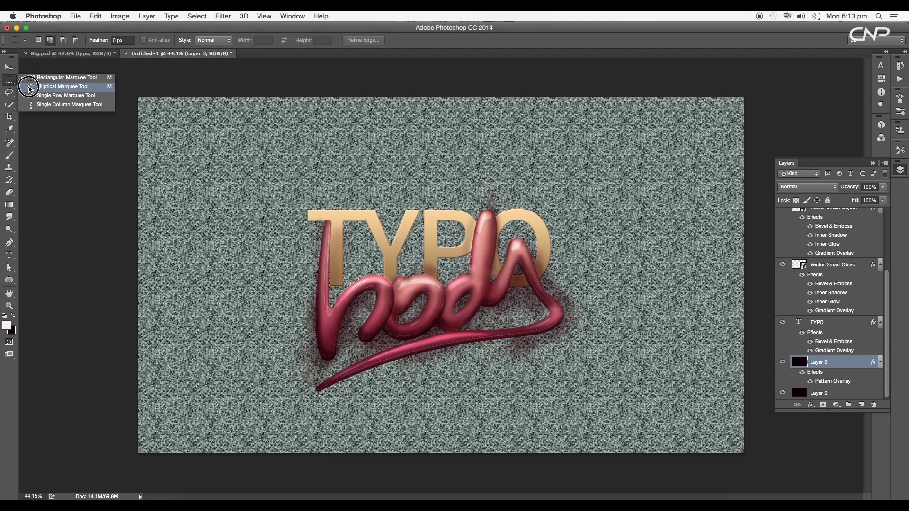
pyautogui.click(30, 88)
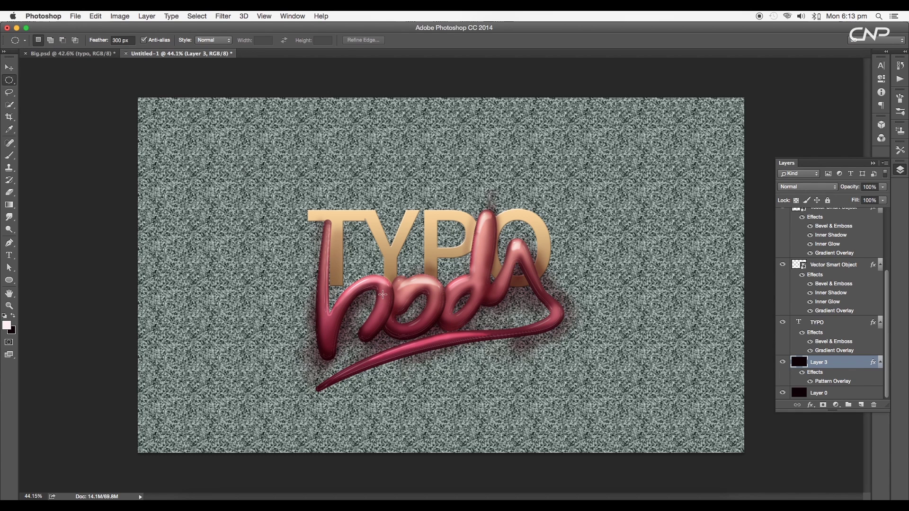
pyautogui.moveTo(426, 294); pyautogui.dragTo(576, 375)
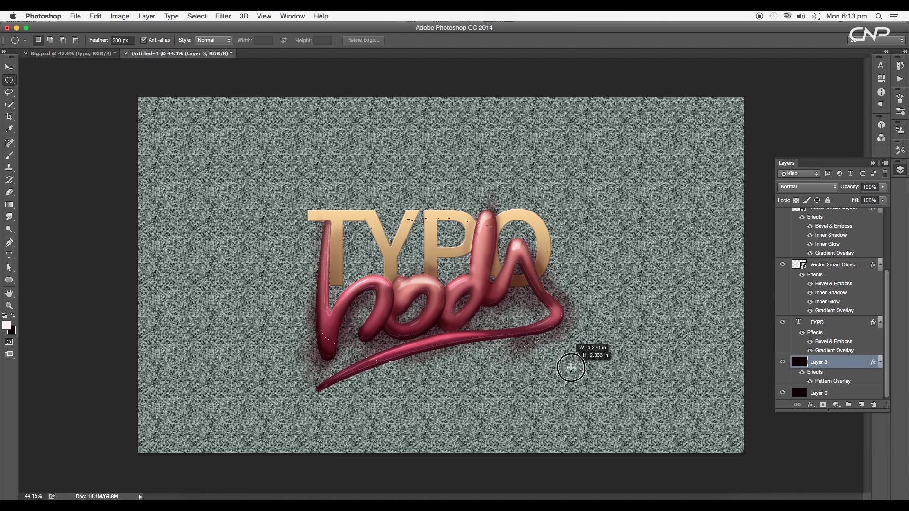
pyautogui.moveTo(576, 374); pyautogui.dragTo(565, 359)
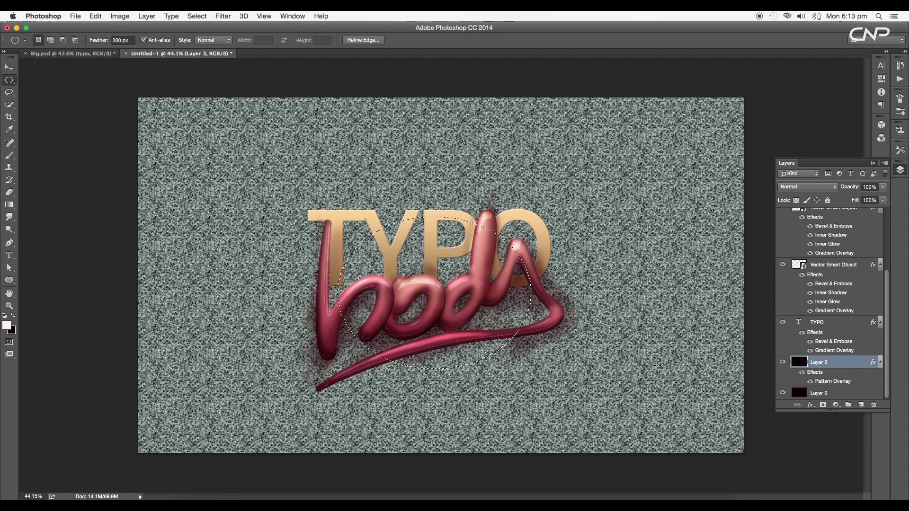
pyautogui.click(823, 405)
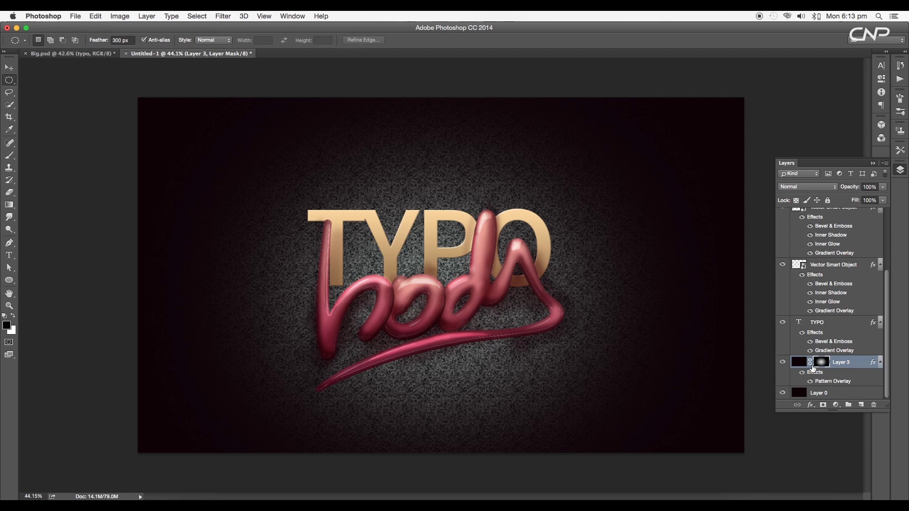
# - Shrink the vignette mask toward the image centre with Free Transform
pyautogui.hotkey('ctrl', 't')
pyautogui.scroll(-3, 521, 218)
pyautogui.moveTo(528, 213); pyautogui.dragTo(503, 224)
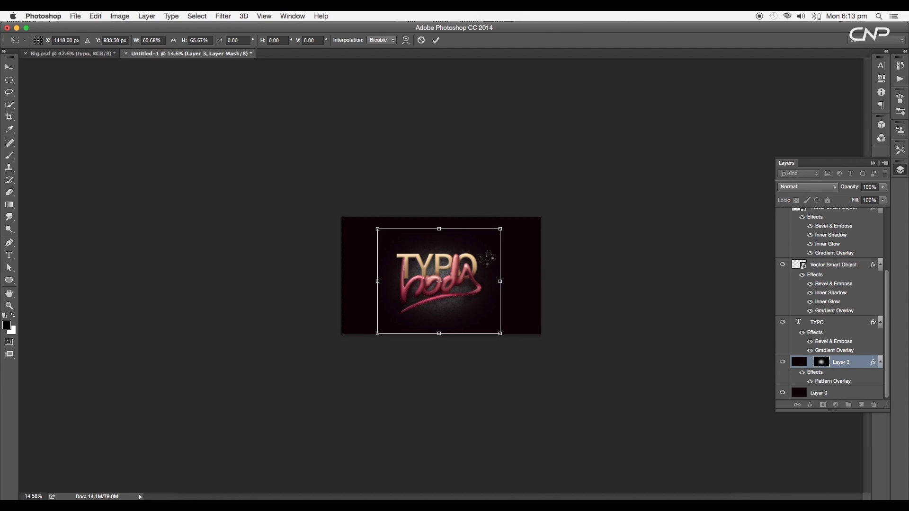
pyautogui.scroll(3, 465, 280)
pyautogui.press('Return')
pyautogui.scroll(5, 465, 279)
pyautogui.hotkey('ctrl', '0')
pyautogui.press('m')
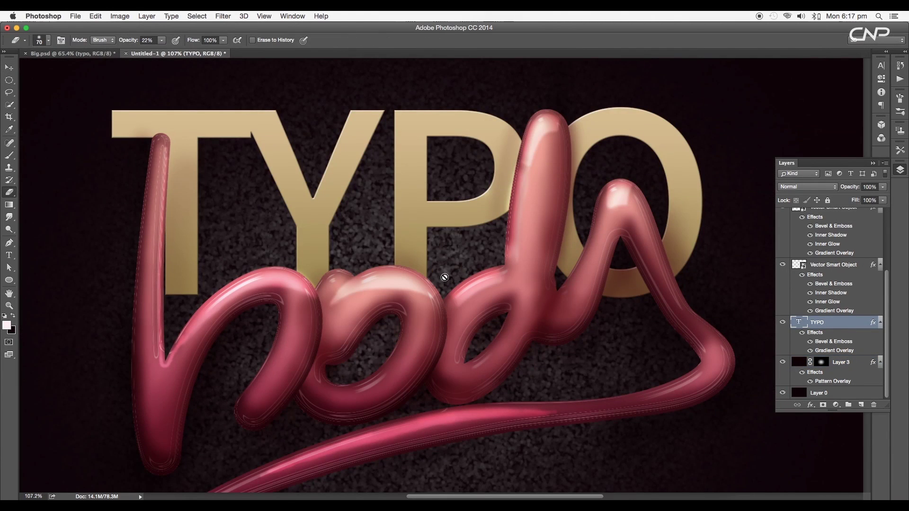
# - Add a Drop Shadow to the TYPO layer with an adjusted shadow angle
pyautogui.scroll(-6, 445, 277)
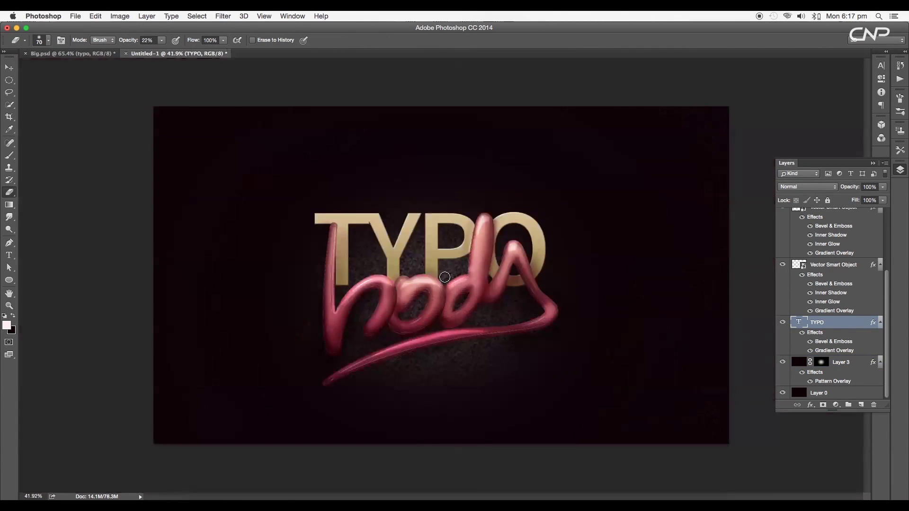
pyautogui.scroll(4, 445, 277)
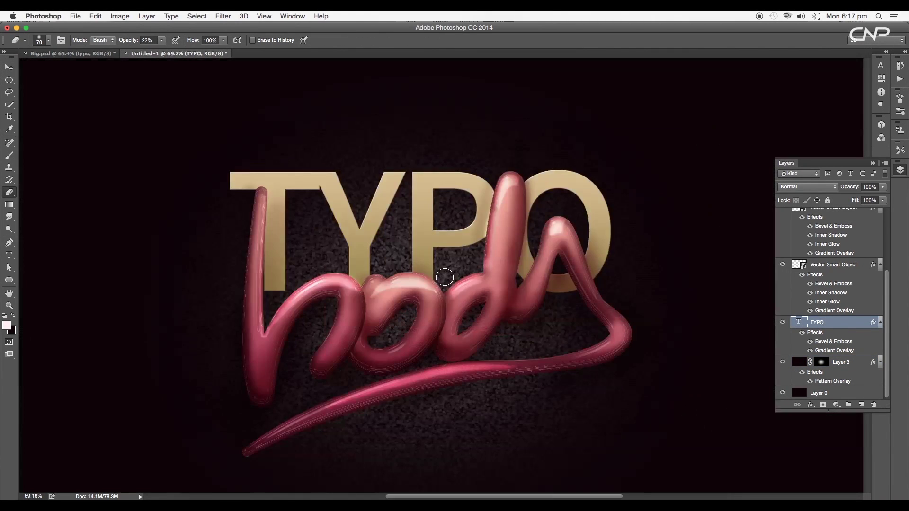
pyautogui.doubleClick(867, 323)
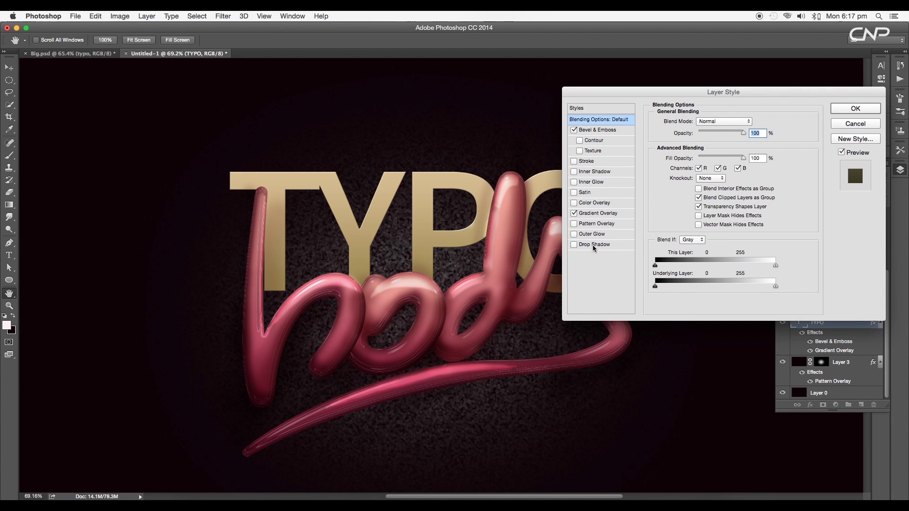
pyautogui.click(594, 245)
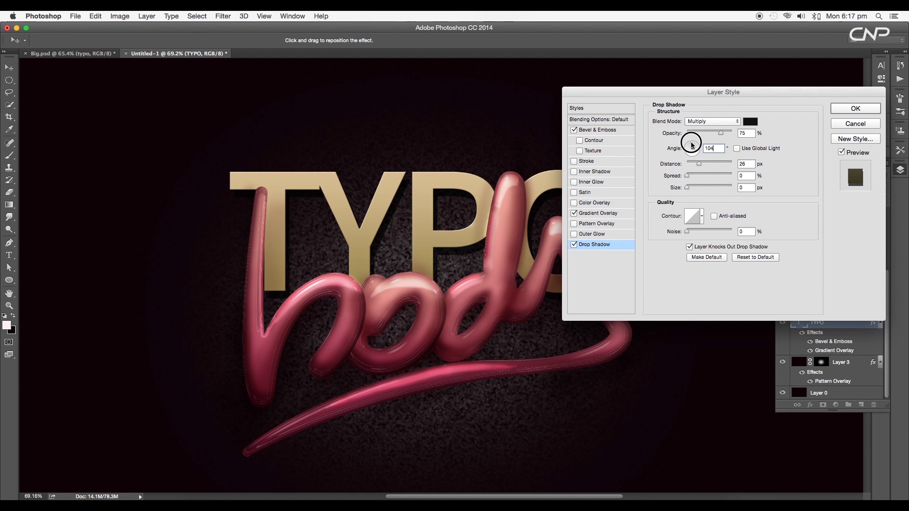
pyautogui.moveTo(691, 142)
pyautogui.mouseDown()
pyautogui.moveTo(704, 164)
pyautogui.moveTo(694, 189)
pyautogui.mouseUp()
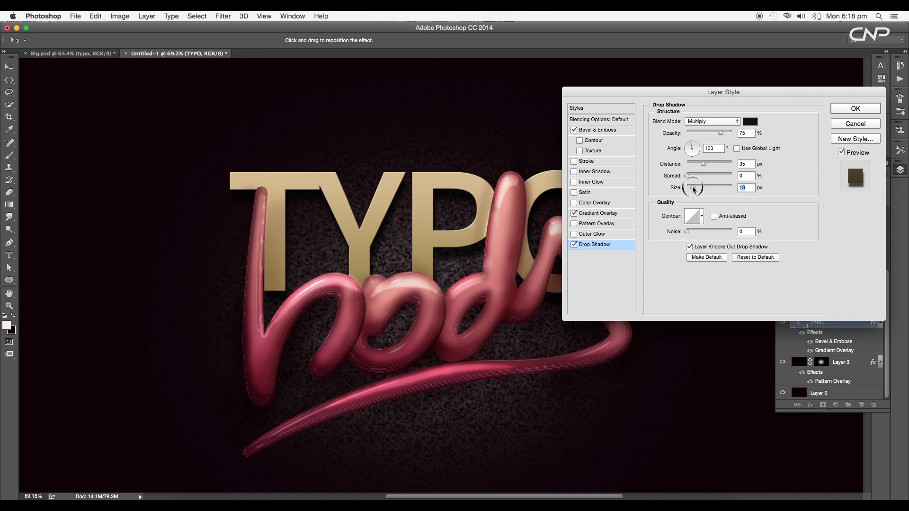
pyautogui.click(834, 111)
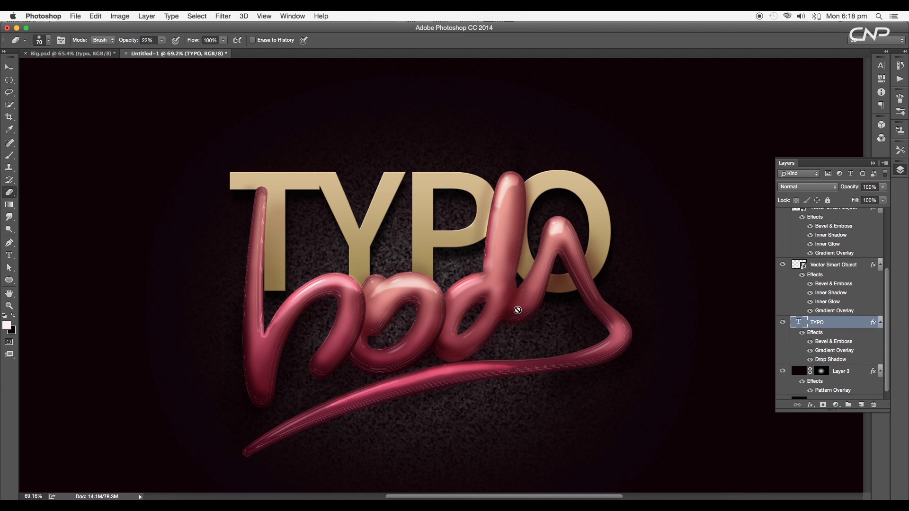
# - Duplicate the three pink lettering smart object layers and strip the effects from the copies
pyautogui.click(838, 256)
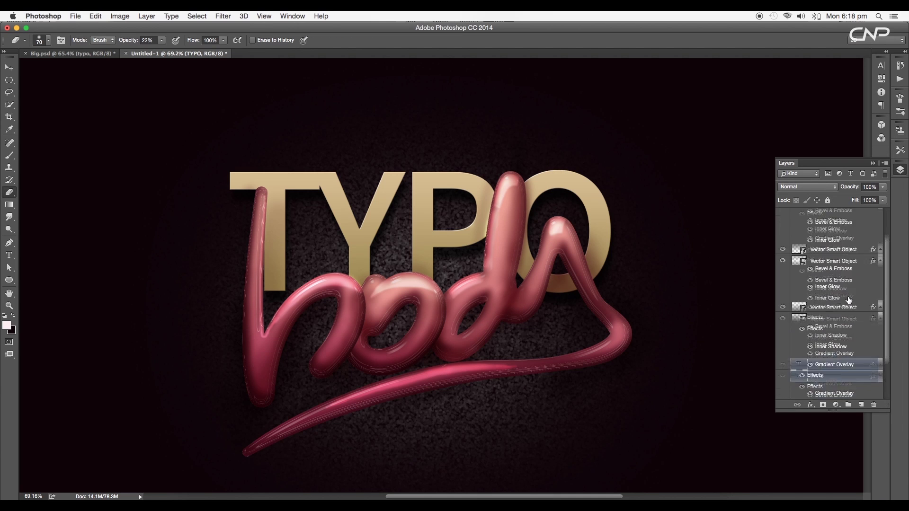
pyautogui.scroll(3, 841, 284)
pyautogui.keyDown('shift'); pyautogui.click(845, 234); pyautogui.keyUp('shift')
pyautogui.moveTo(835, 283); pyautogui.dragTo(861, 405)
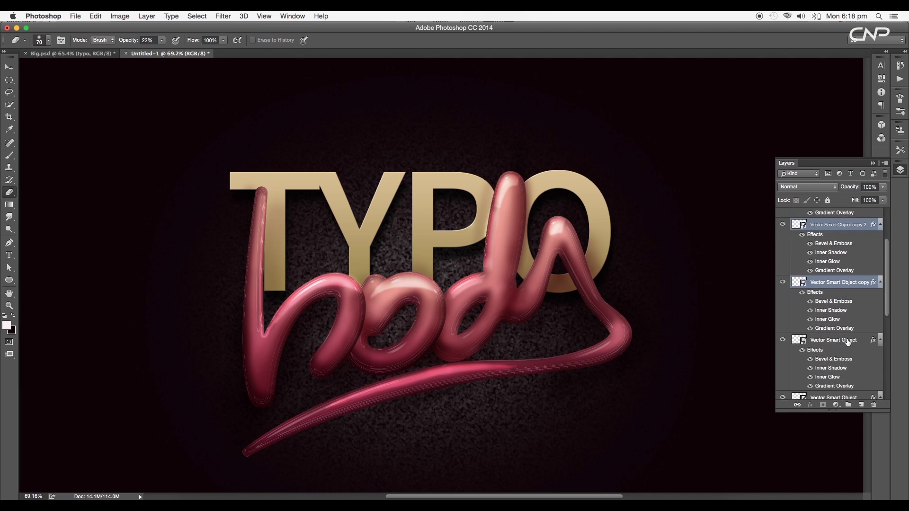
pyautogui.scroll(-3, 848, 331)
pyautogui.moveTo(843, 317); pyautogui.dragTo(861, 401)
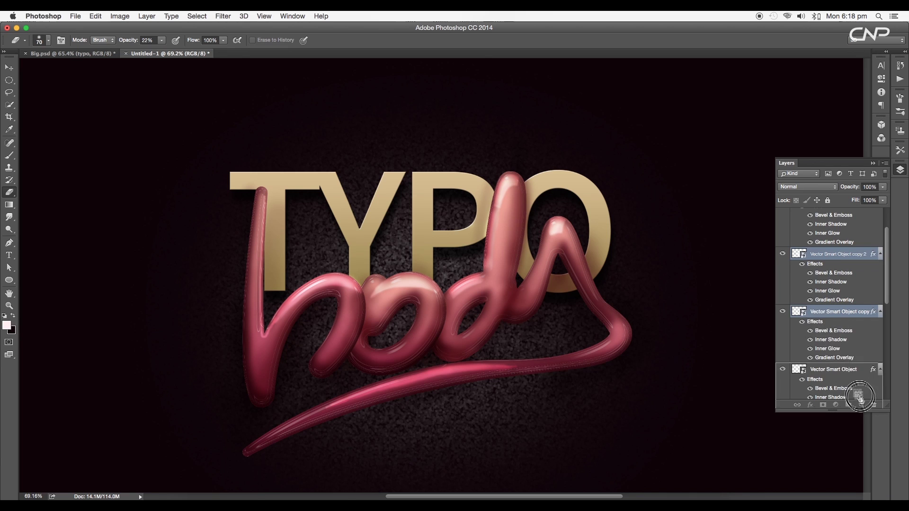
pyautogui.moveTo(861, 397); pyautogui.dragTo(874, 405)
pyautogui.moveTo(815, 313); pyautogui.dragTo(874, 405)
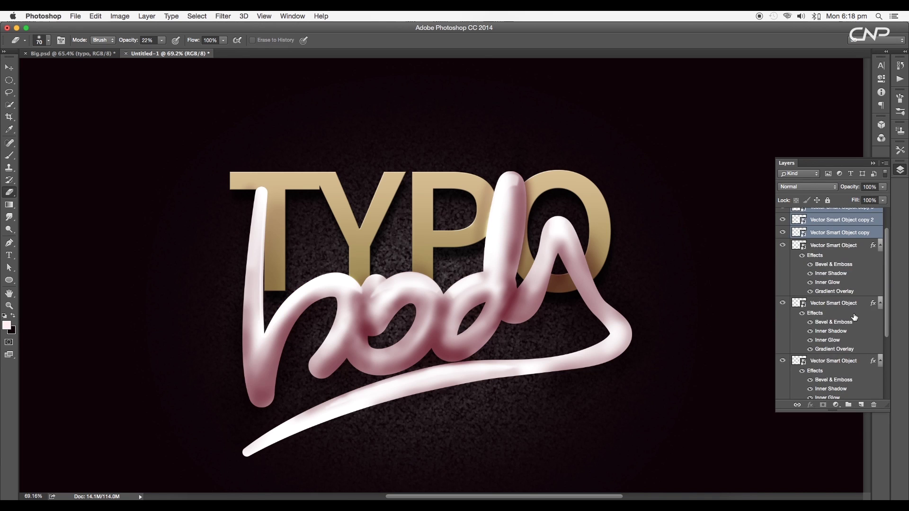
# - Group the plain copies as Group 1 above Layer 3 and give it a soft drop shadow
pyautogui.hotkey('ctrl', 'g')
pyautogui.moveTo(815, 240); pyautogui.dragTo(828, 359)
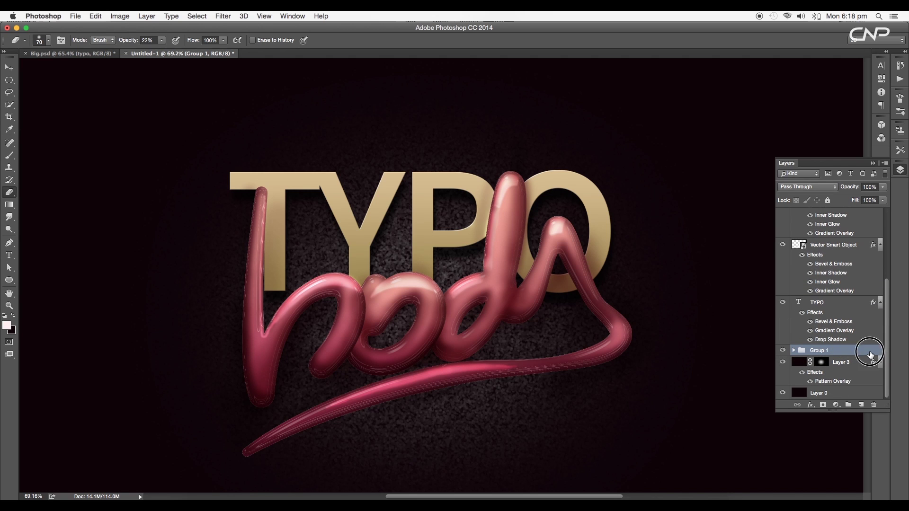
pyautogui.doubleClick(871, 354)
pyautogui.click(613, 245)
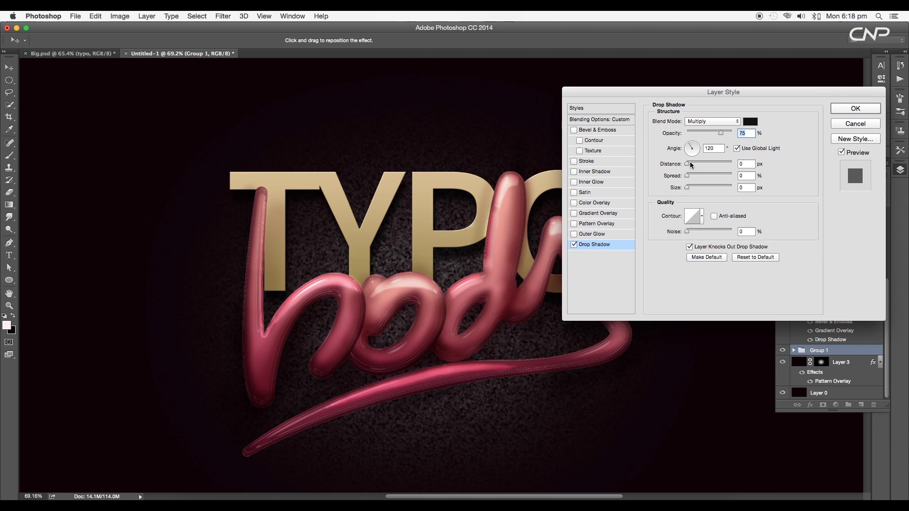
pyautogui.click(738, 149)
pyautogui.moveTo(695, 149)
pyautogui.mouseDown()
pyautogui.moveTo(702, 164)
pyautogui.moveTo(691, 188)
pyautogui.mouseUp()
pyautogui.moveTo(702, 163); pyautogui.dragTo(694, 190)
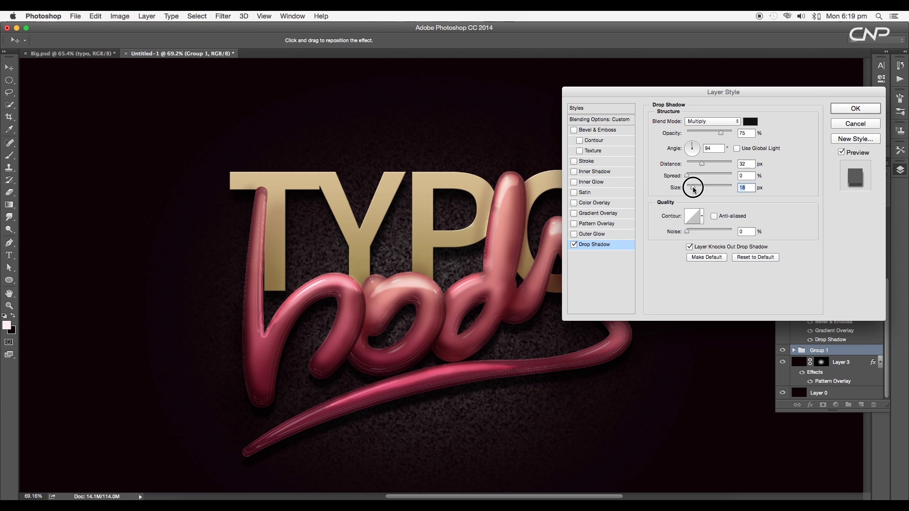
pyautogui.click(839, 114)
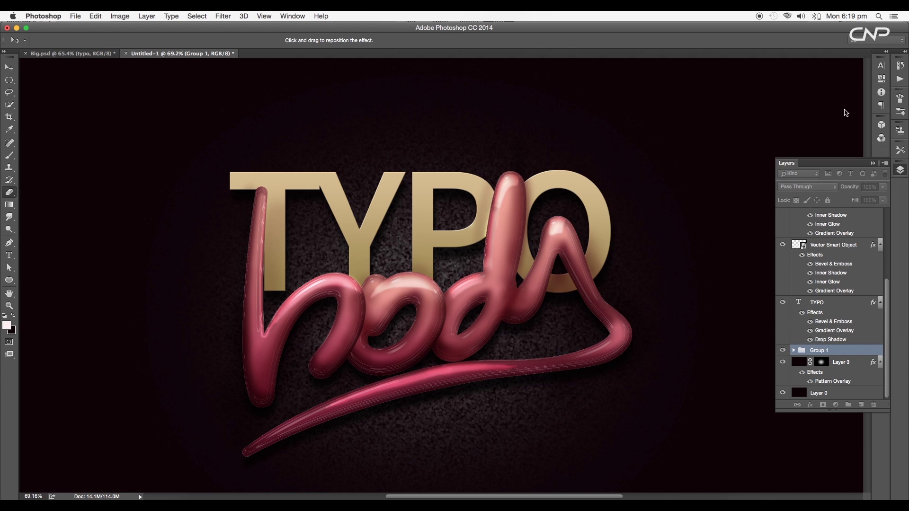
# - Zoom in on the lettering and add a Multiply colour overlay to background Layer 3
pyautogui.press('e')
pyautogui.hotkey('ctrl', '0')
pyautogui.moveTo(466, 304); pyautogui.dragTo(539, 324)
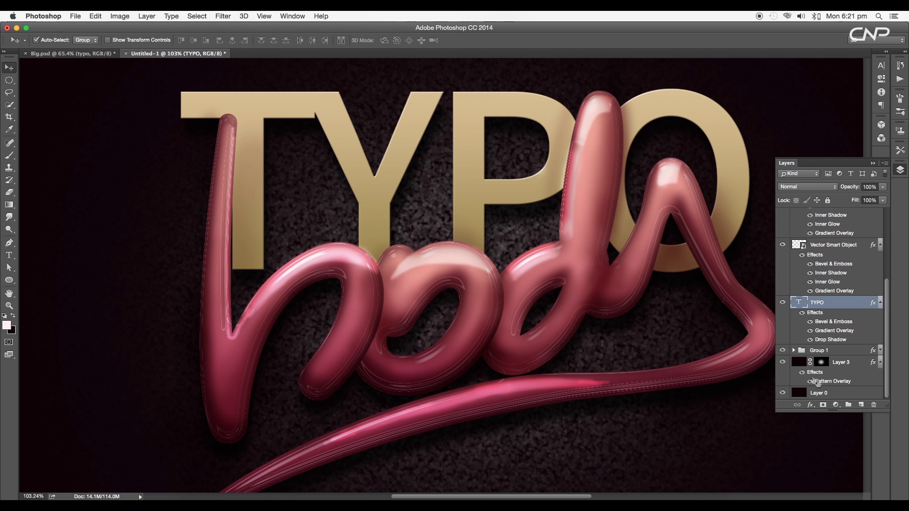
pyautogui.doubleClick(834, 382)
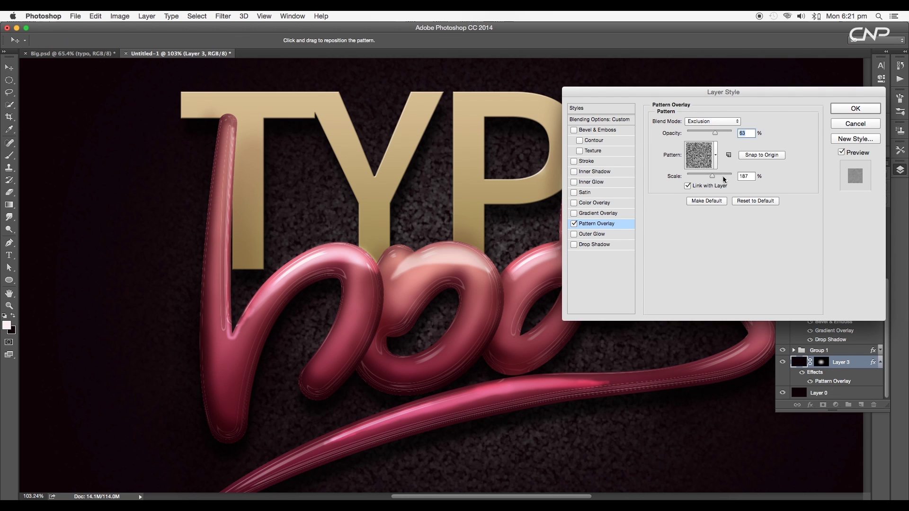
pyautogui.click(595, 203)
pyautogui.click(714, 121)
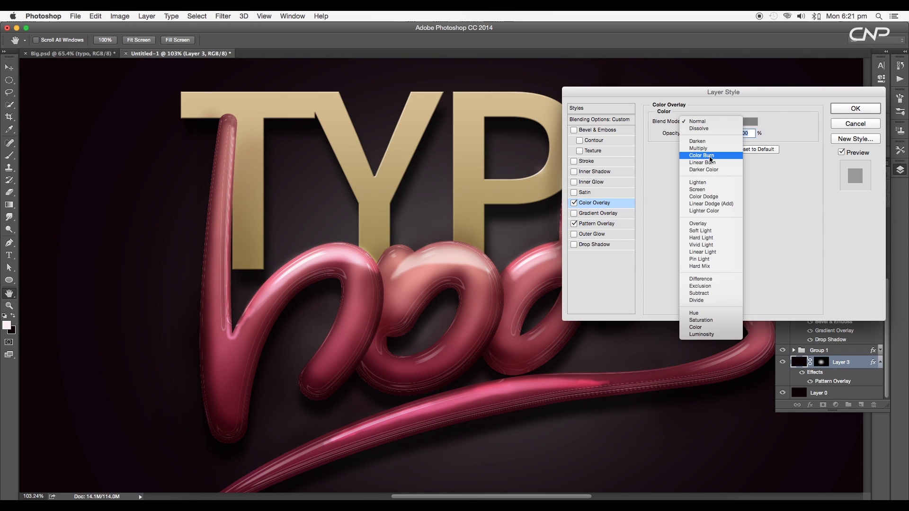
# - Set the overlay colour to a light orange, apply the style, and open the File menu
pyautogui.click(751, 121)
pyautogui.click(734, 217)
pyautogui.moveTo(766, 199); pyautogui.dragTo(763, 241)
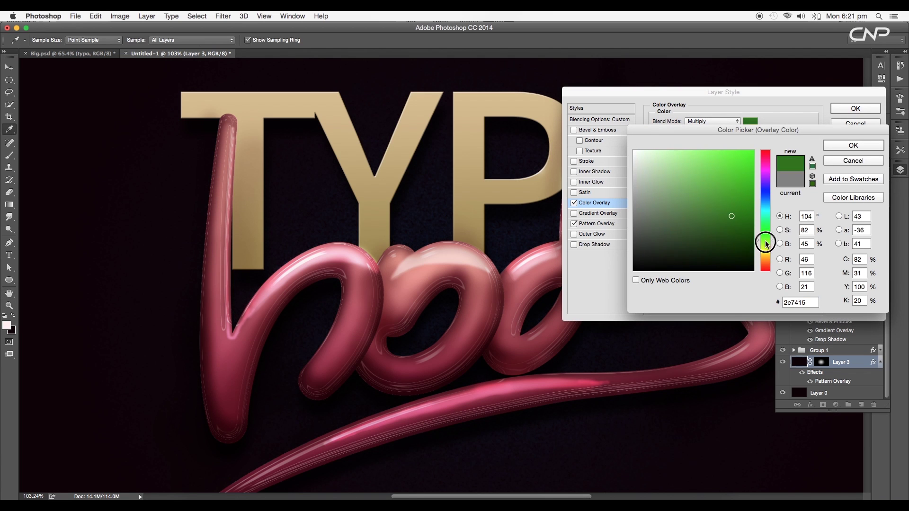
pyautogui.click(725, 243)
pyautogui.click(765, 199)
pyautogui.click(733, 172)
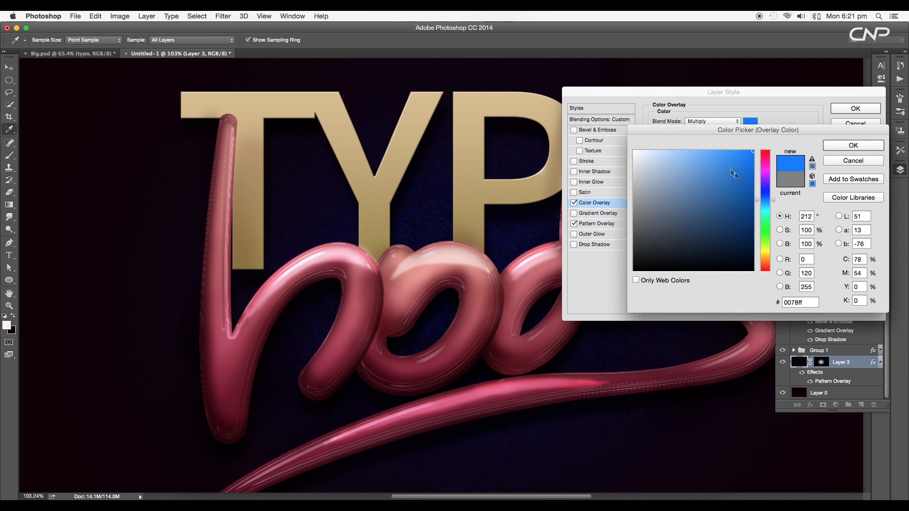
pyautogui.click(704, 151)
pyautogui.click(767, 265)
pyautogui.click(853, 146)
pyautogui.click(856, 108)
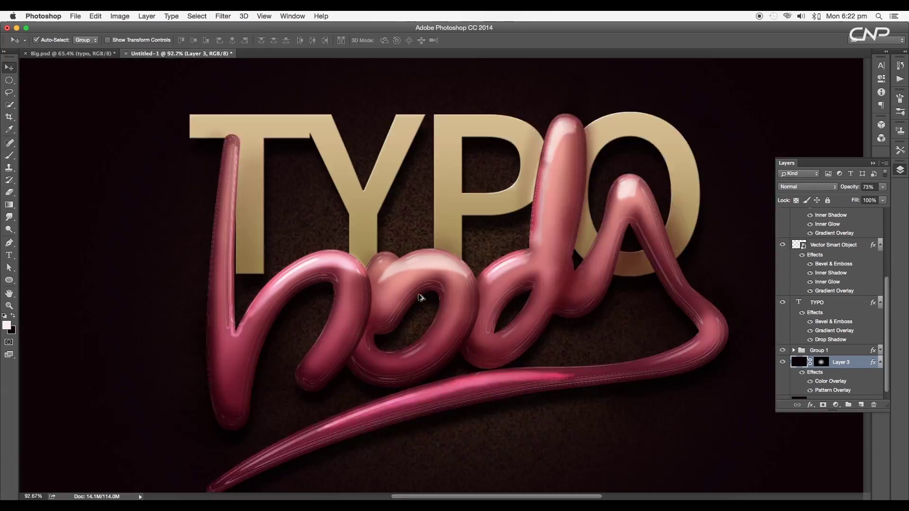
pyautogui.click(75, 16)
# - Open Save for Web, then review a lettering layer's inner shadow (66% opacity, 43 px) and toggle its visibility
pyautogui.click(90, 132)
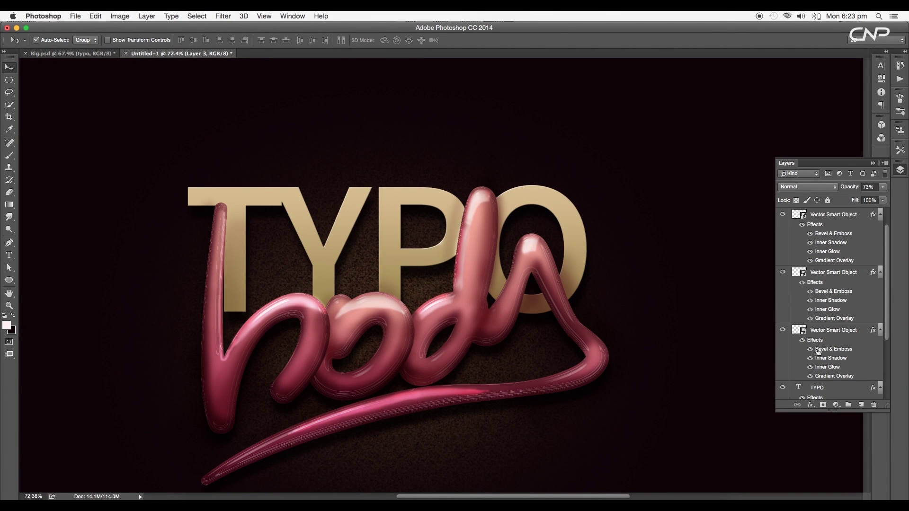
pyautogui.scroll(-1, 833, 284)
pyautogui.doubleClick(848, 228)
pyautogui.click(595, 171)
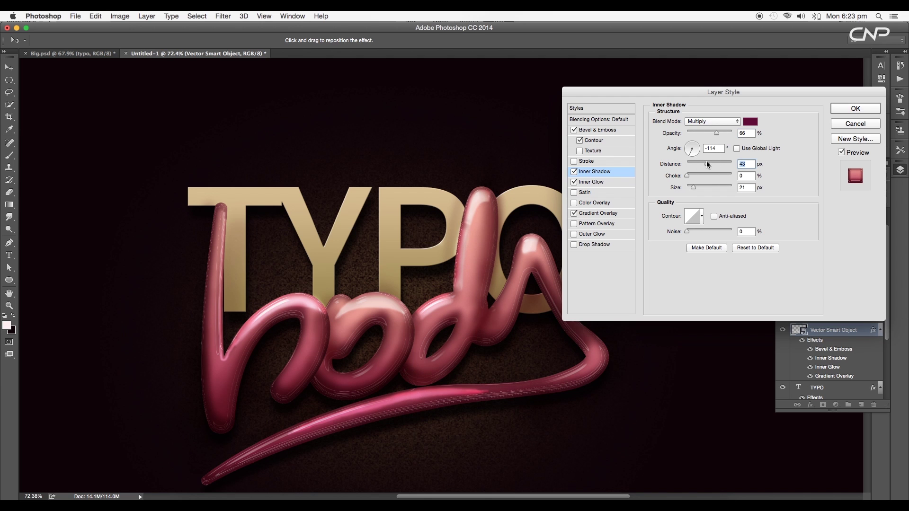
pyautogui.click(856, 108)
pyautogui.click(783, 330)
pyautogui.click(783, 330)
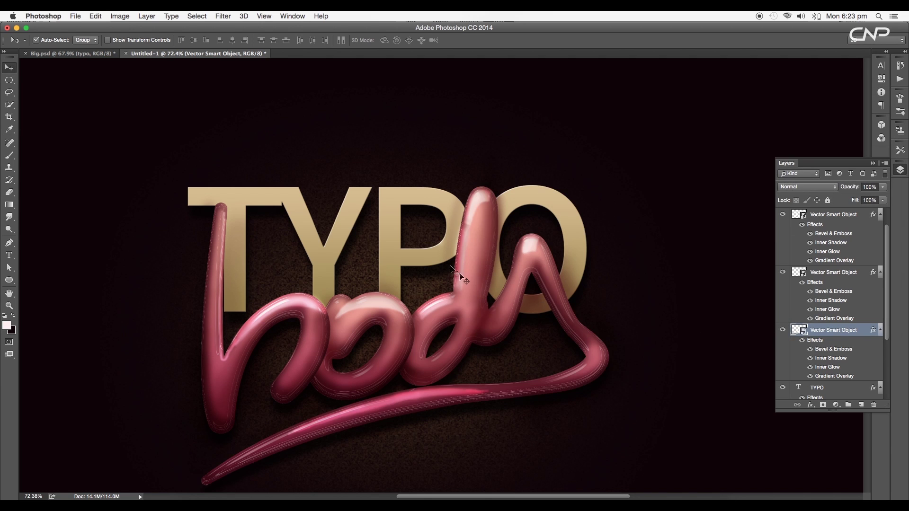